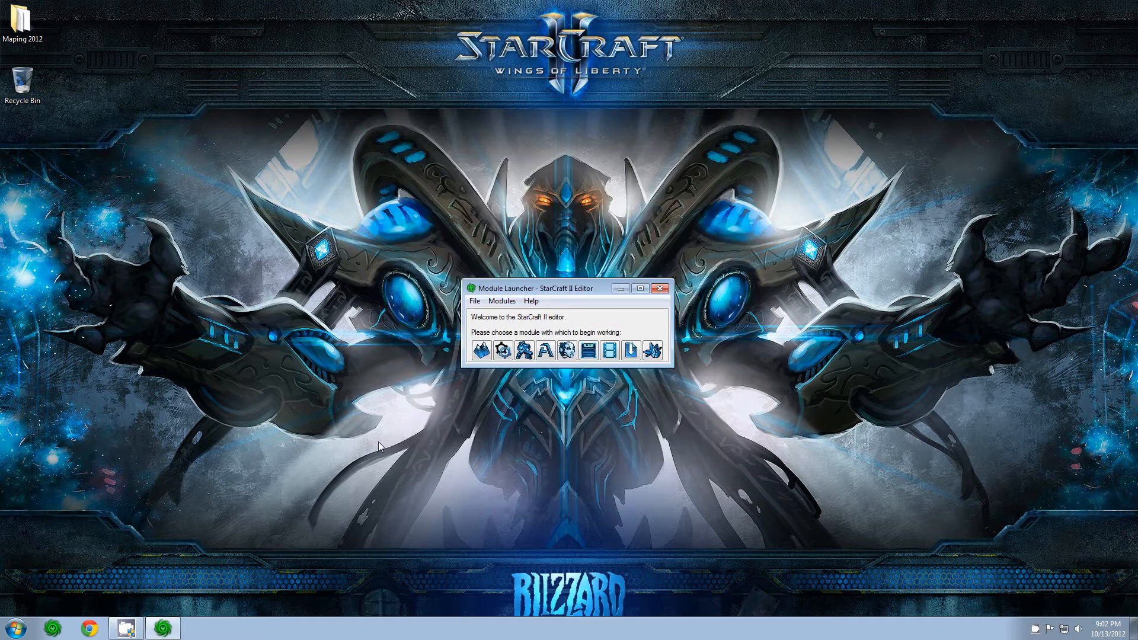
# - Open the Triggers module from the Module Launcher
pyautogui.moveTo(555, 292)
pyautogui.mouseDown()
pyautogui.moveTo(611, 332)
pyautogui.moveTo(565, 299)
pyautogui.mouseUp()
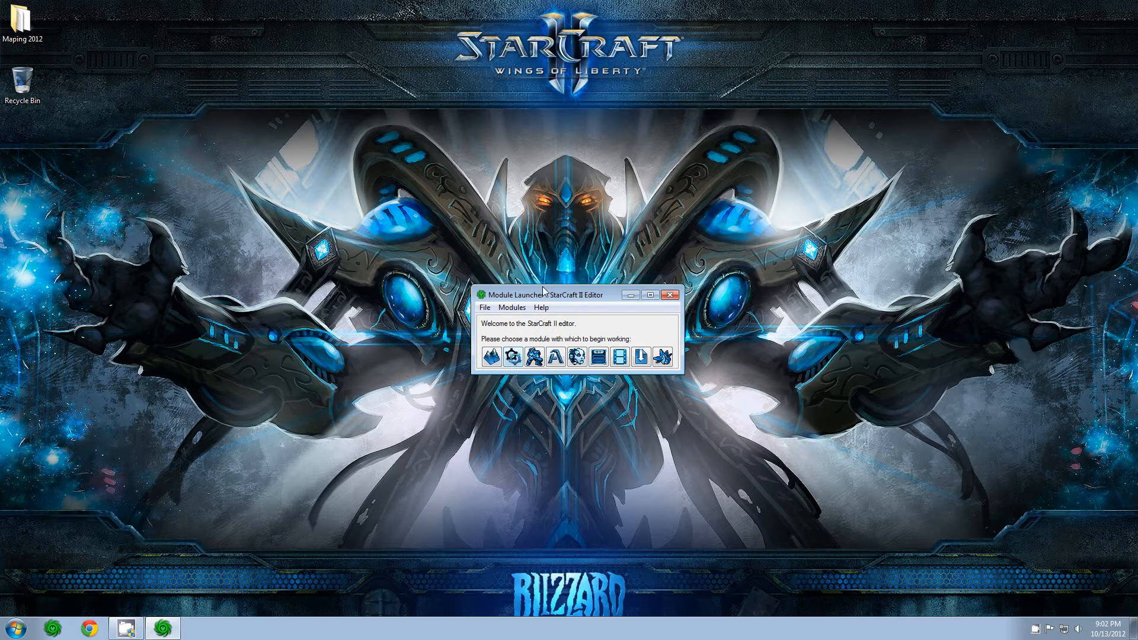
pyautogui.moveTo(566, 301)
pyautogui.mouseDown()
pyautogui.moveTo(570, 275)
pyautogui.moveTo(569, 299)
pyautogui.mouseUp()
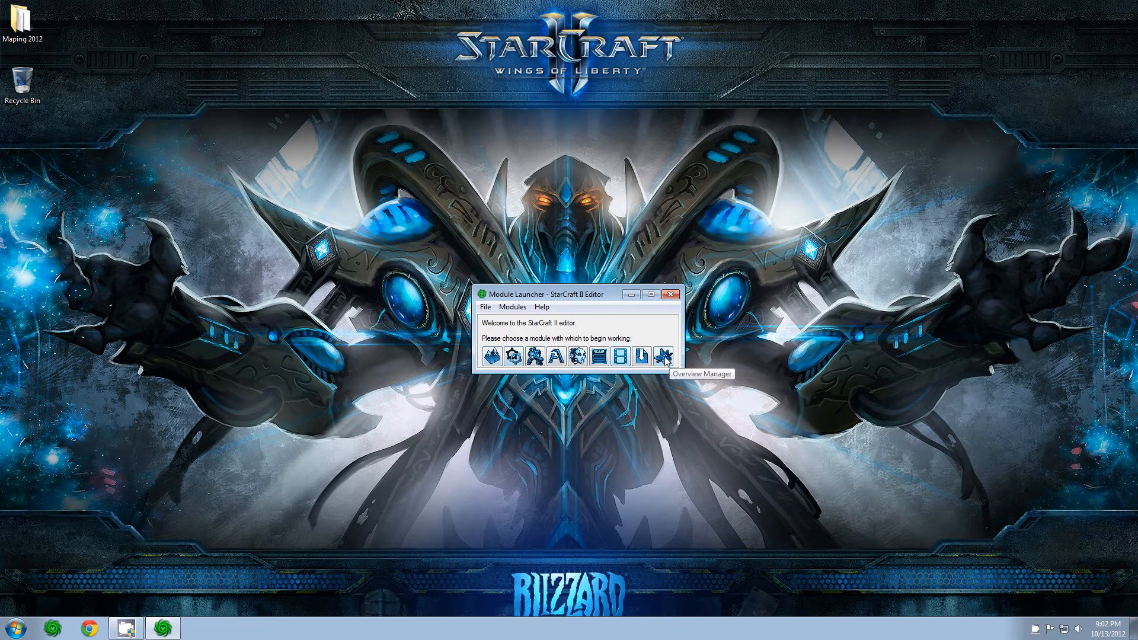
pyautogui.click(514, 361)
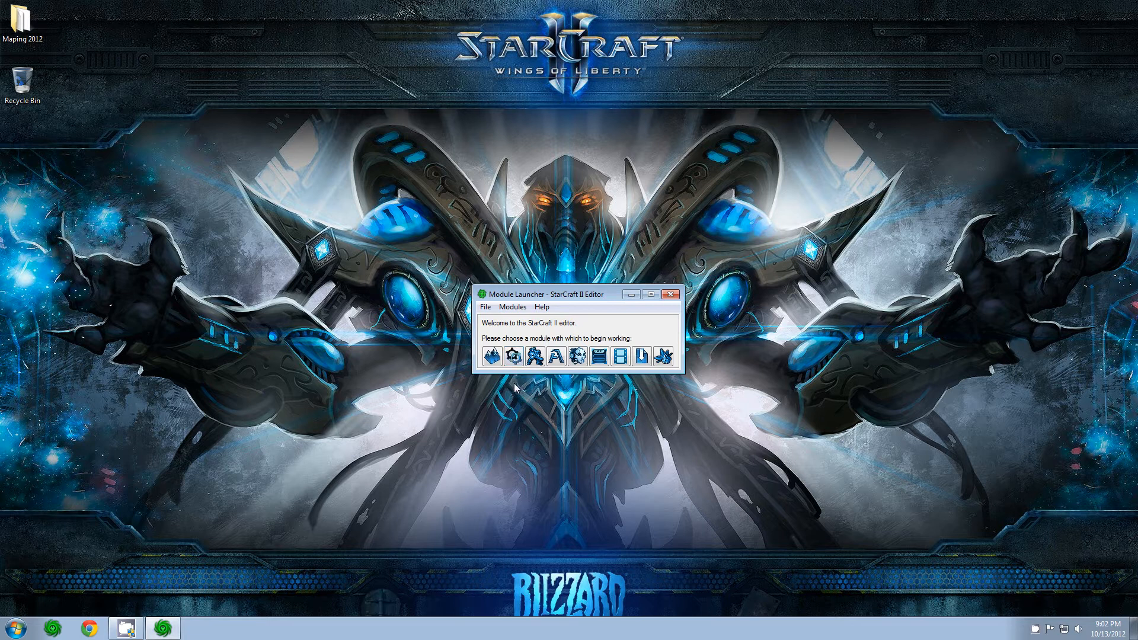
pyautogui.click(513, 357)
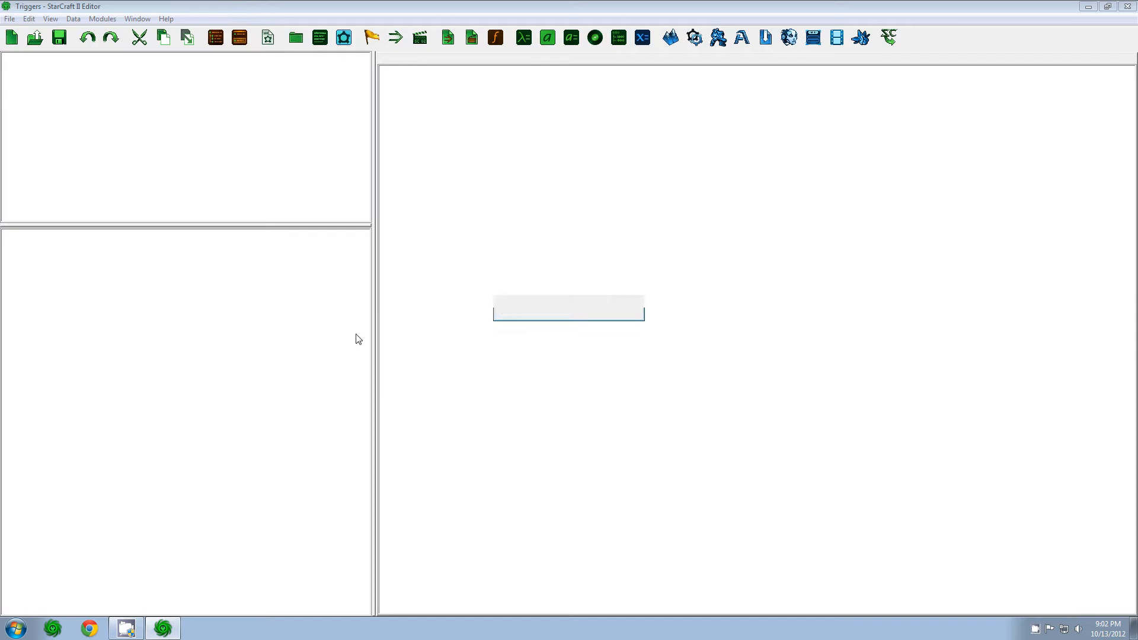
# - Open the editor preferences and examine the Battle.net settings, including the available region choices
pyautogui.click(10, 19)
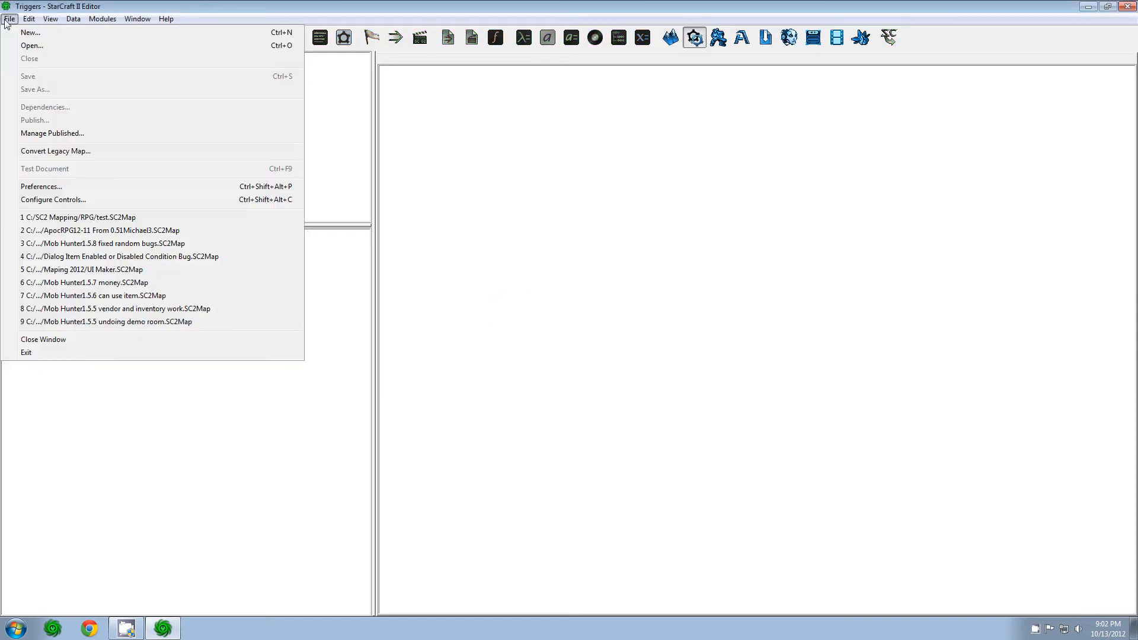
pyautogui.click(30, 188)
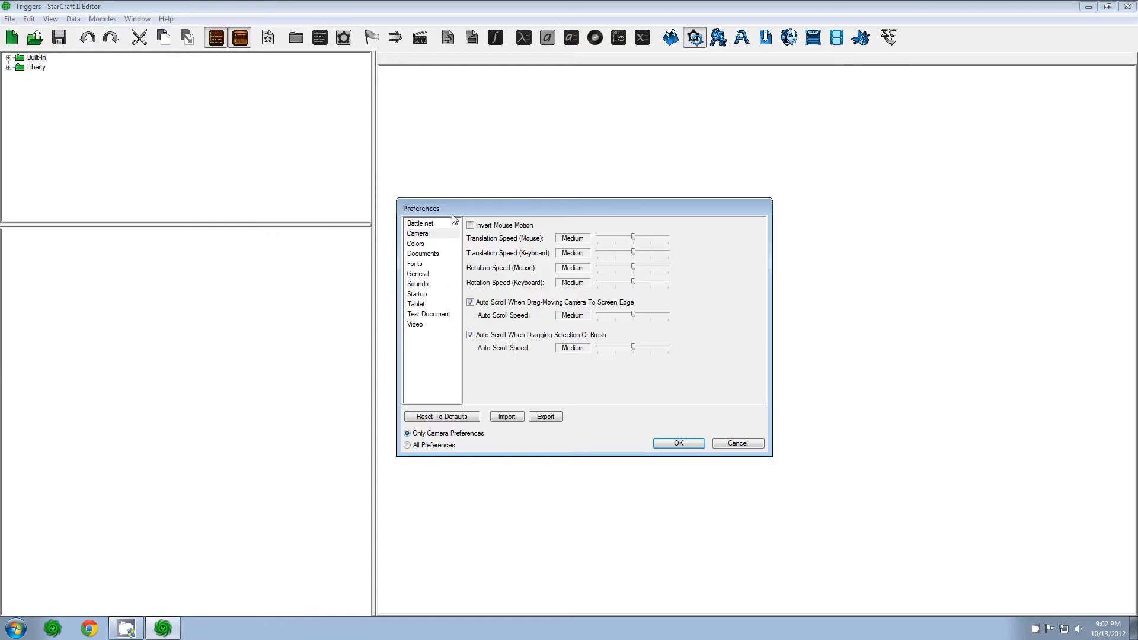
pyautogui.moveTo(451, 213)
pyautogui.mouseDown()
pyautogui.moveTo(449, 247)
pyautogui.moveTo(442, 230)
pyautogui.mouseUp()
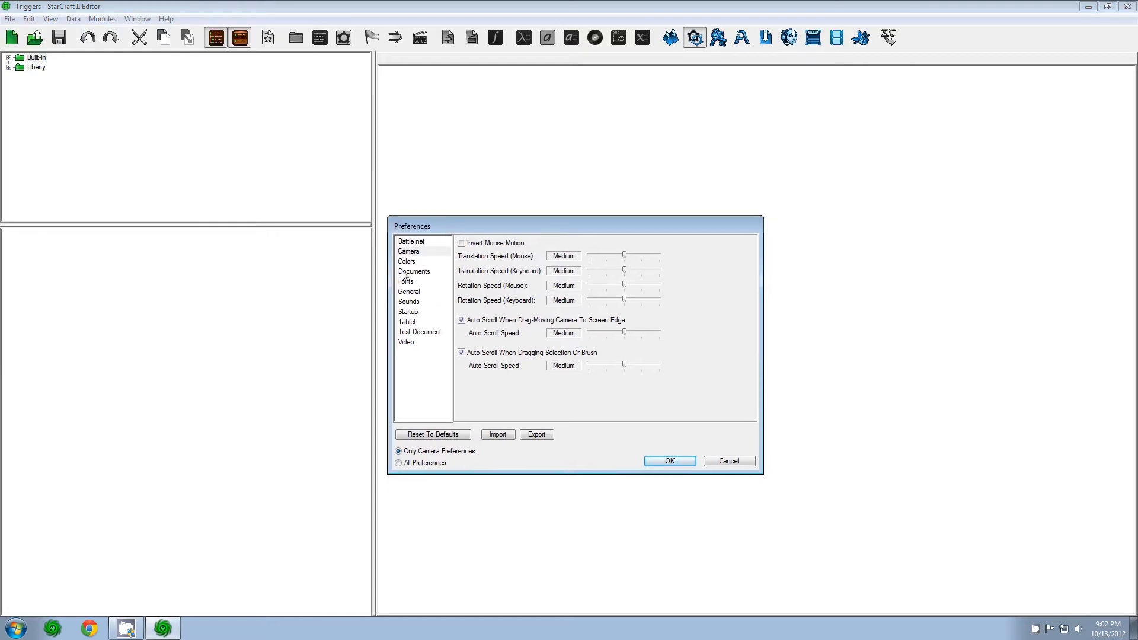
pyautogui.click(426, 243)
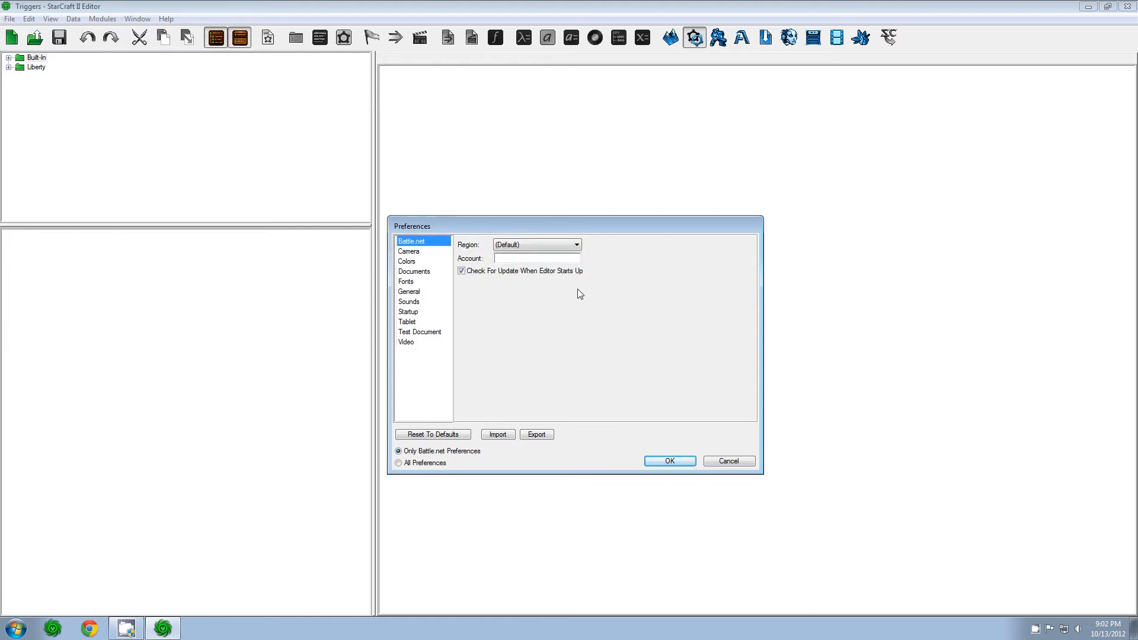
pyautogui.click(519, 246)
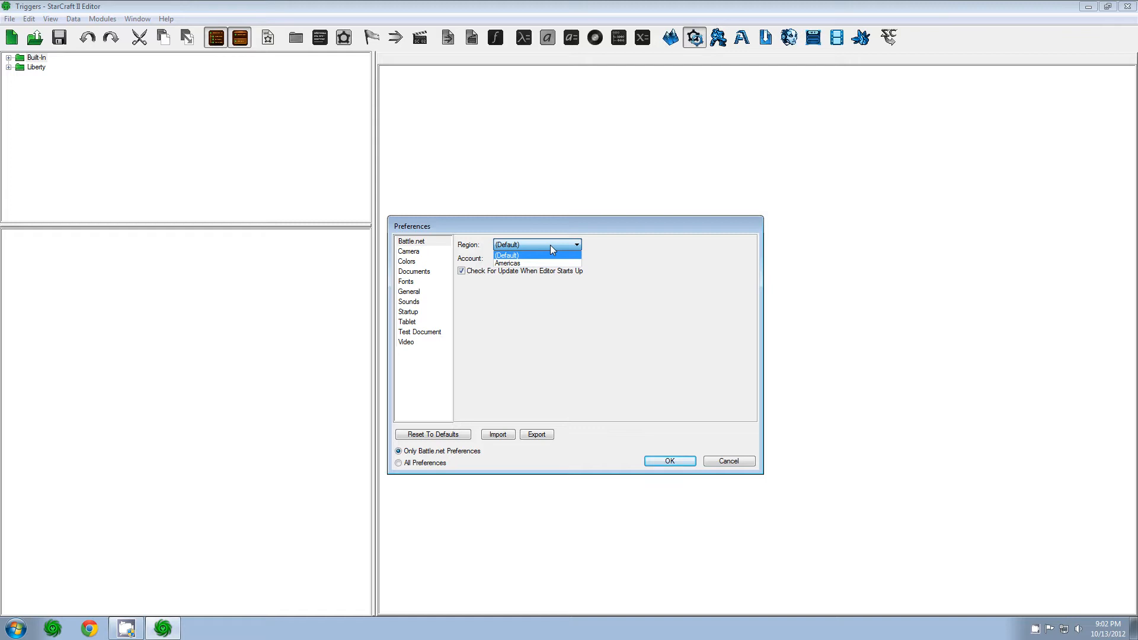
pyautogui.click(645, 251)
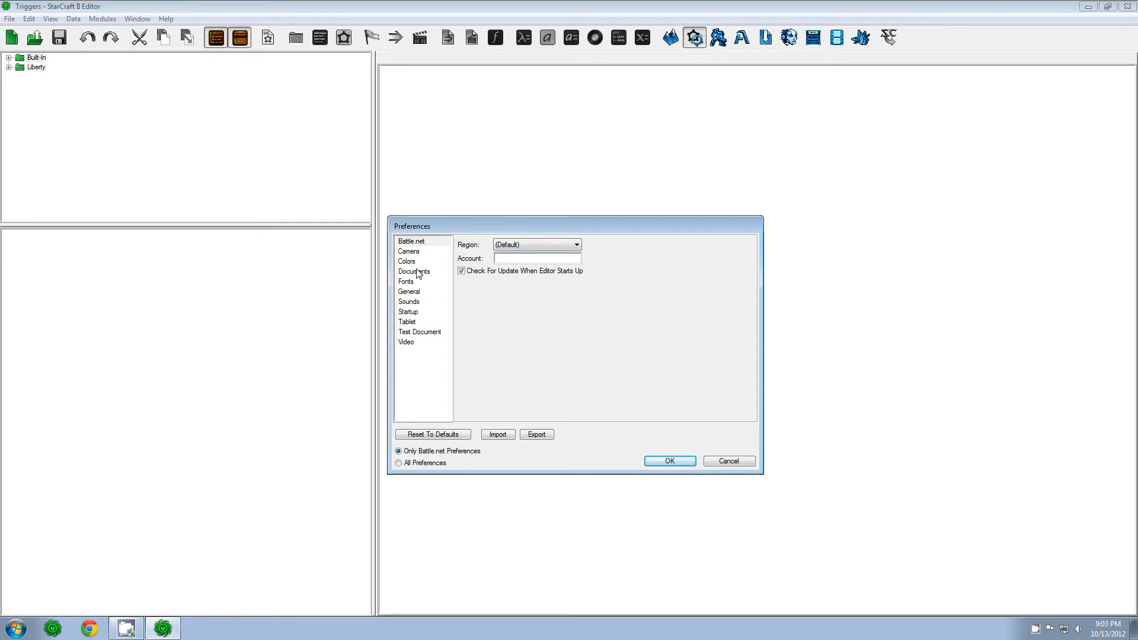
# - Examine the Camera preferences and close the dialog without changing anything
pyautogui.click(408, 253)
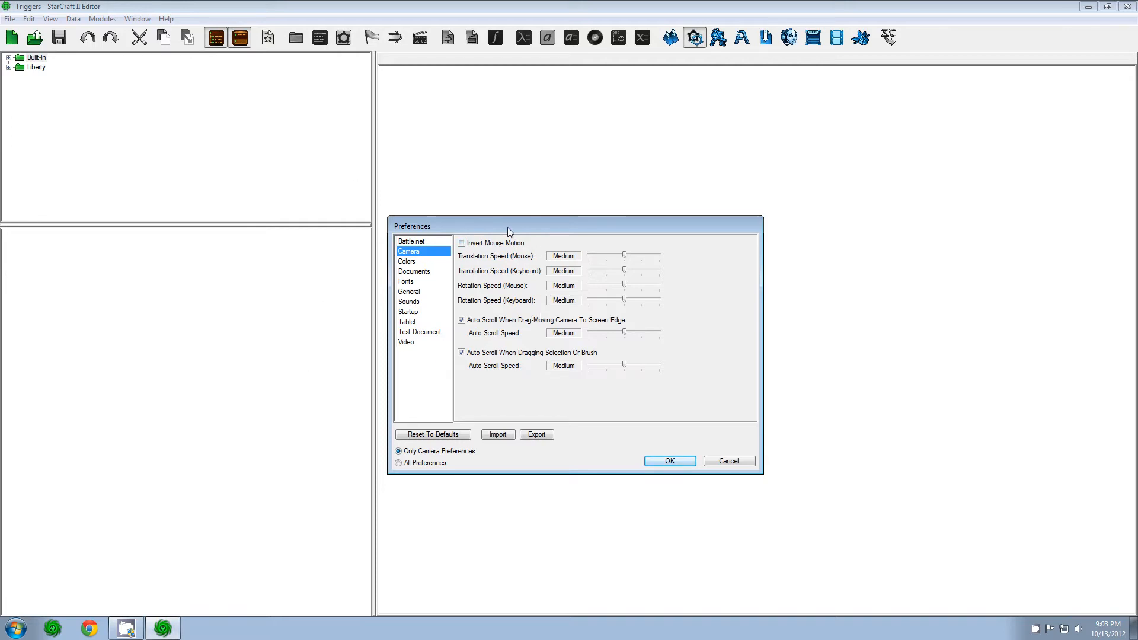
pyautogui.moveTo(498, 227); pyautogui.dragTo(511, 183)
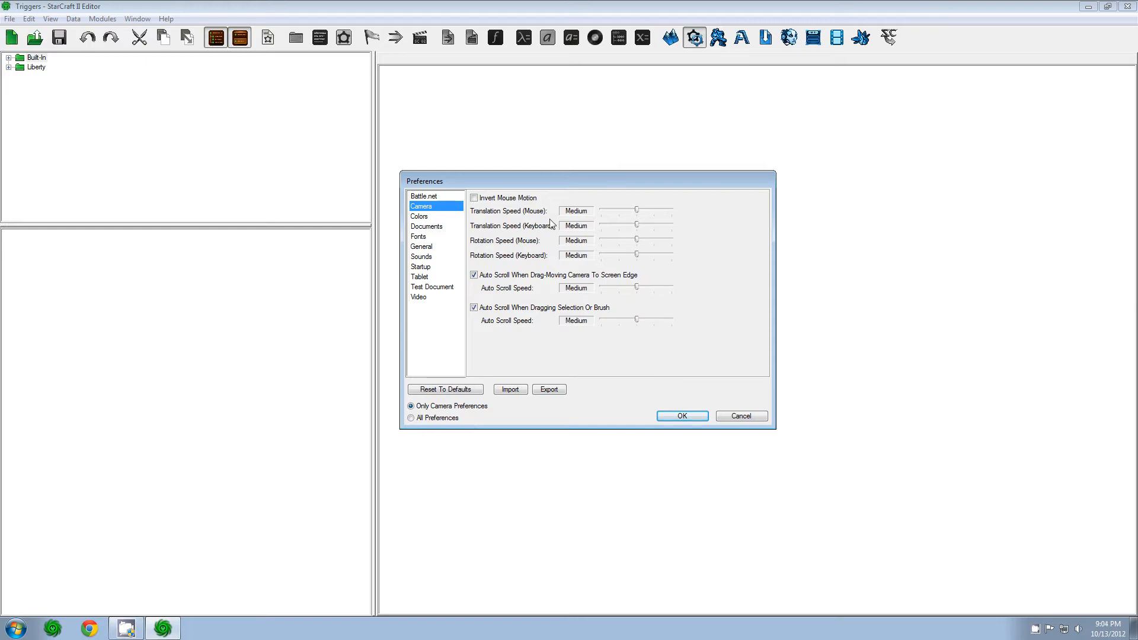
pyautogui.click(759, 419)
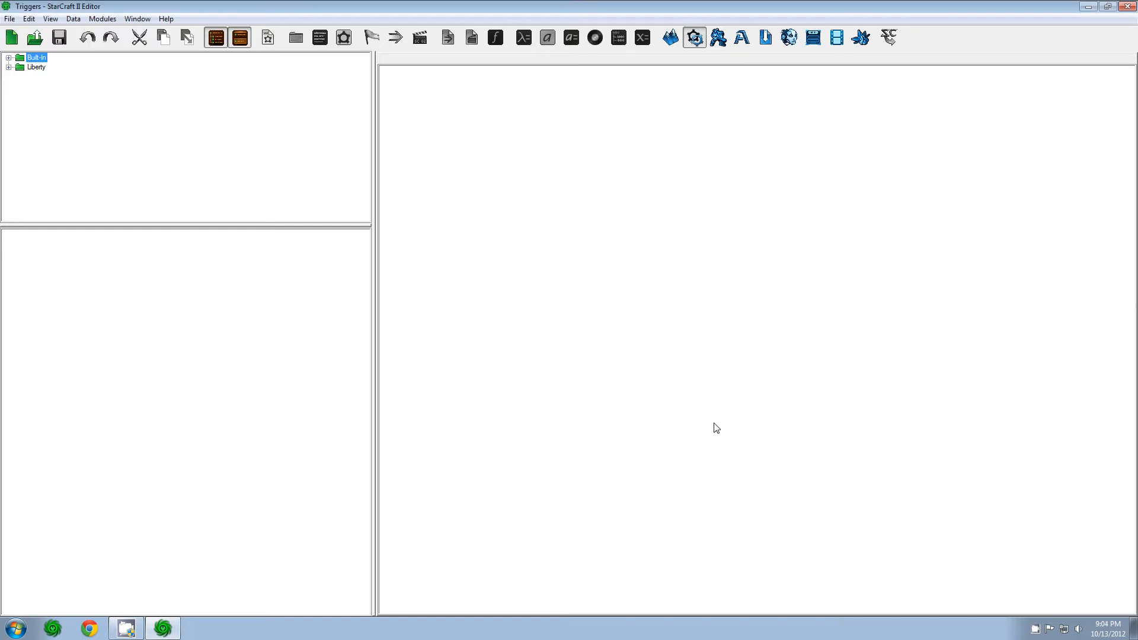
# - From the Terrain module, start a new Arcade Map with standard Wings of Liberty dependencies and campaign data included
pyautogui.press('F5')
pyautogui.click(9, 18)
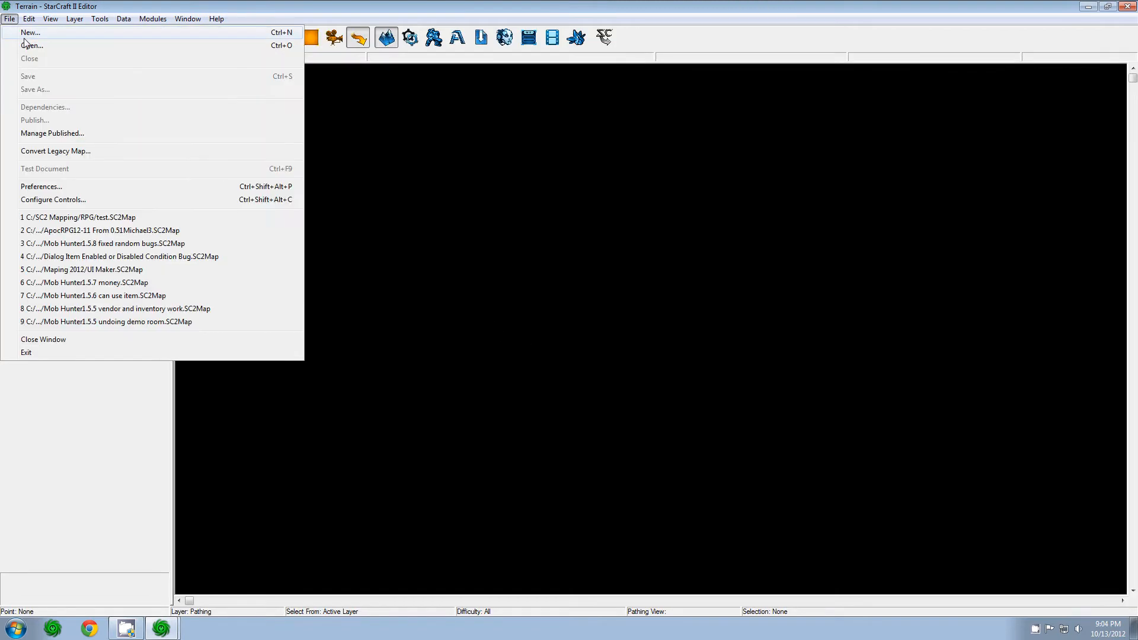
pyautogui.click(23, 31)
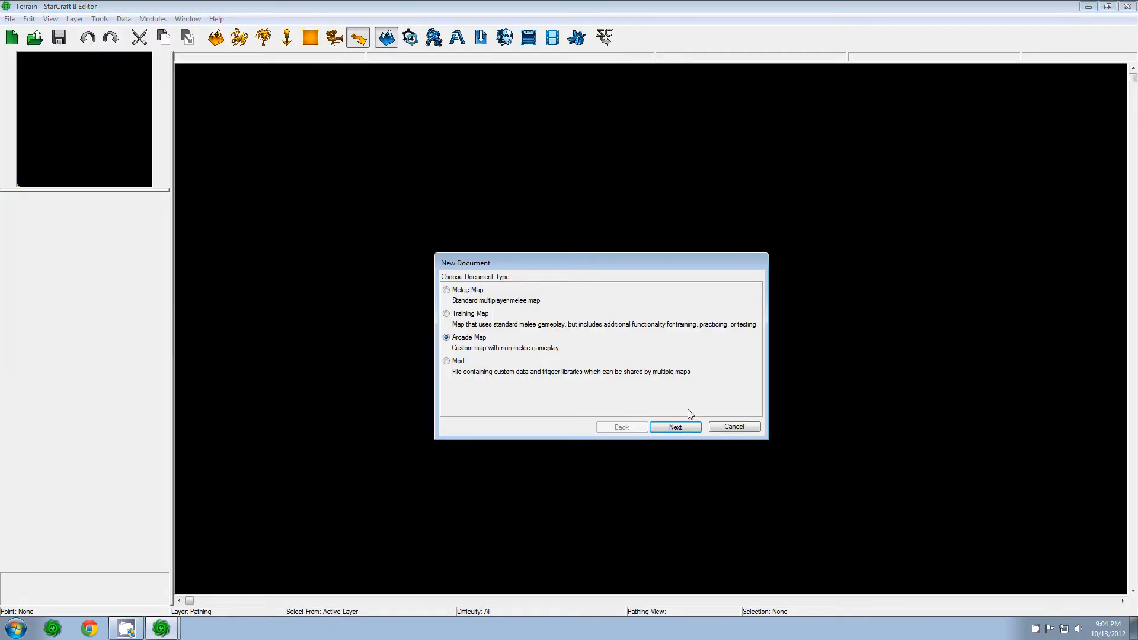
pyautogui.click(679, 427)
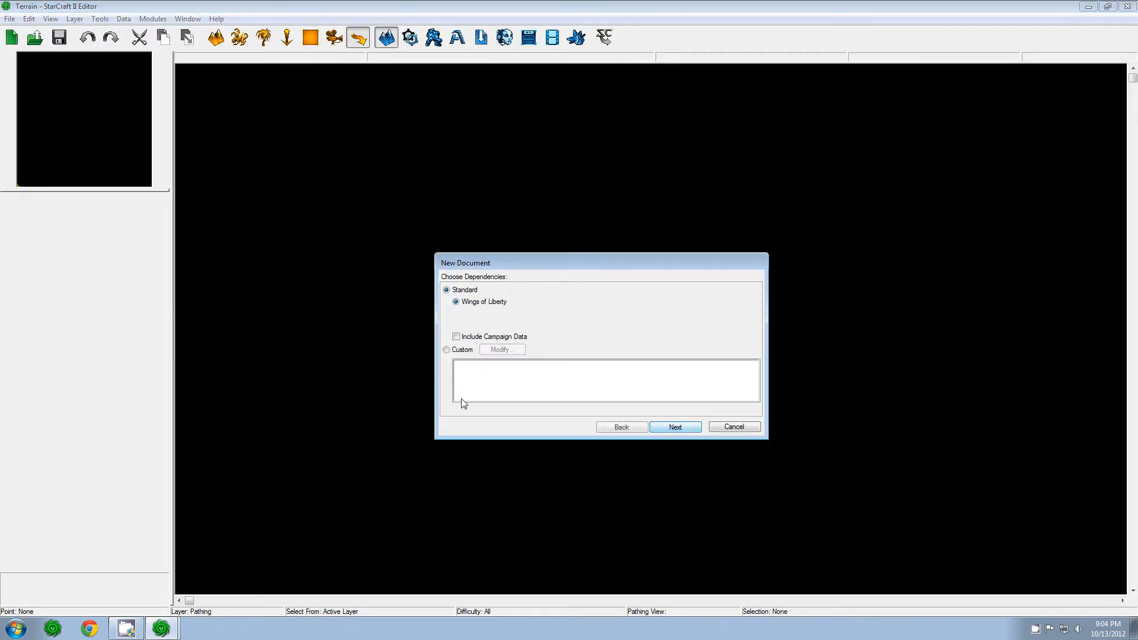
pyautogui.click(664, 432)
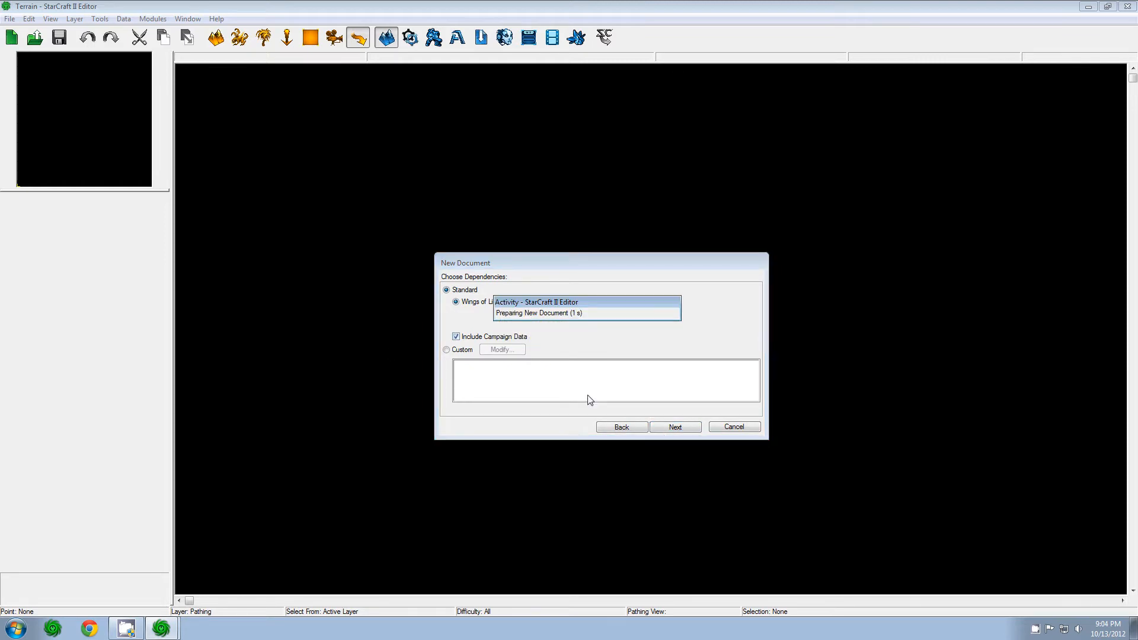
# - Set the new map's size to 256 x 256 with a bright green grass initial texture from the Agria (Jungle) set and create it
pyautogui.click(484, 292)
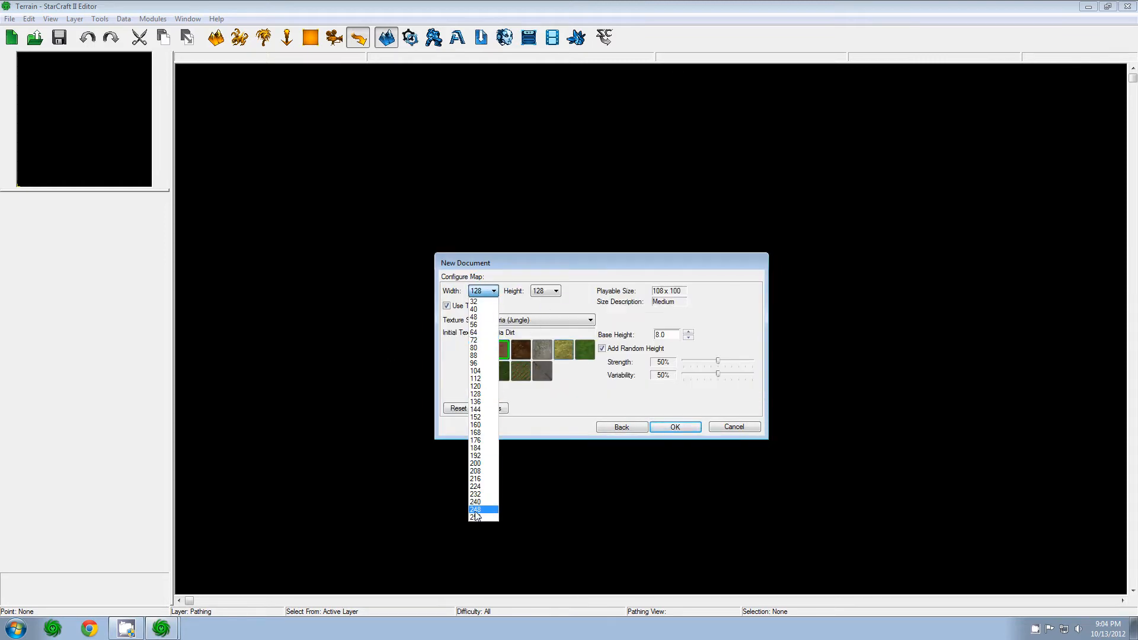
pyautogui.click(483, 518)
pyautogui.click(545, 291)
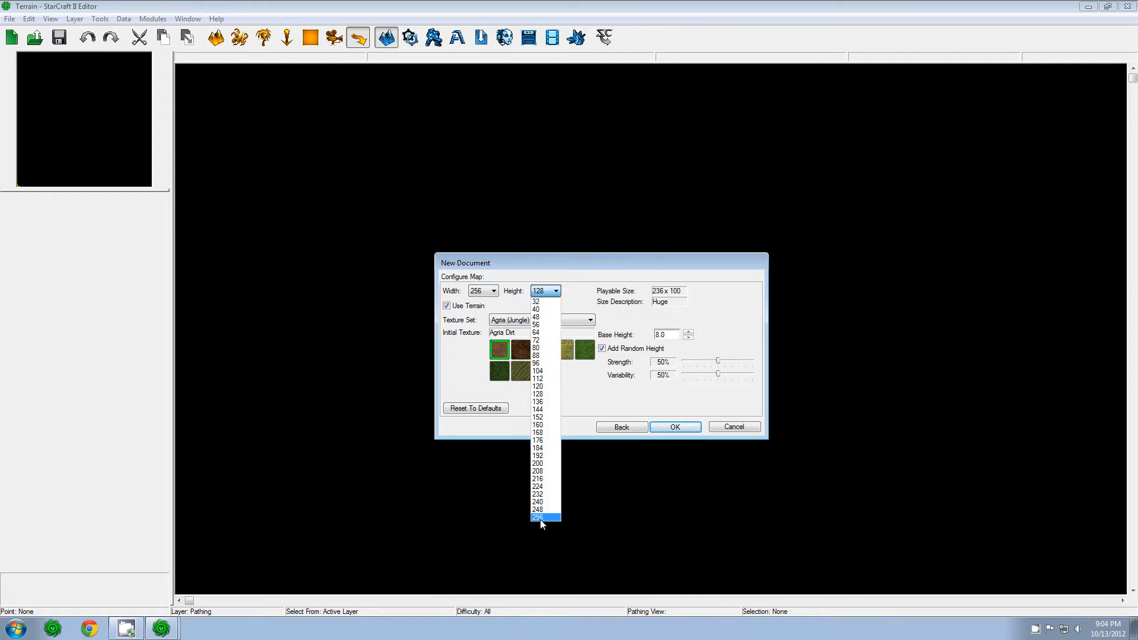
pyautogui.click(538, 519)
pyautogui.click(585, 350)
pyautogui.click(664, 426)
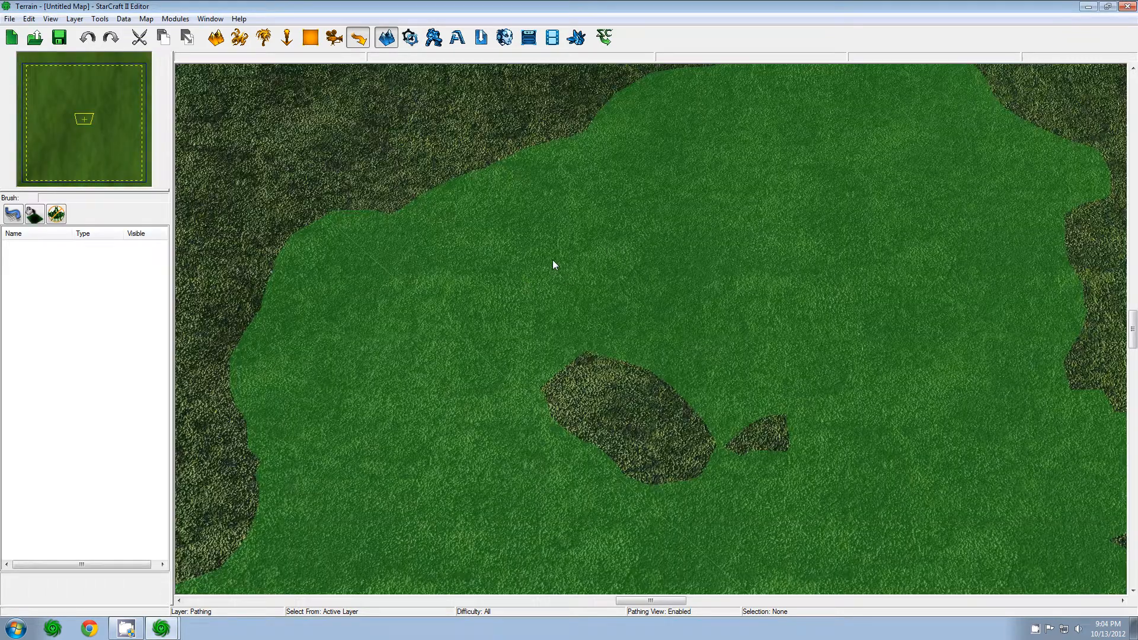
# - Turn off Auto Scroll When Drag-Moving Camera To Screen Edge in the Camera preferences and test panning over the terrain
pyautogui.moveTo(362, 182); pyautogui.dragTo(928, 219, button='right')
pyautogui.moveTo(649, 234); pyautogui.dragTo(151, 266, button='right')
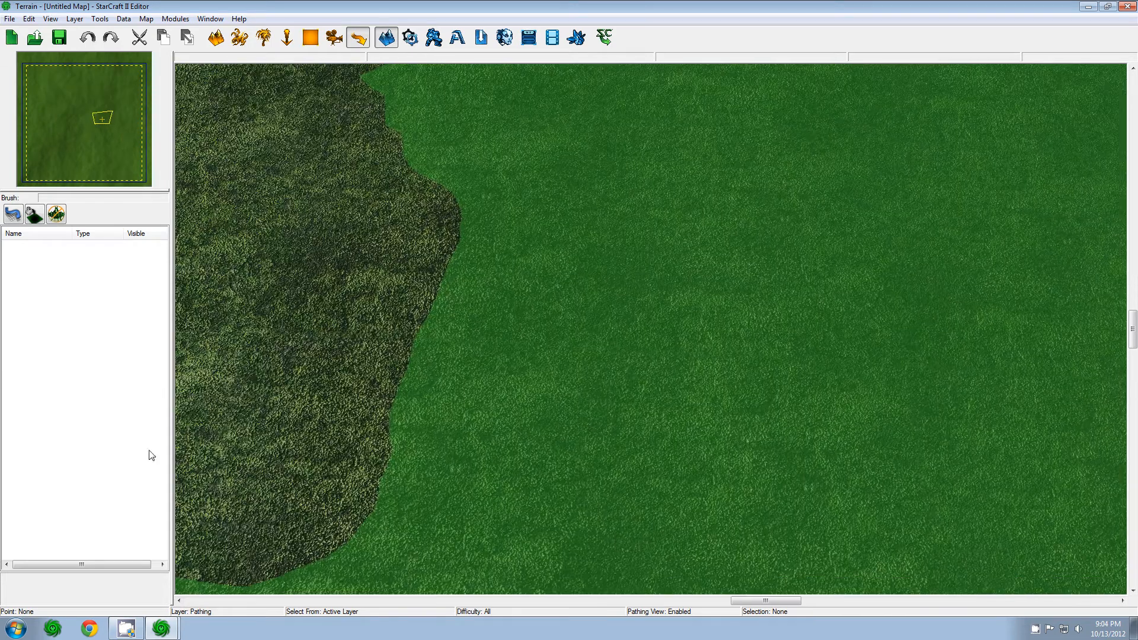
pyautogui.click(136, 620)
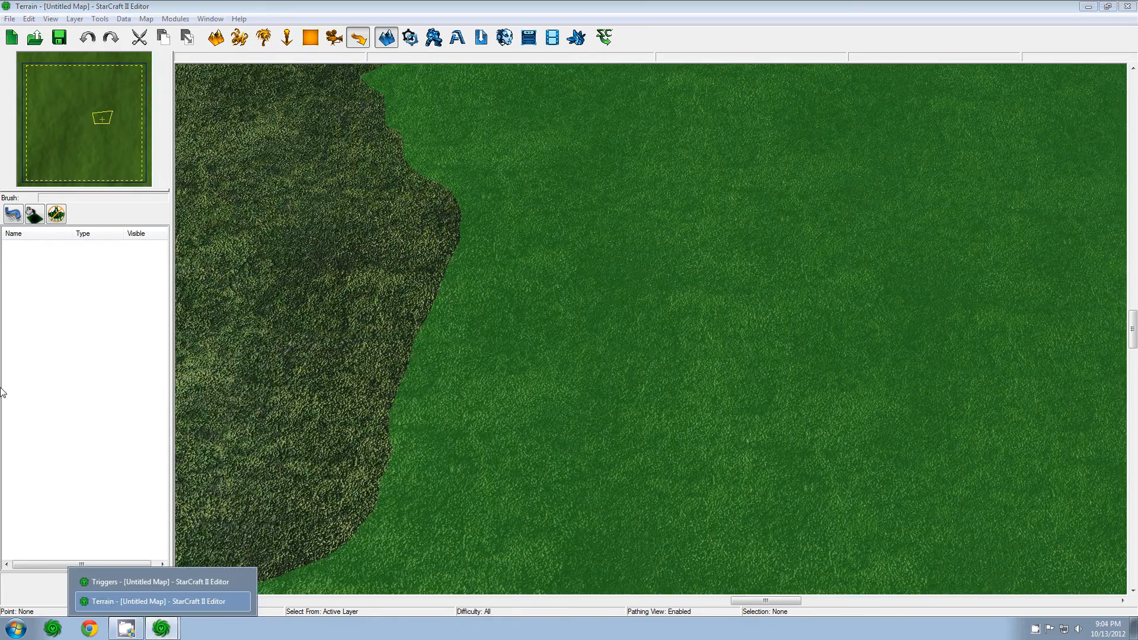
pyautogui.click(9, 19)
pyautogui.click(42, 187)
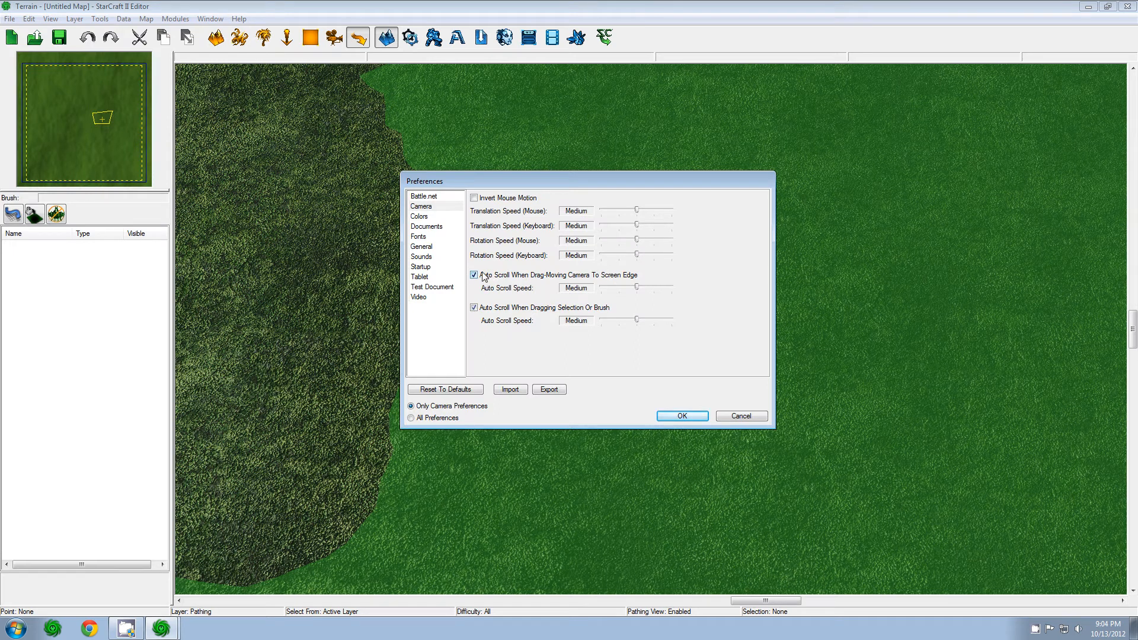
pyautogui.click(474, 276)
pyautogui.click(693, 416)
pyautogui.moveTo(444, 301); pyautogui.dragTo(789, 304, button='right')
# - Reopen the preferences, examine the Colors list and locate the General - Image Preview Background entry
pyautogui.click(10, 19)
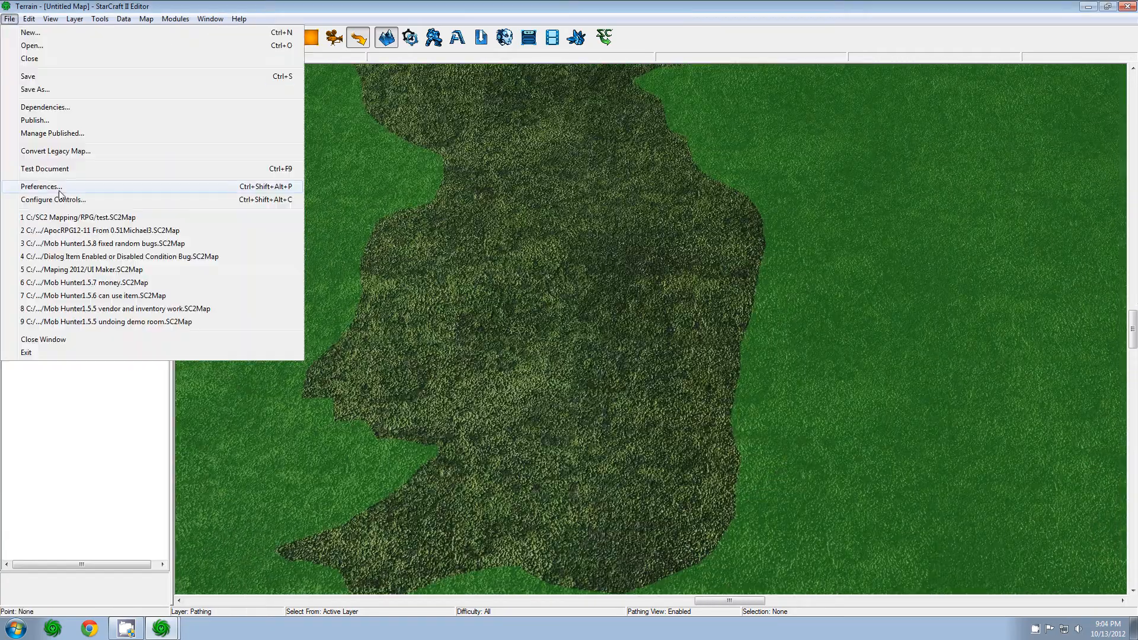
pyautogui.click(61, 187)
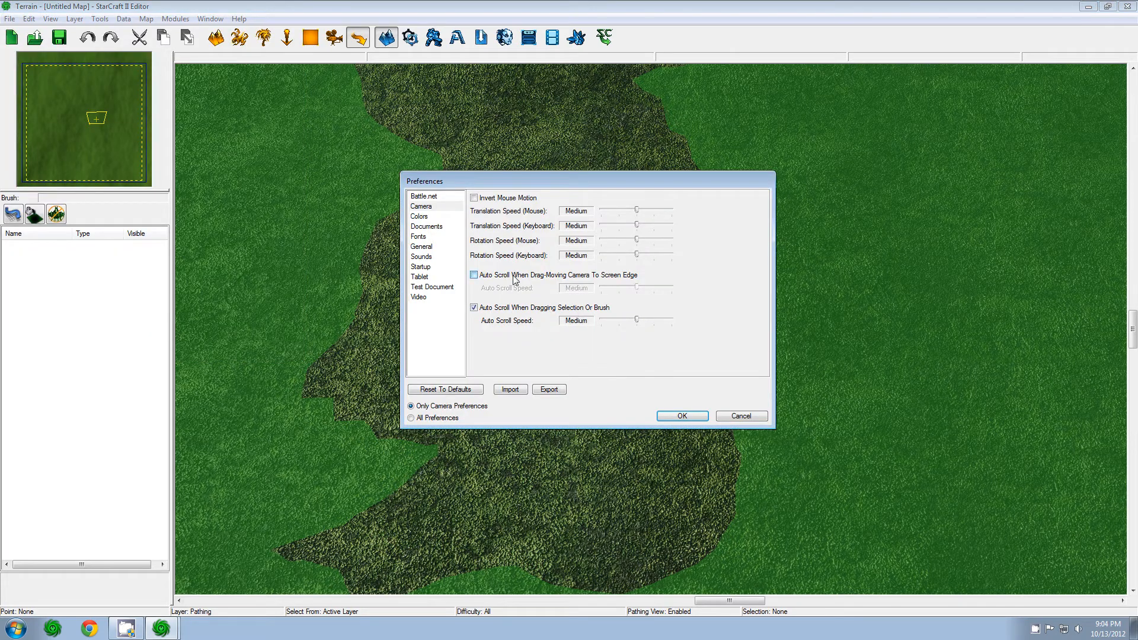
pyautogui.moveTo(638, 289)
pyautogui.mouseDown()
pyautogui.moveTo(691, 288)
pyautogui.moveTo(639, 290)
pyautogui.mouseUp()
pyautogui.click(429, 219)
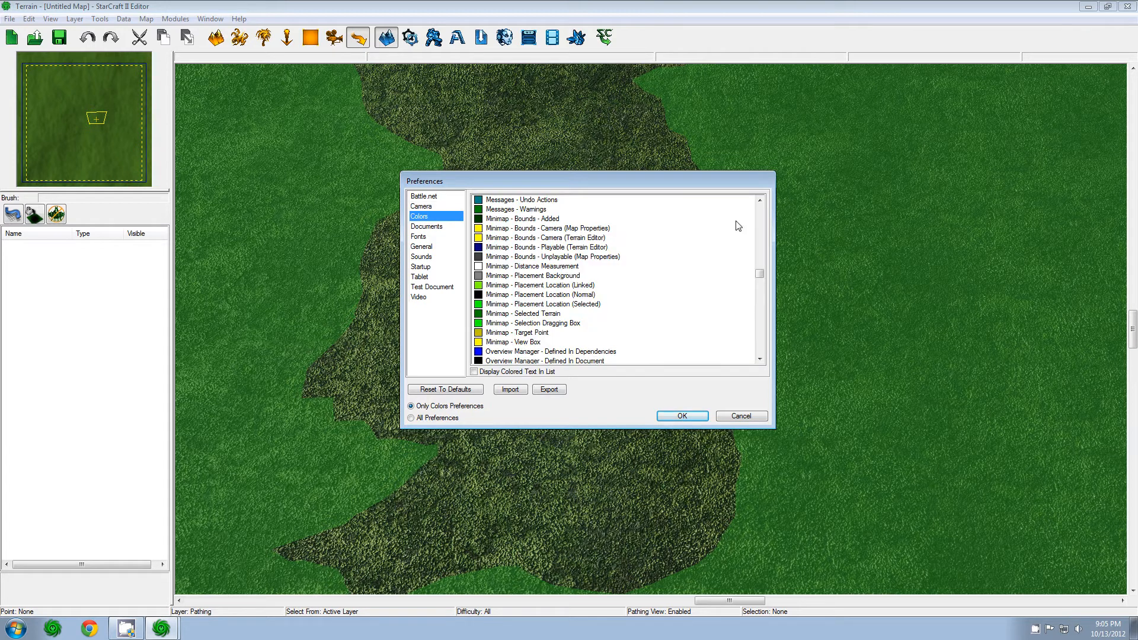
pyautogui.moveTo(763, 282); pyautogui.dragTo(731, 211)
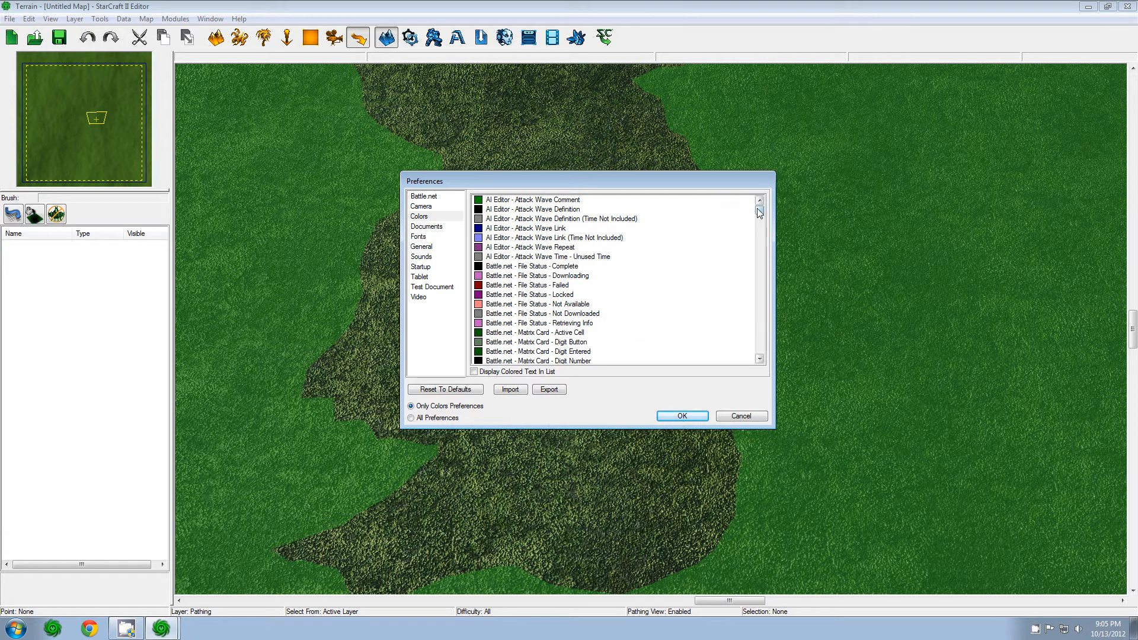
pyautogui.moveTo(760, 212); pyautogui.dragTo(761, 259)
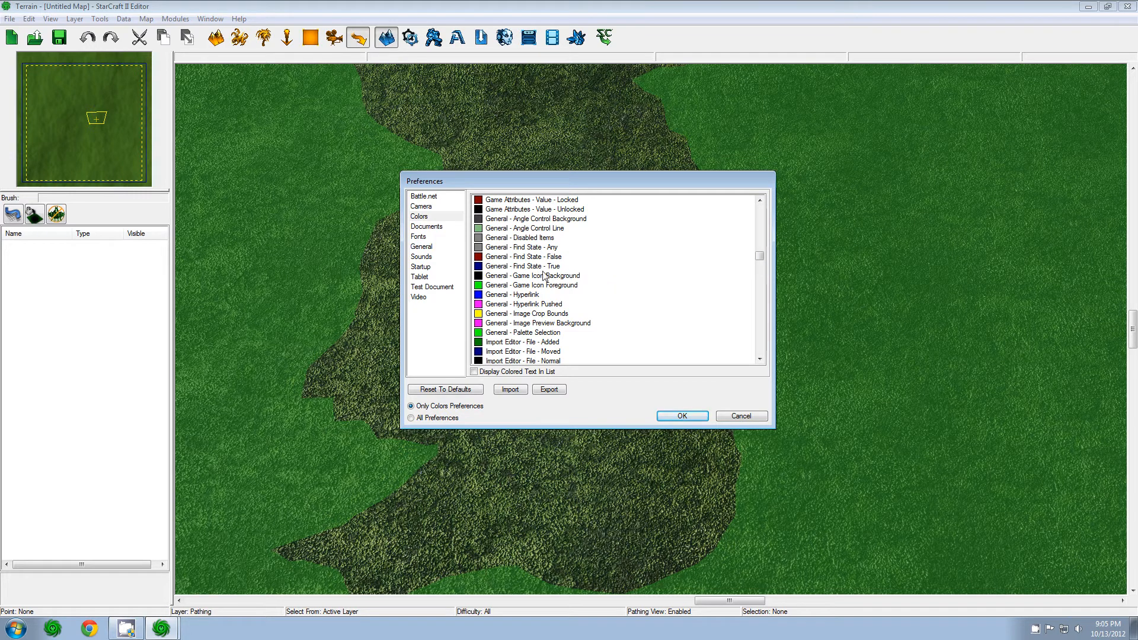
pyautogui.click(546, 325)
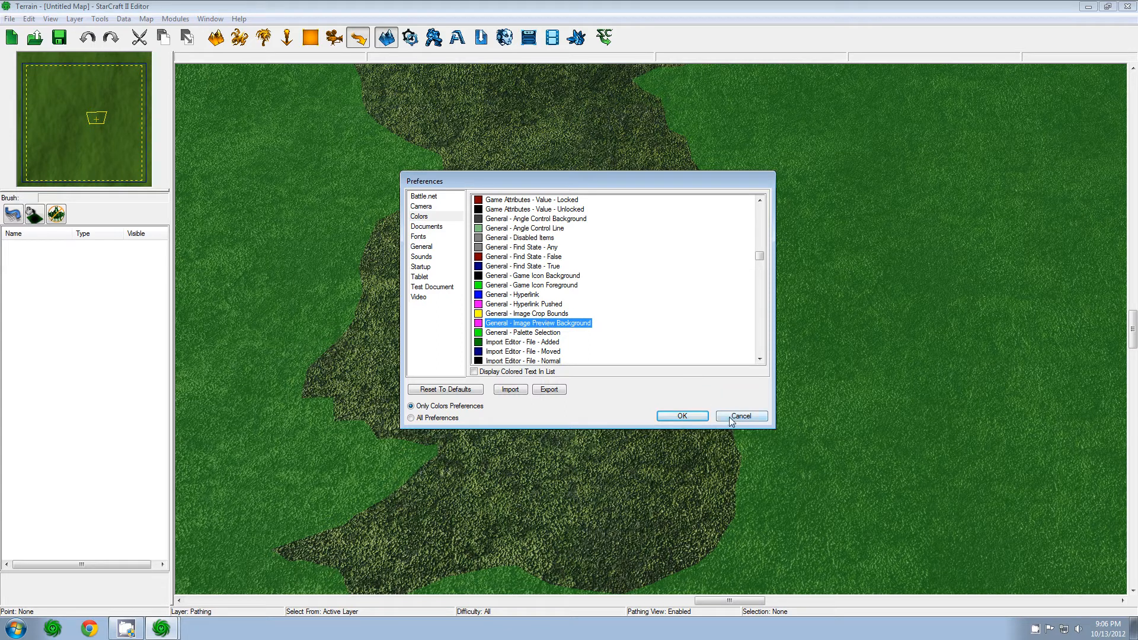
pyautogui.click(661, 415)
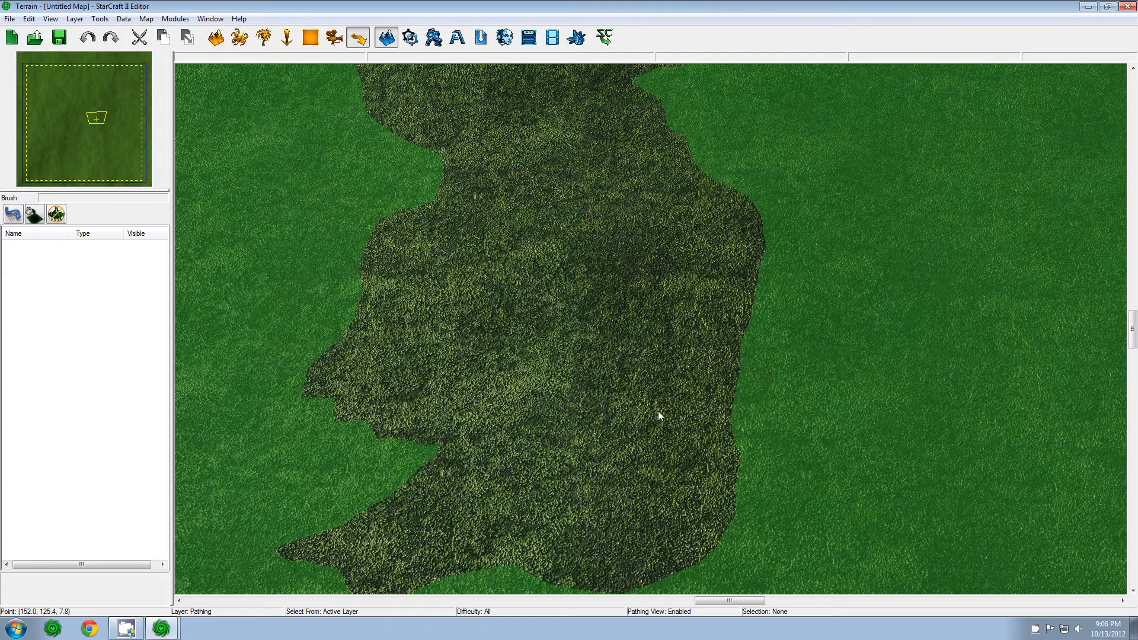
# - Open the Data module's Buttons list and examine the Icon field of the 22SlotBag (Unnamed) button
pyautogui.press('F7')
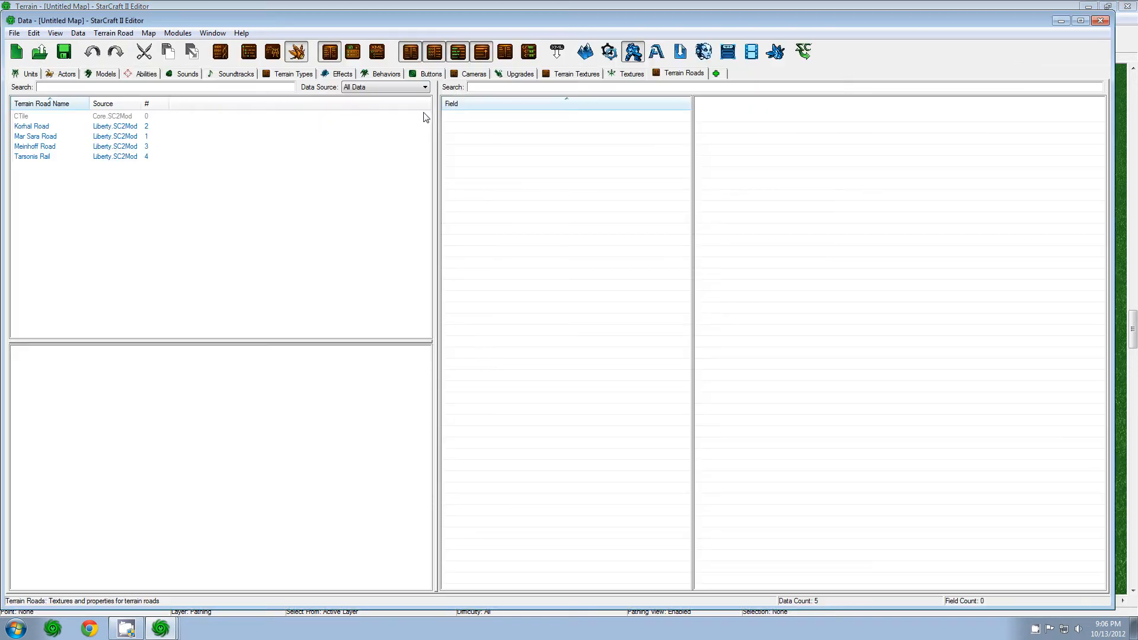
pyautogui.click(420, 77)
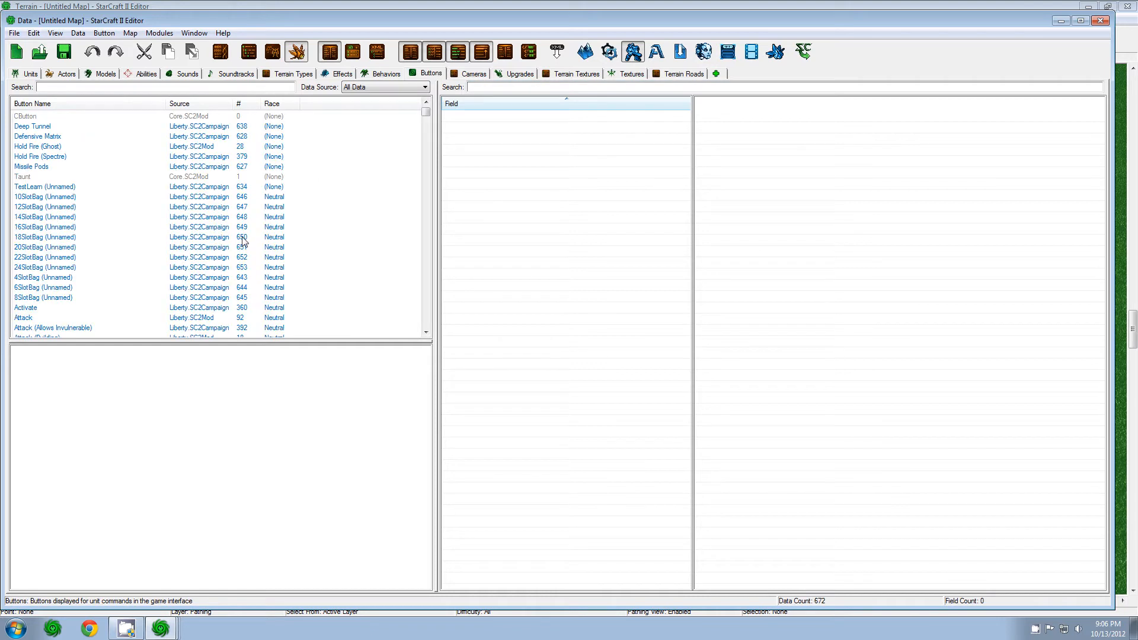
pyautogui.click(81, 257)
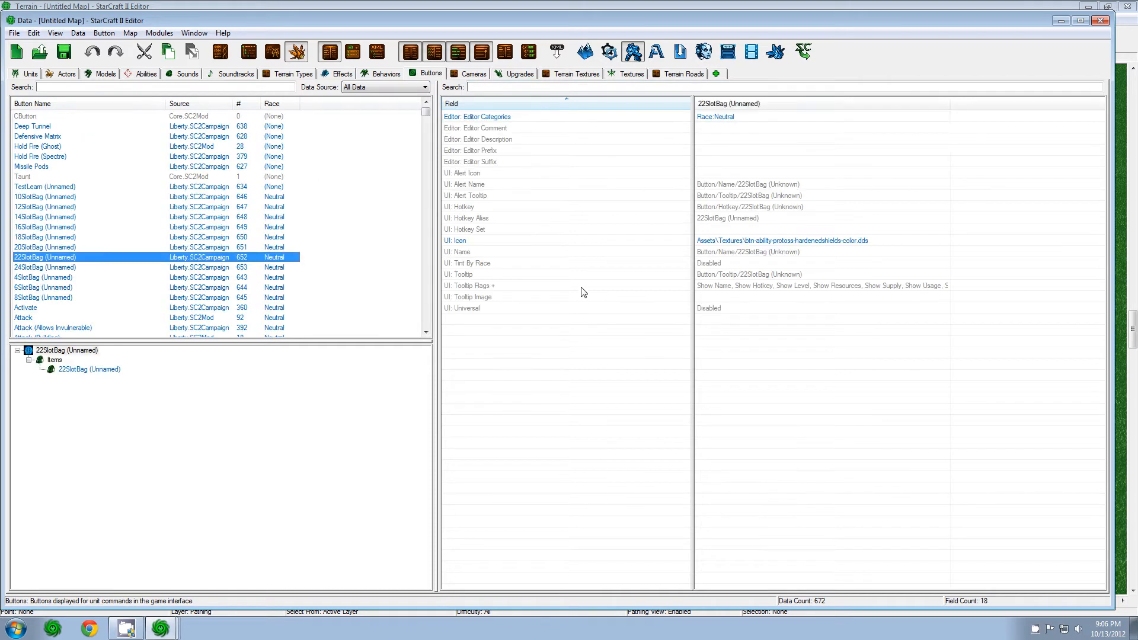
pyautogui.click(783, 243)
# - Search the buttons for "attack" and open the Attack button's Icon value to view its image preview
pyautogui.click(48, 89)
pyautogui.write('attack')
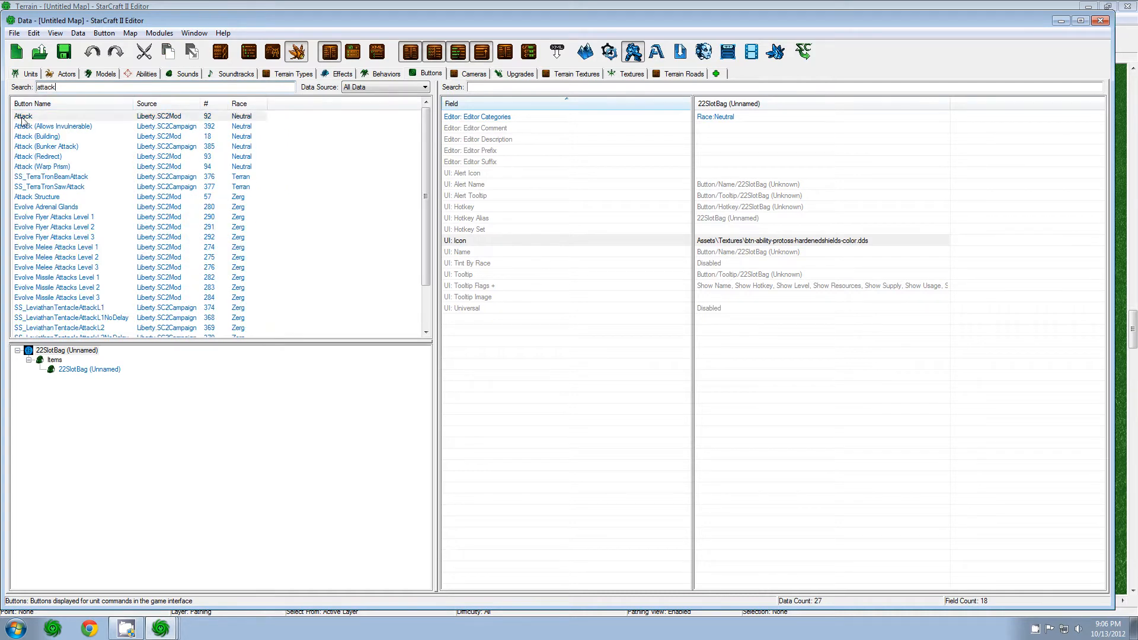
pyautogui.doubleClick(735, 244)
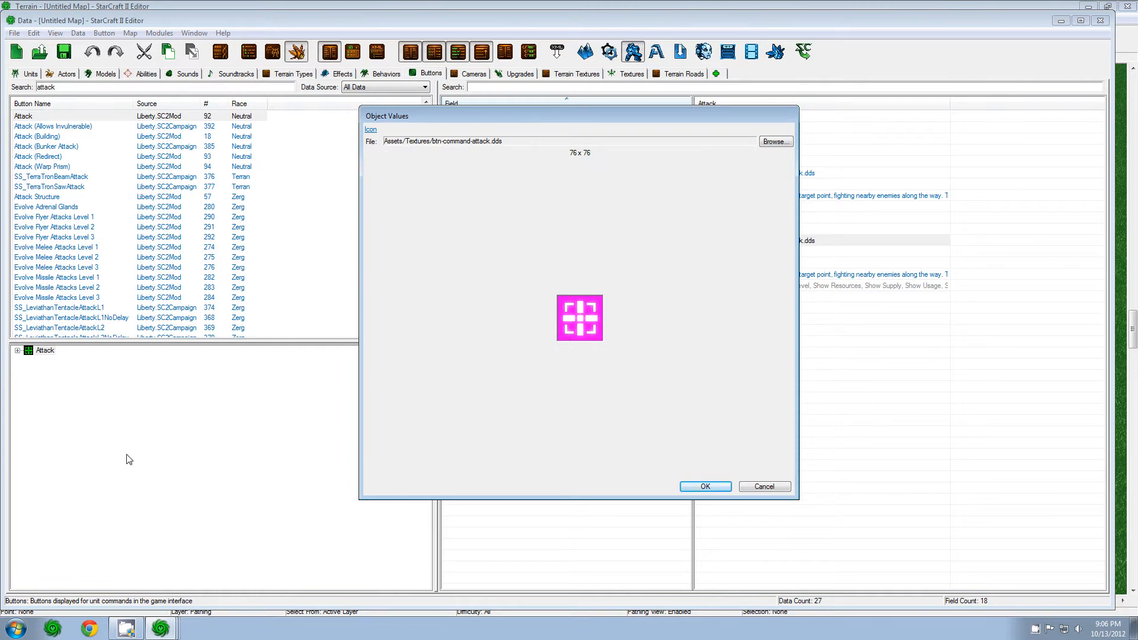
# - Close the Attack icon's value window and set the General - Image Preview Background color to black in the Colors preferences
pyautogui.press('Tab')
pyautogui.hotkey('alt', 'Tab')
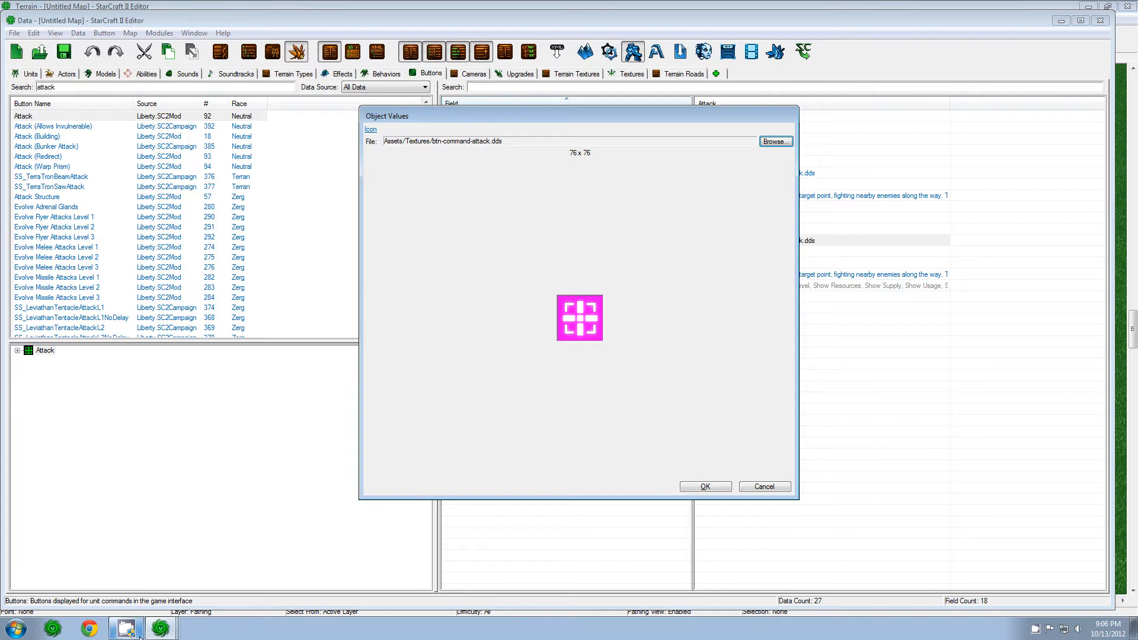
pyautogui.click(157, 629)
pyautogui.click(11, 35)
pyautogui.click(11, 35)
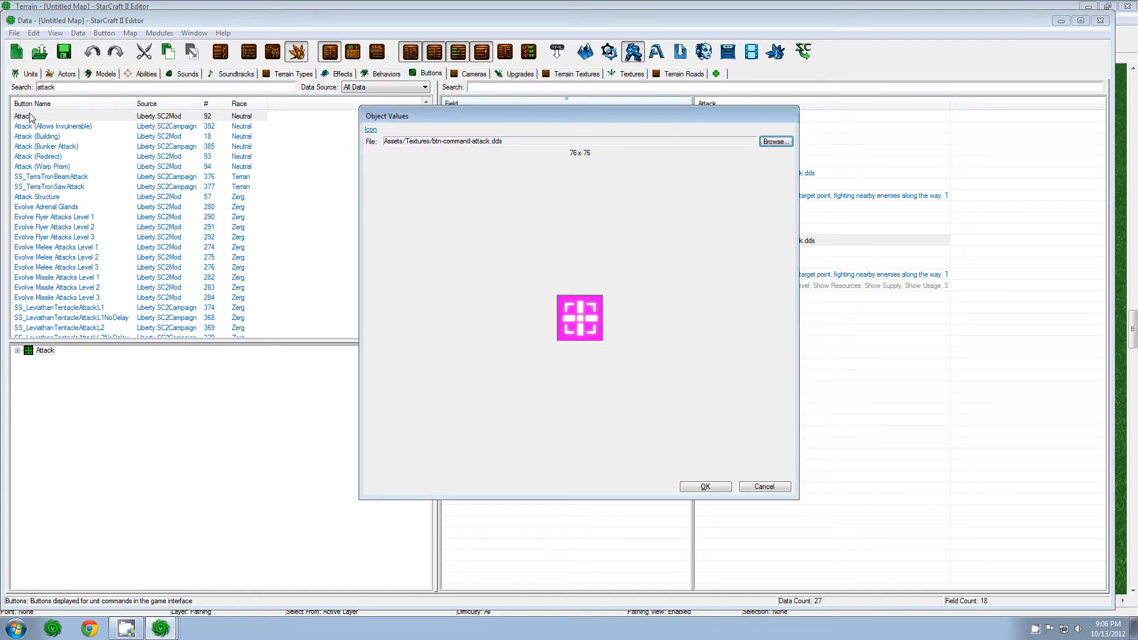
pyautogui.click(769, 485)
pyautogui.click(14, 34)
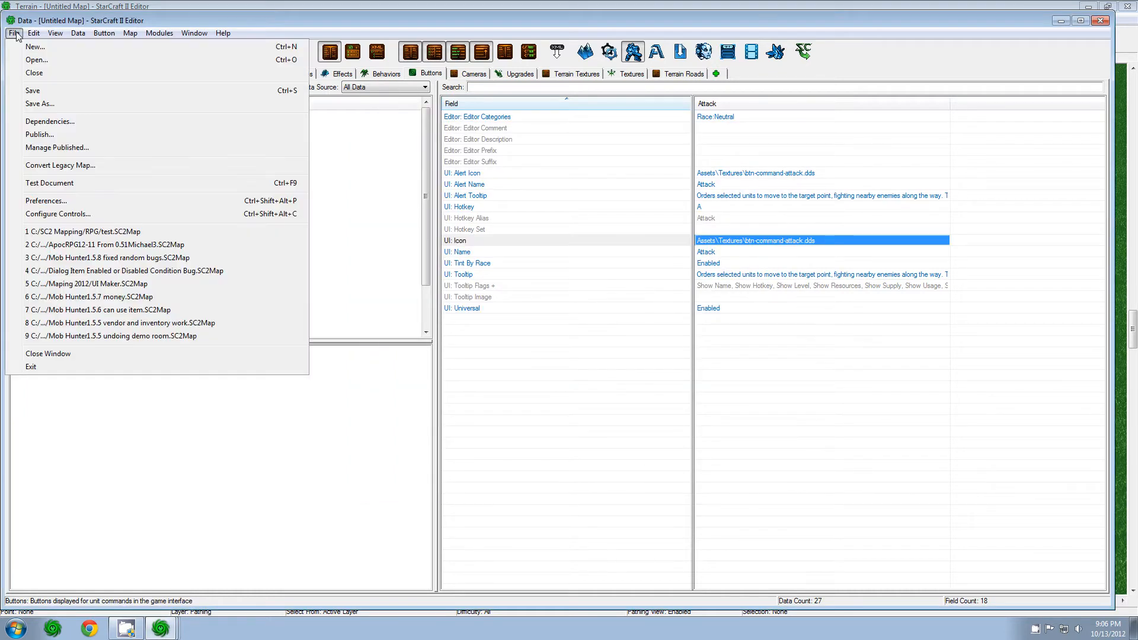
pyautogui.click(40, 201)
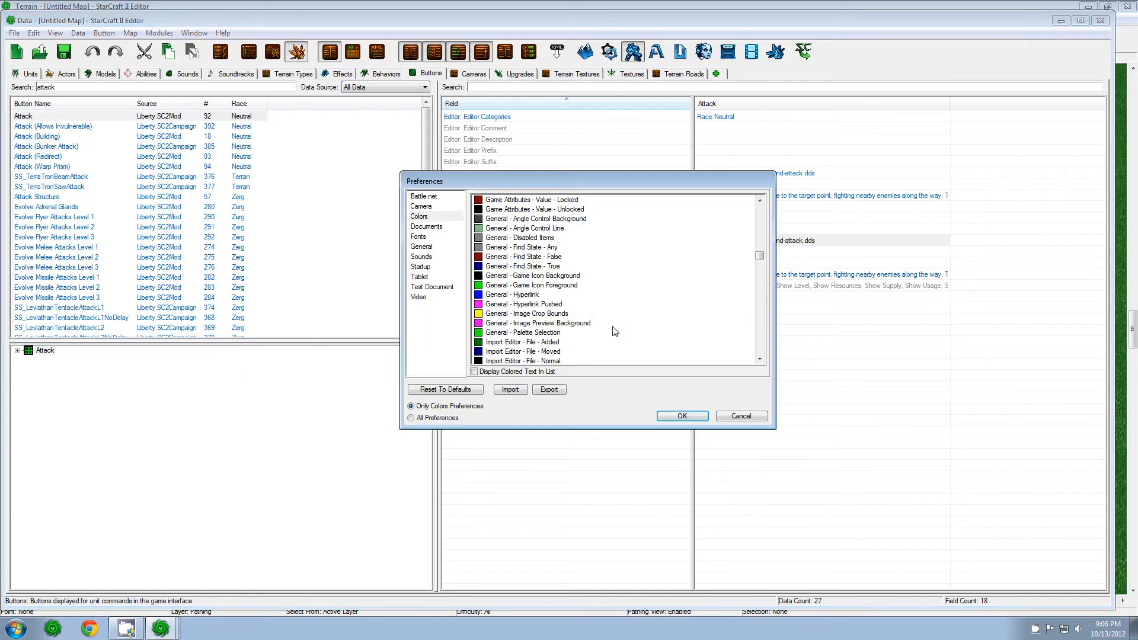
pyautogui.doubleClick(516, 324)
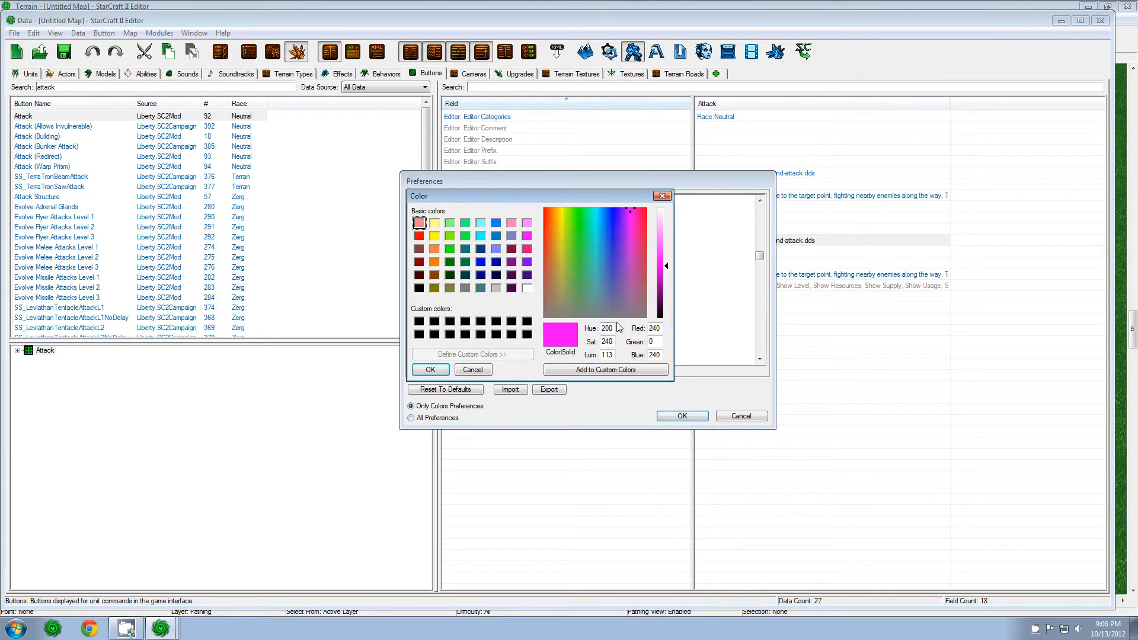
pyautogui.click(430, 369)
pyautogui.click(682, 415)
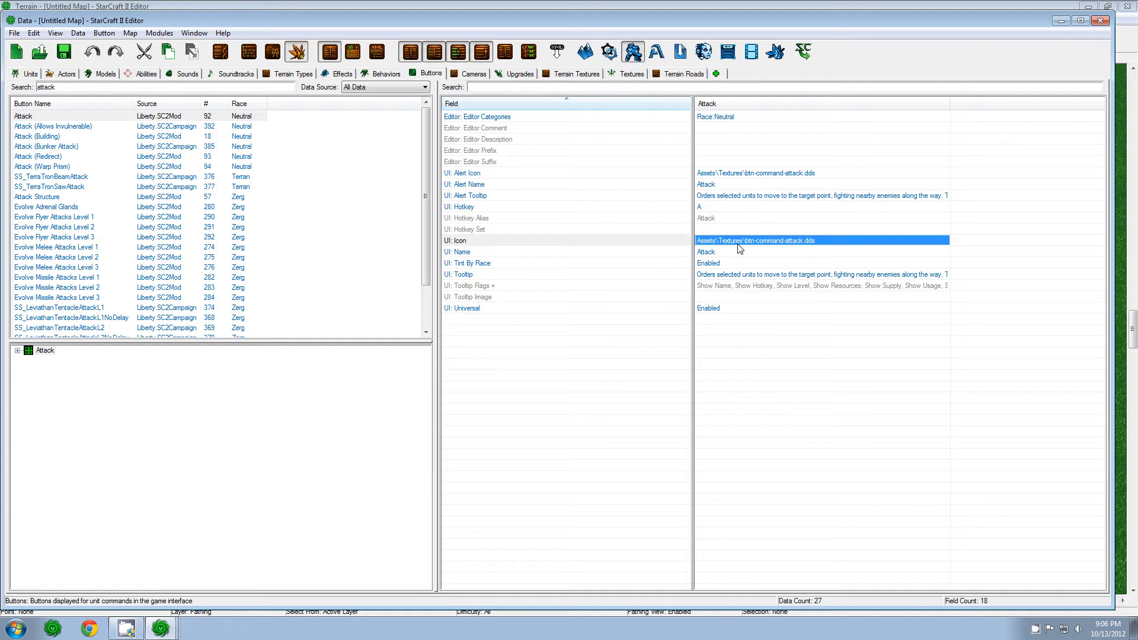
# - Open the Attack button's Icon value again to view its image preview, and close it without changes
pyautogui.doubleClick(741, 245)
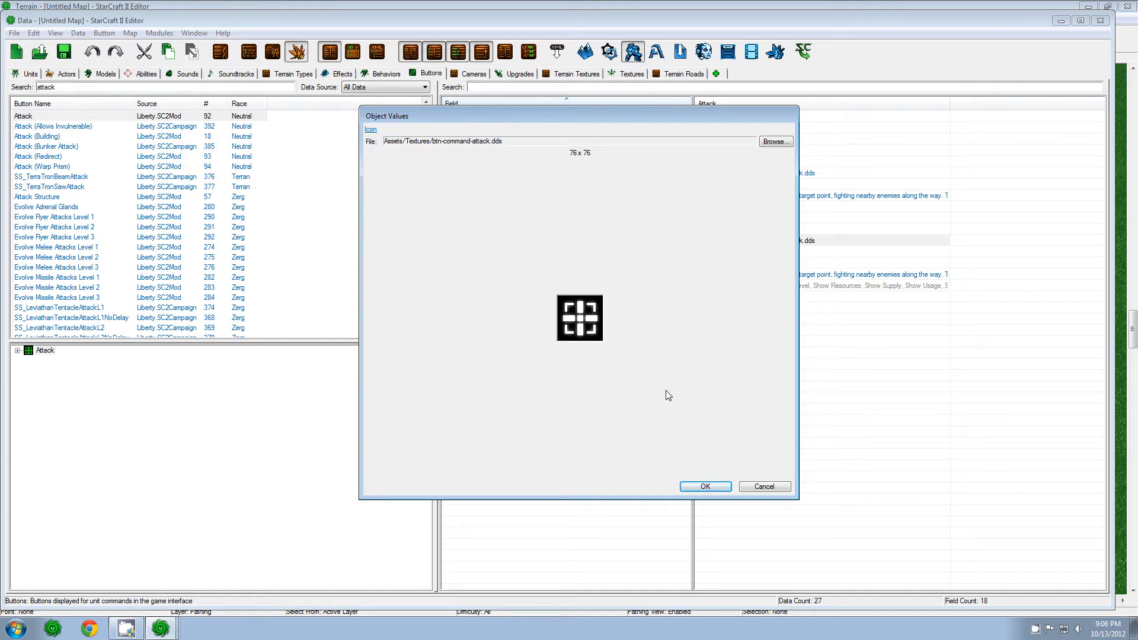
pyautogui.click(777, 488)
pyautogui.press('F5')
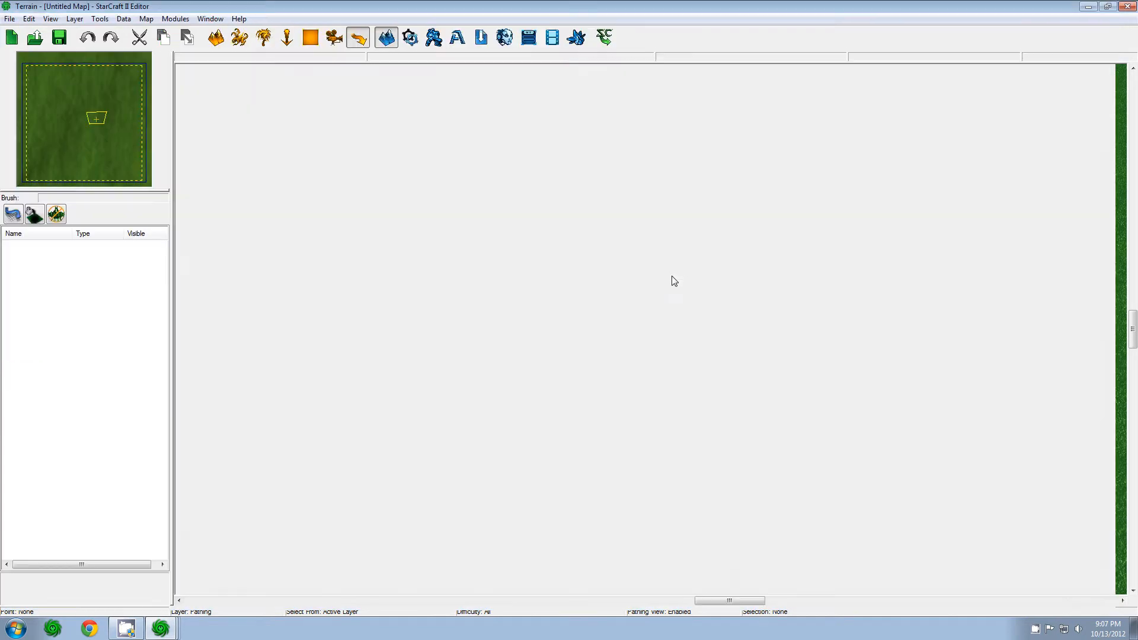
pyautogui.press('F7')
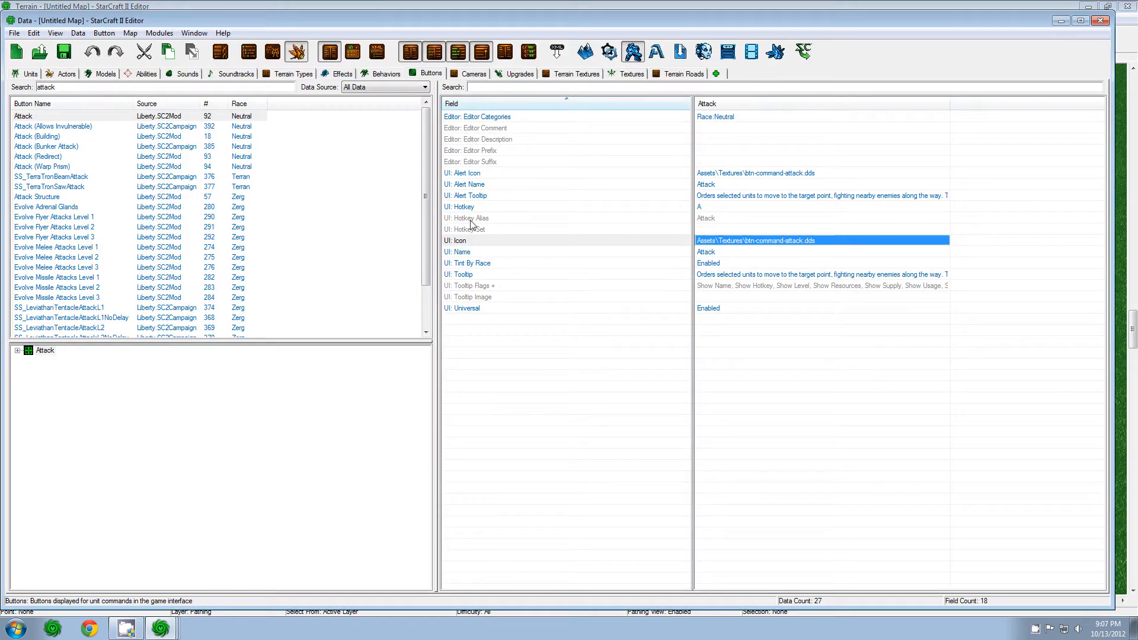
# - Reopen the preferences and set the General - Image Preview Background color to magenta pink
pyautogui.click(13, 33)
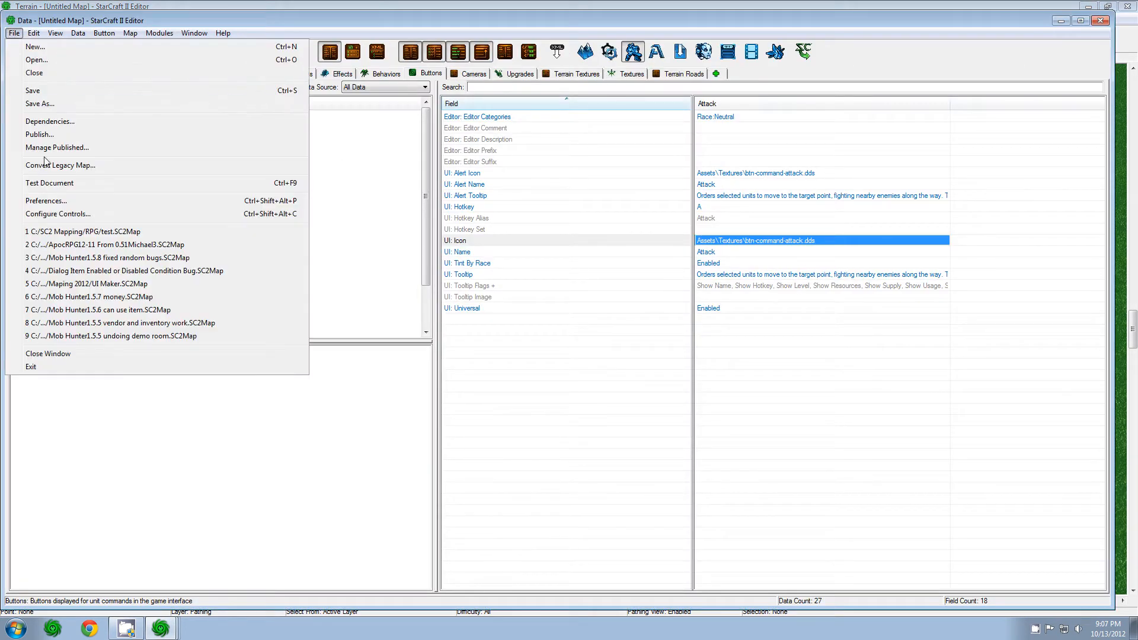
pyautogui.click(67, 202)
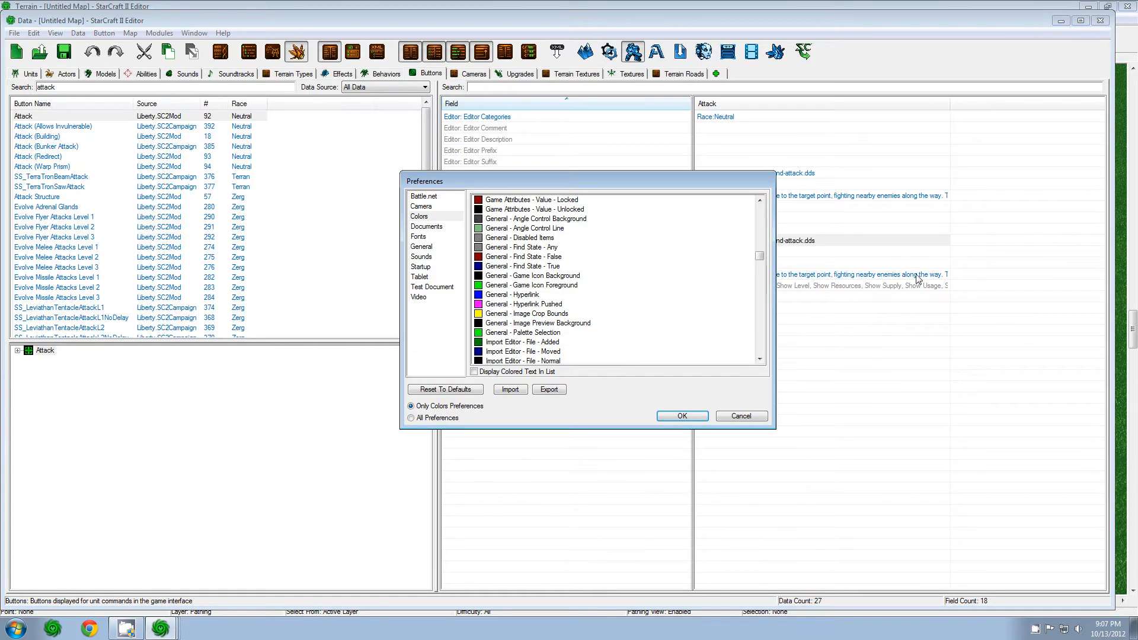
pyautogui.doubleClick(581, 324)
pyautogui.moveTo(610, 252); pyautogui.dragTo(635, 208)
pyautogui.click(661, 264)
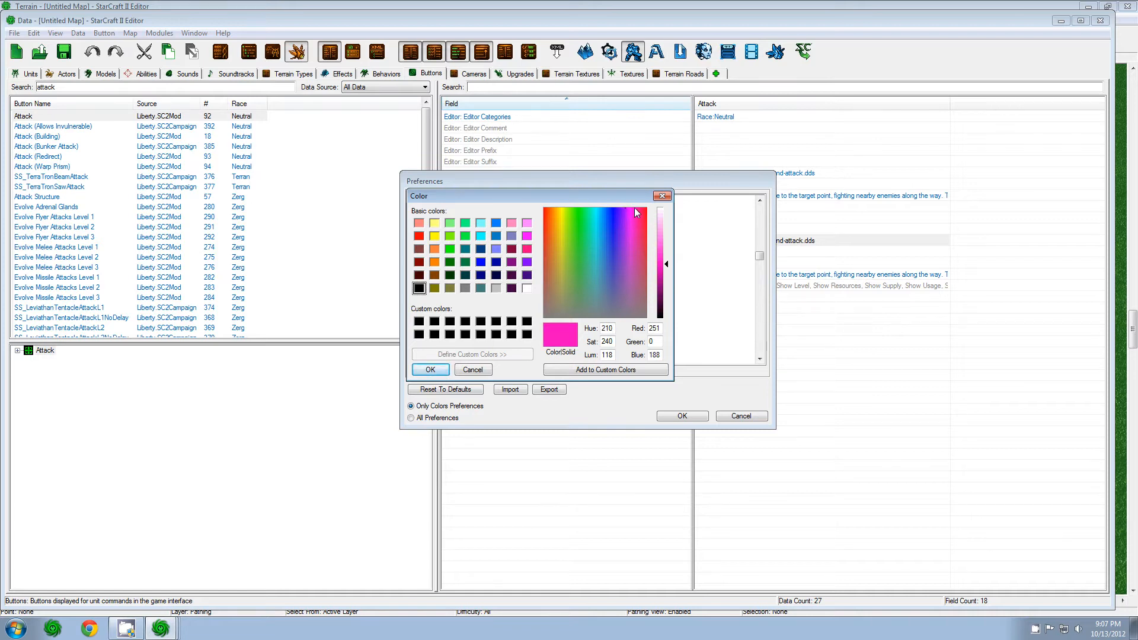
pyautogui.click(427, 370)
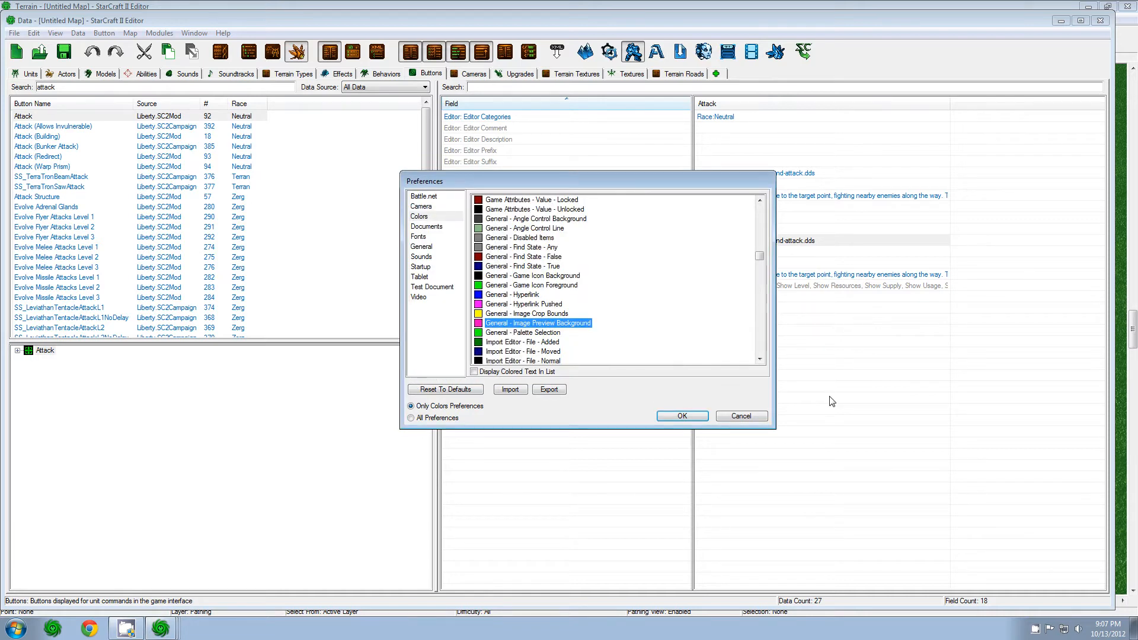
pyautogui.click(663, 416)
# - View the color choices for AI Editor - Attack Wave Definition (Time Not Included) and leave them unchanged
pyautogui.moveTo(758, 256); pyautogui.dragTo(760, 204)
pyautogui.click(551, 222)
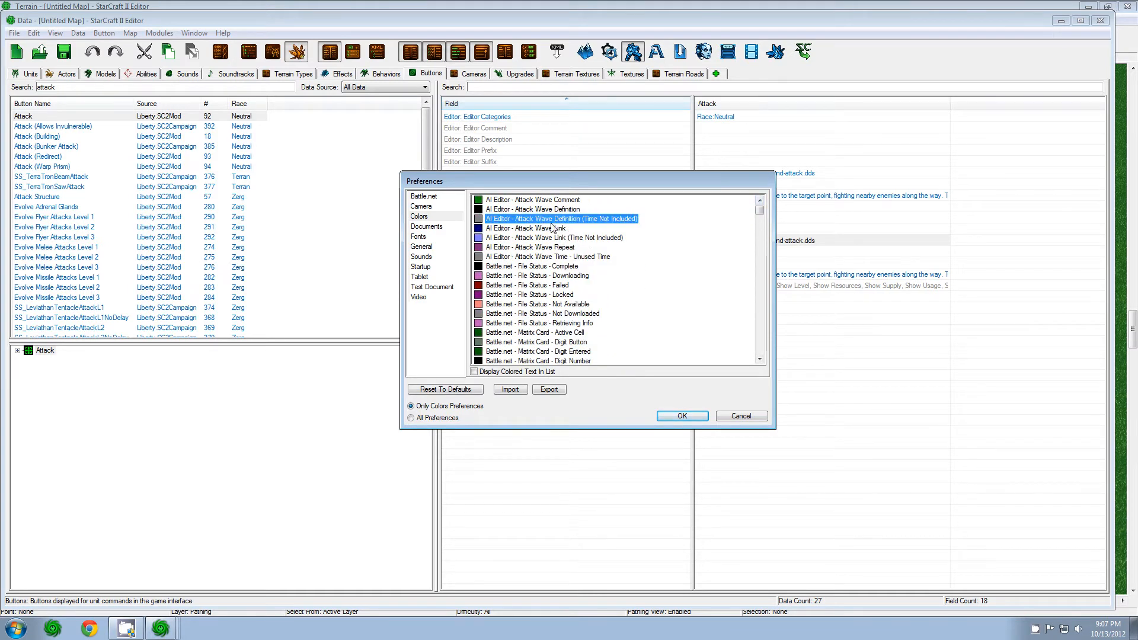
pyautogui.doubleClick(552, 223)
pyautogui.click(467, 370)
pyautogui.moveTo(555, 181); pyautogui.dragTo(527, 179)
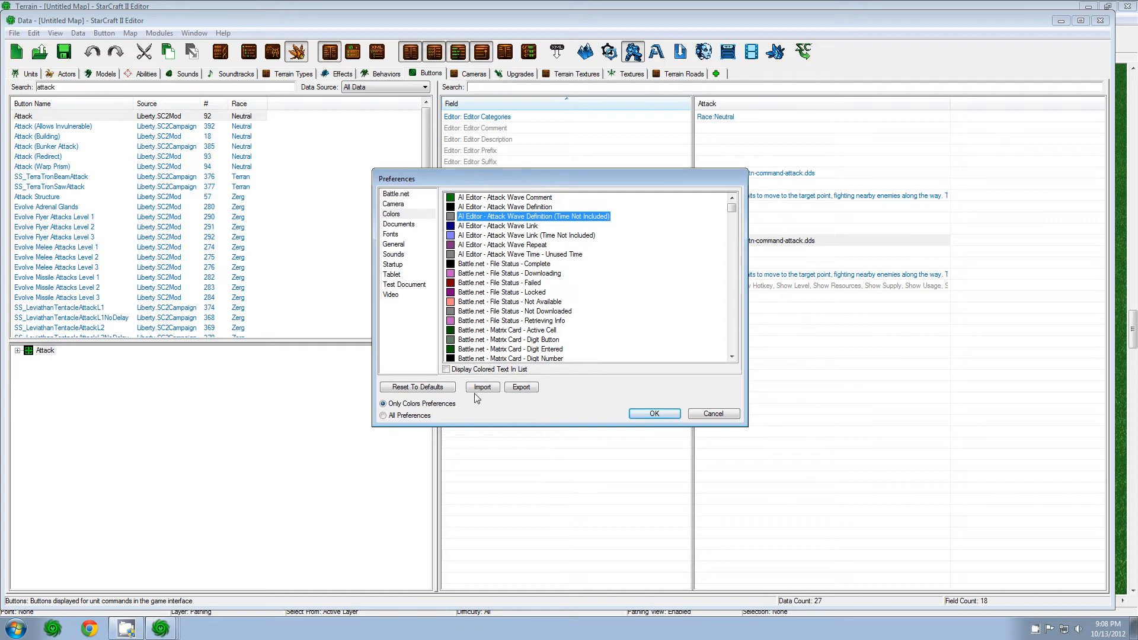
# - Turn on Display Colored Text In List, look through the colored entries, and turn the option off again
pyautogui.click(527, 264)
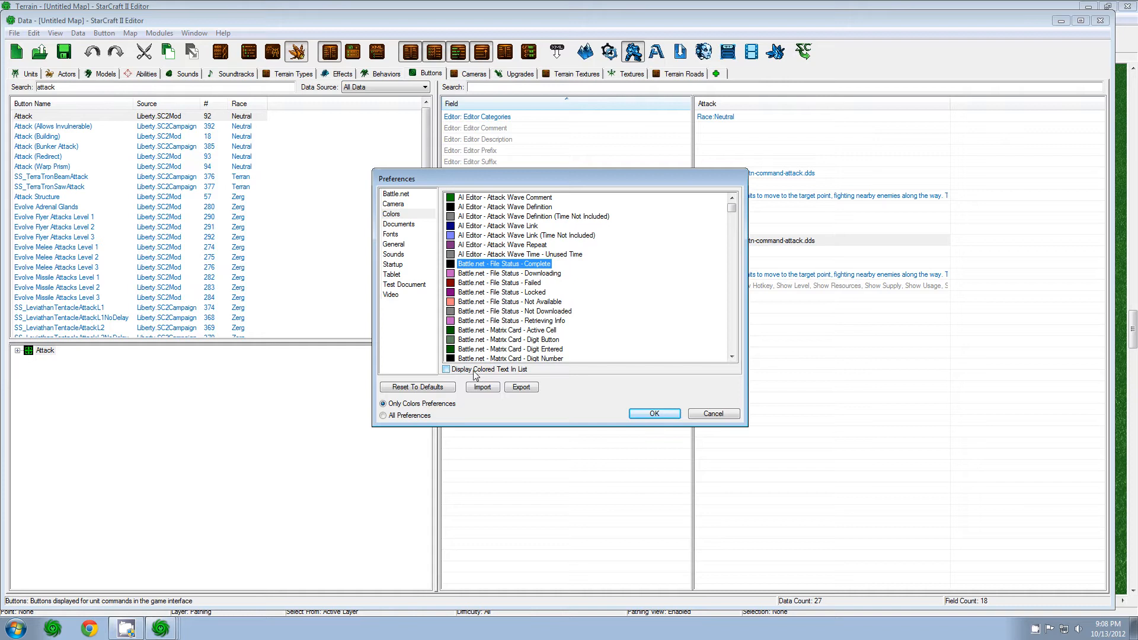
pyautogui.click(446, 370)
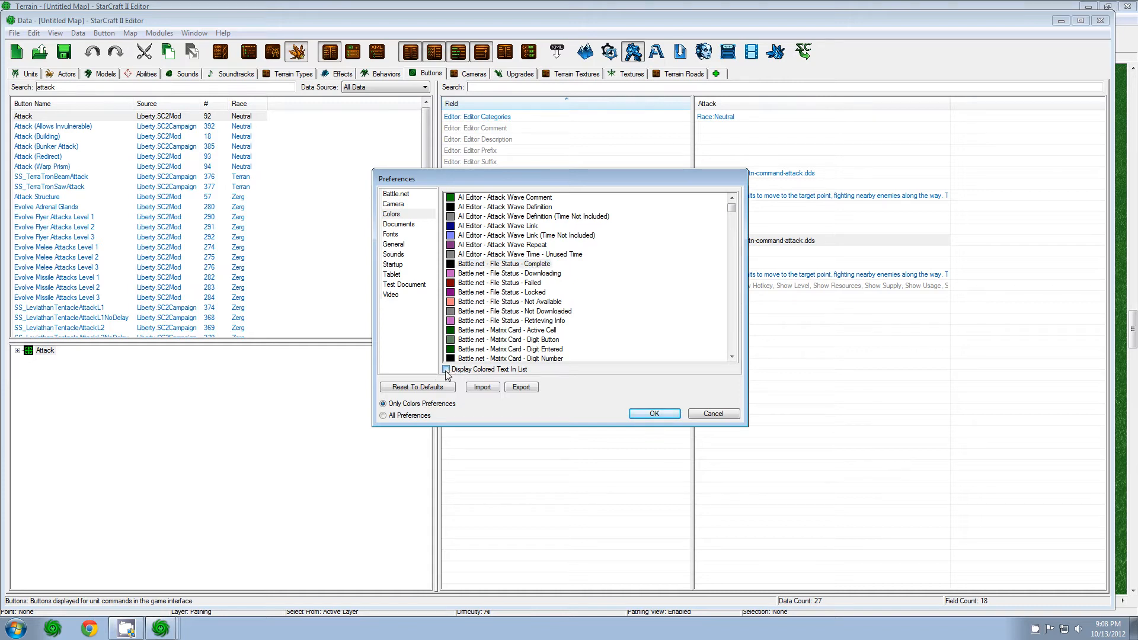
pyautogui.click(508, 273)
pyautogui.click(504, 312)
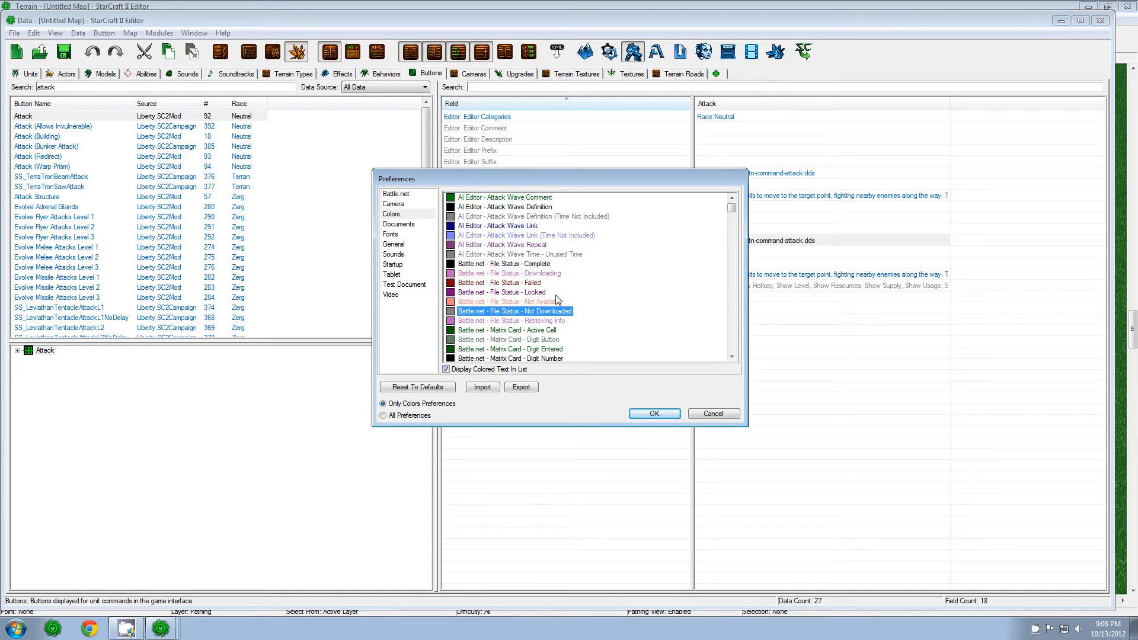
pyautogui.scroll(-4, 557, 296)
pyautogui.click(446, 369)
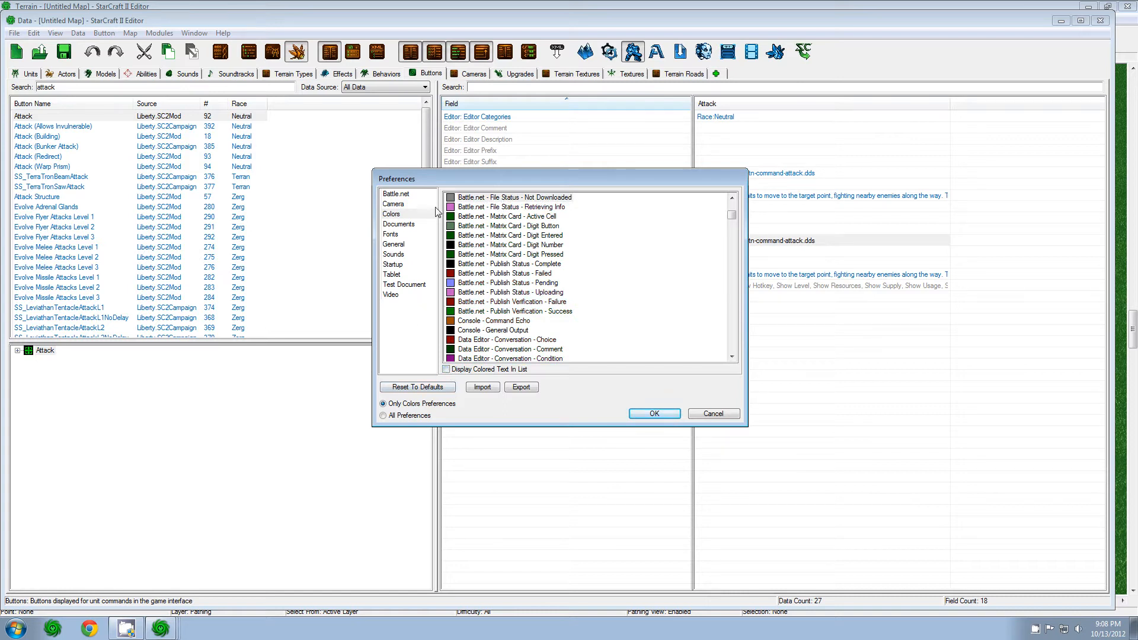
# - Examine the Documents preferences and toggle Automatically Save Documents on and off
pyautogui.click(409, 225)
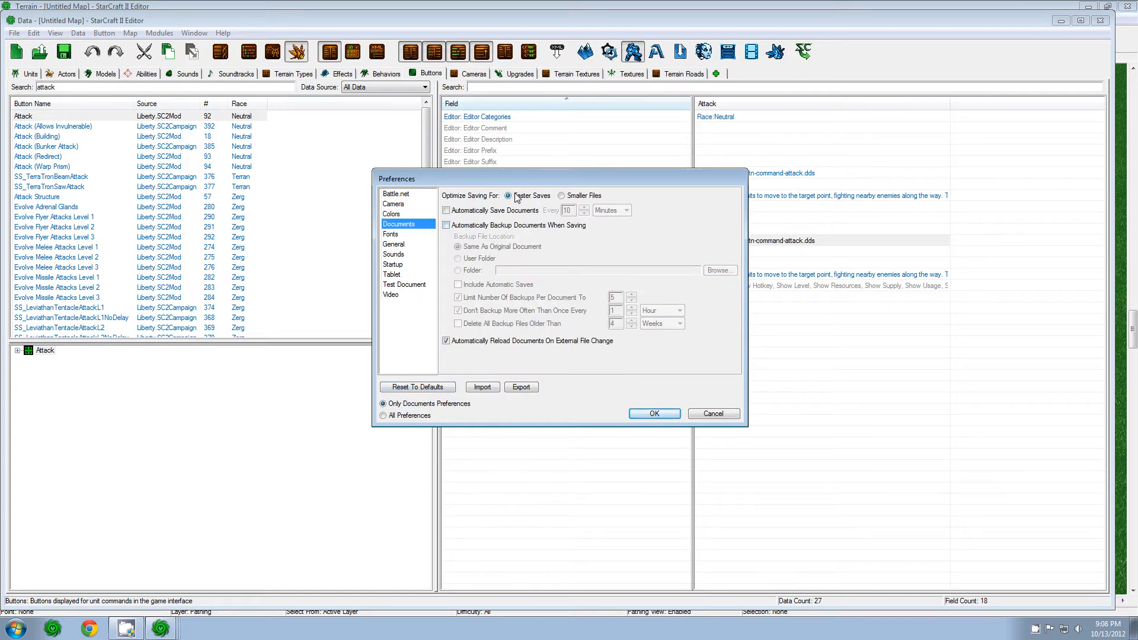
pyautogui.moveTo(555, 182); pyautogui.dragTo(567, 228)
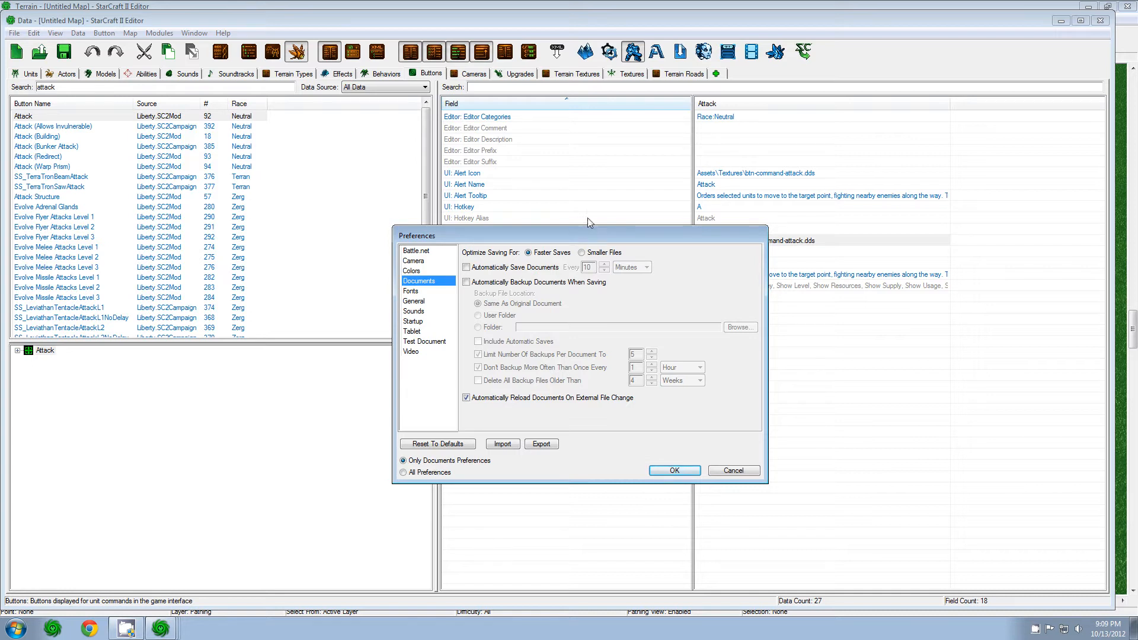
pyautogui.moveTo(574, 239); pyautogui.dragTo(599, 230)
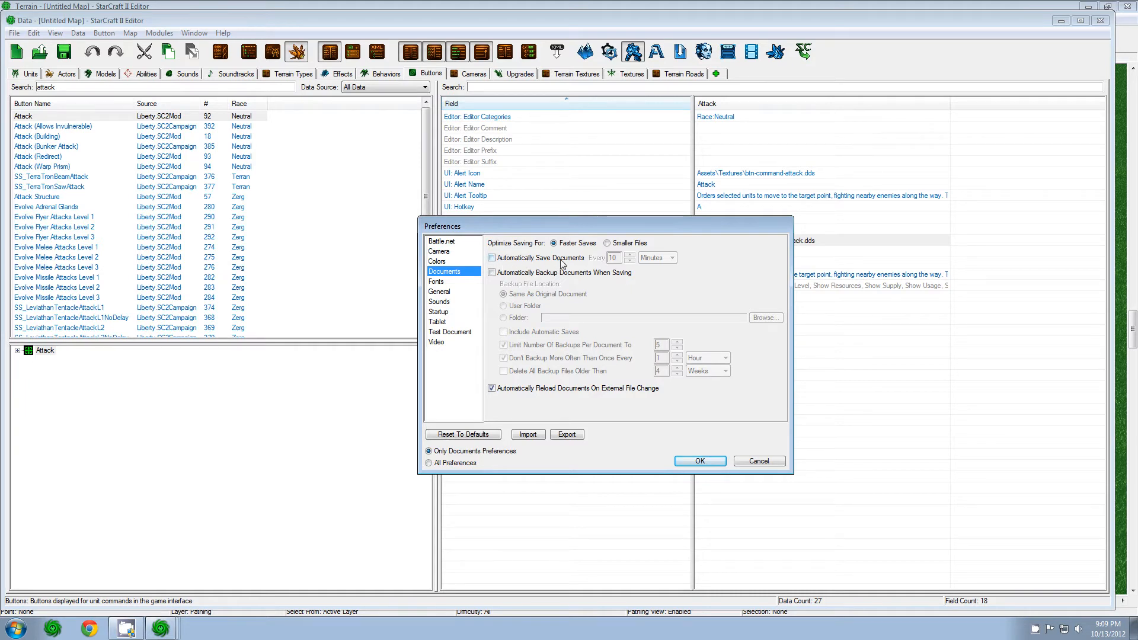
pyautogui.click(492, 258)
pyautogui.click(497, 259)
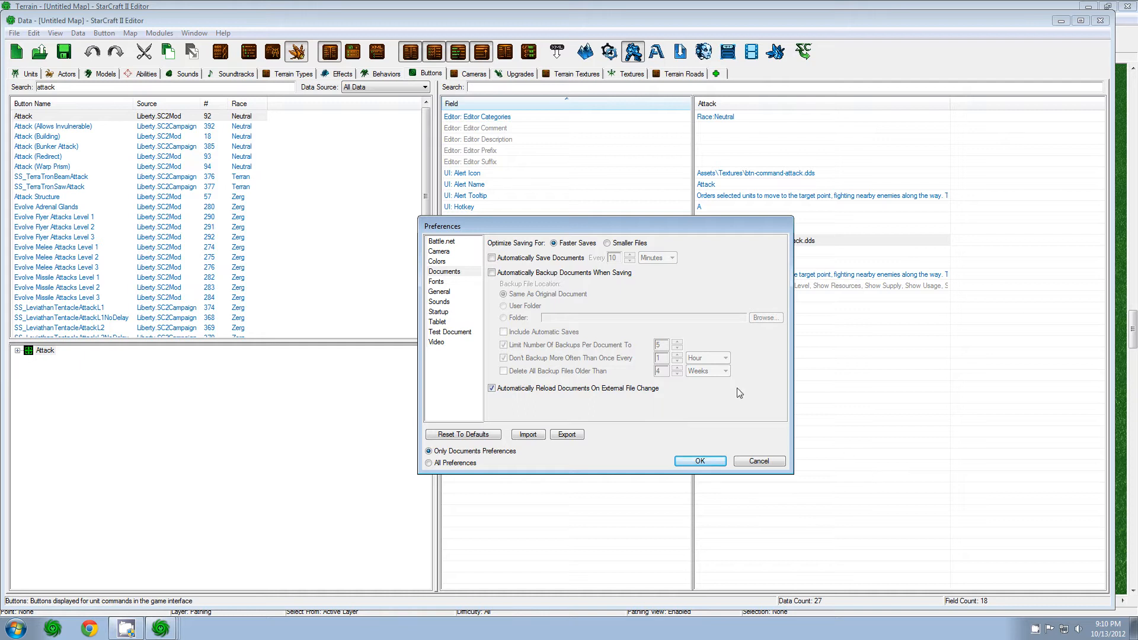
# - Turn on Automatically Save Documents to view the time units for its interval, and turn it off again
pyautogui.click(525, 262)
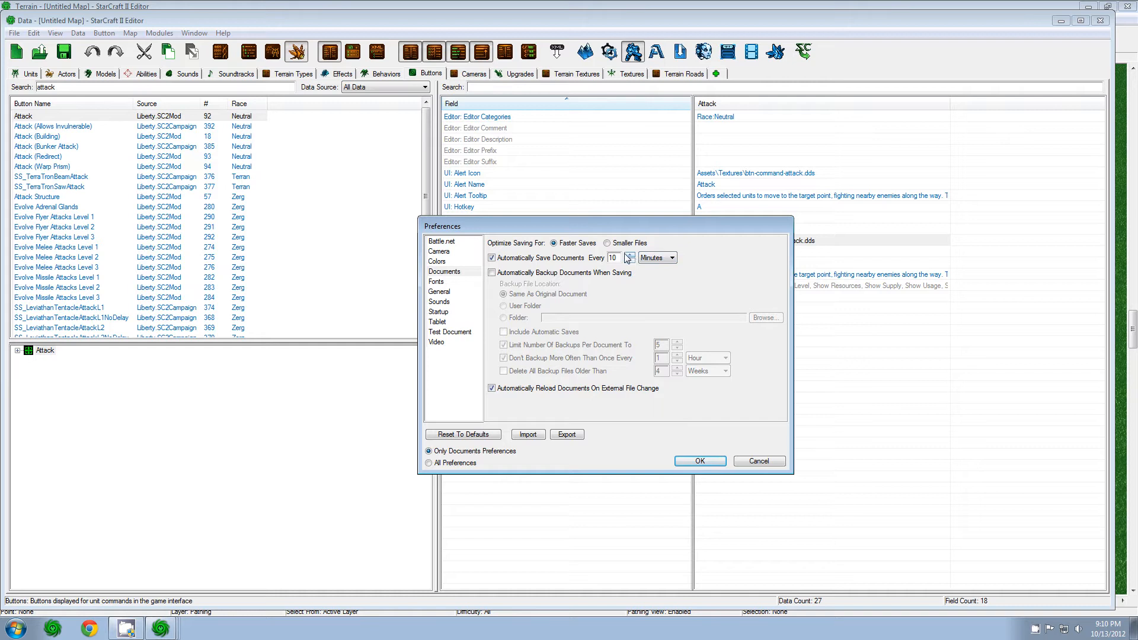
pyautogui.click(656, 259)
pyautogui.click(653, 268)
pyautogui.click(502, 260)
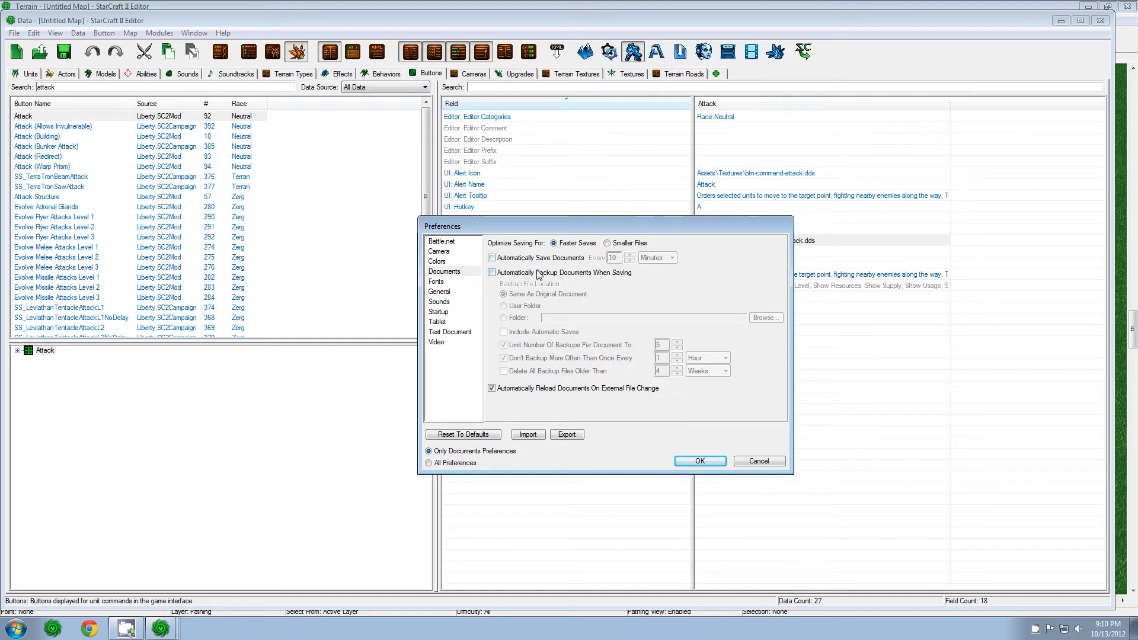
# - Enable Automatically Backup Documents When Saving, set the backup file location to Folder, and try adjusting the backup limit per document
pyautogui.click(578, 276)
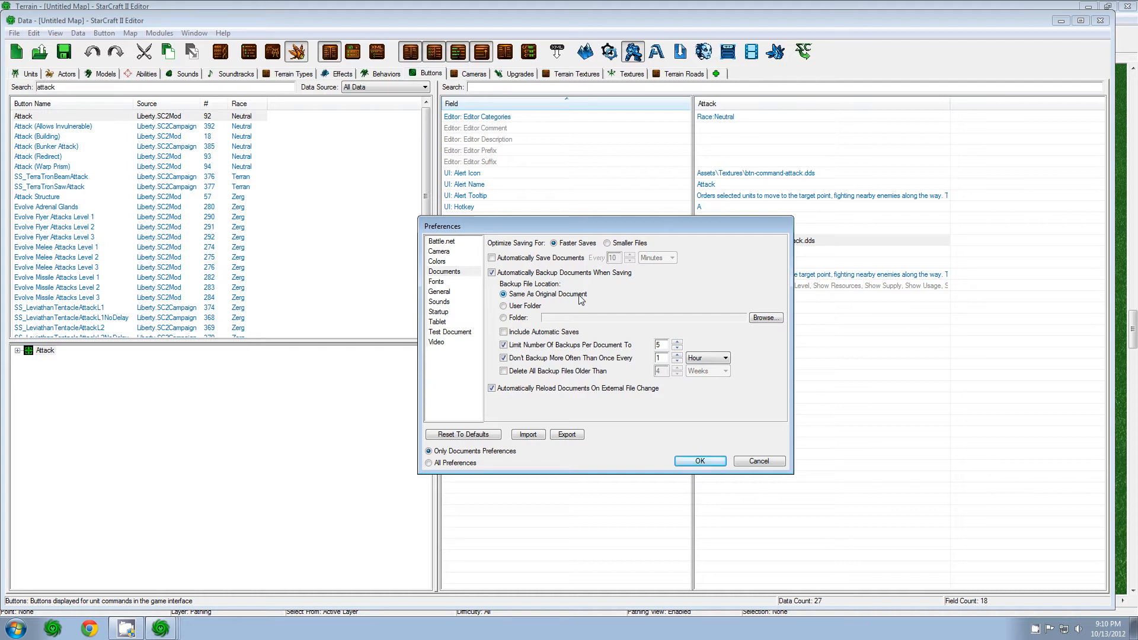
pyautogui.click(503, 307)
pyautogui.moveTo(506, 306)
pyautogui.click(515, 277)
pyautogui.click(507, 279)
pyautogui.click(516, 318)
pyautogui.click(677, 343)
pyautogui.click(678, 350)
# - Turn on Automatically Save Documents with an interval of 10 minutes
pyautogui.click(517, 261)
pyautogui.click(519, 262)
pyautogui.click(515, 259)
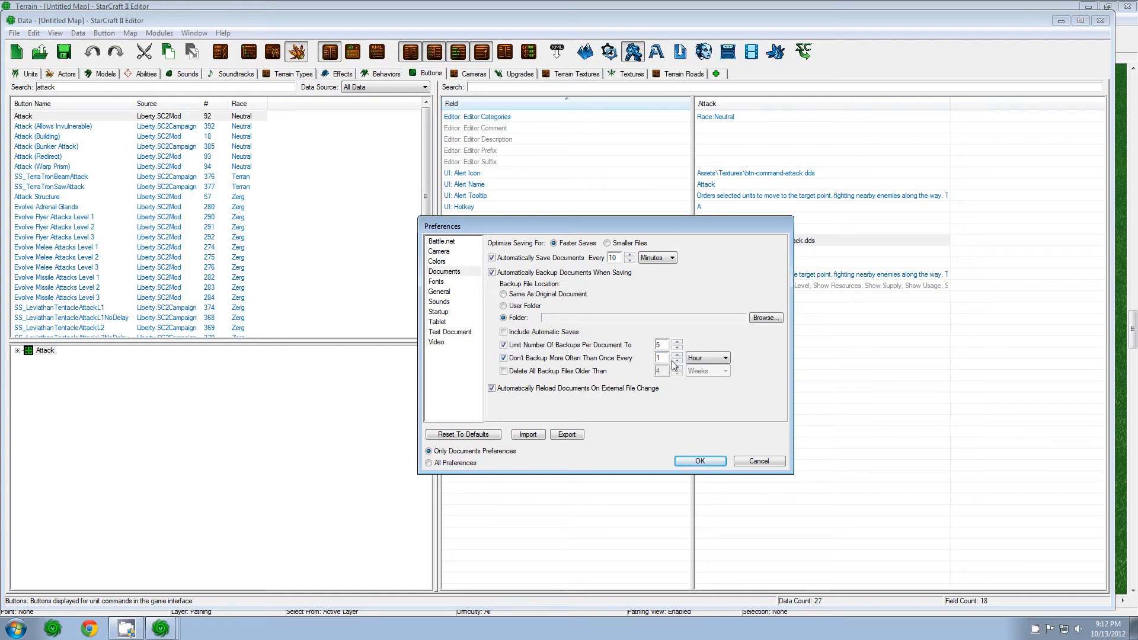
# - Enable Delete All Backup Files Older Than and view the time units for the backup frequency and deletion age
pyautogui.click(705, 358)
pyautogui.click(706, 363)
pyautogui.click(504, 372)
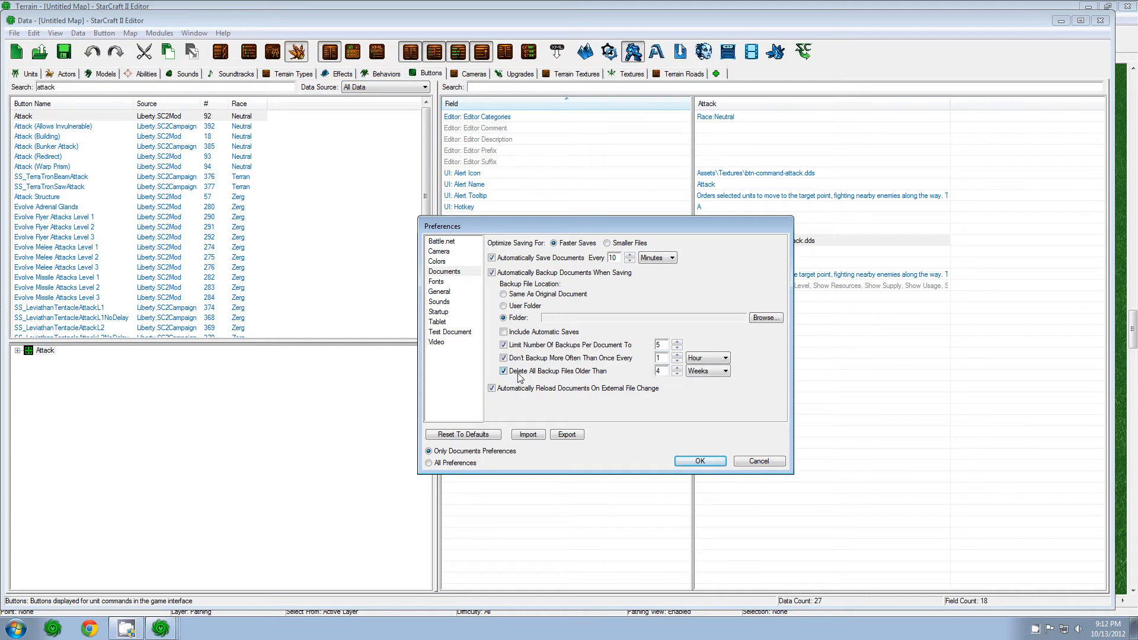
pyautogui.click(697, 373)
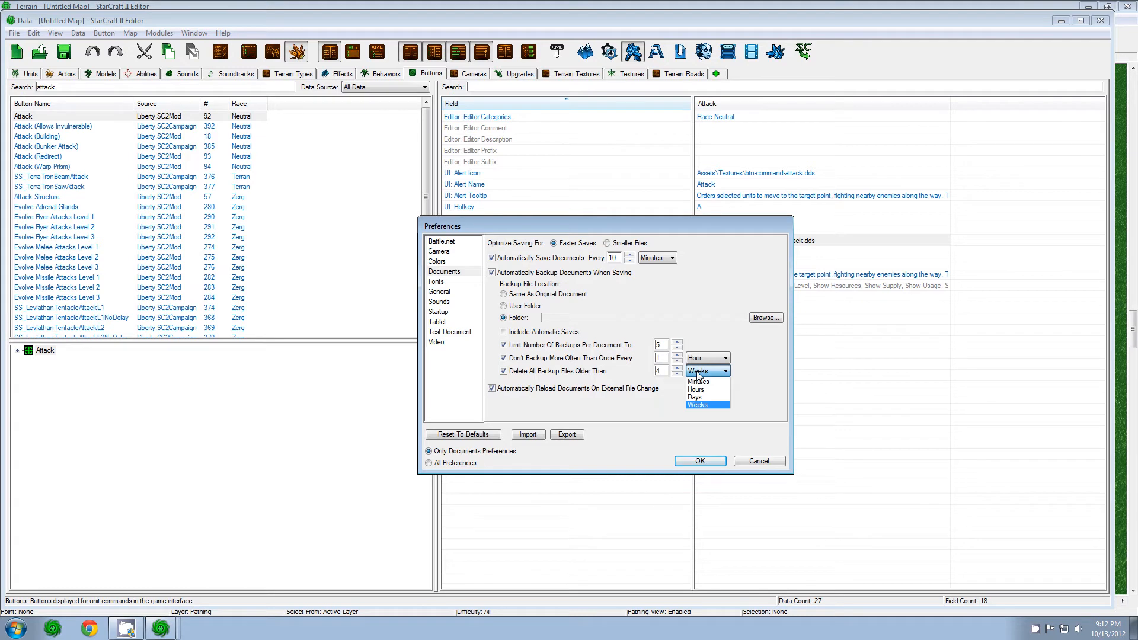
pyautogui.click(701, 374)
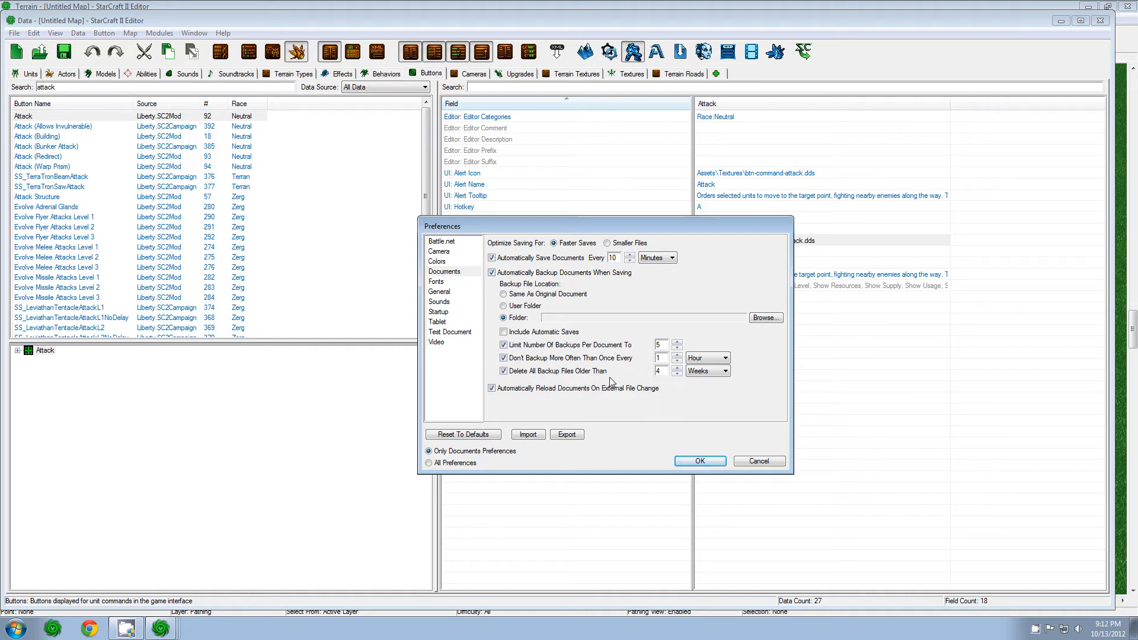
# - Try a limit of 500 backups per document, and set the limit back to 5
pyautogui.click(666, 348)
pyautogui.write('00')
pyautogui.click(717, 372)
pyautogui.click(720, 373)
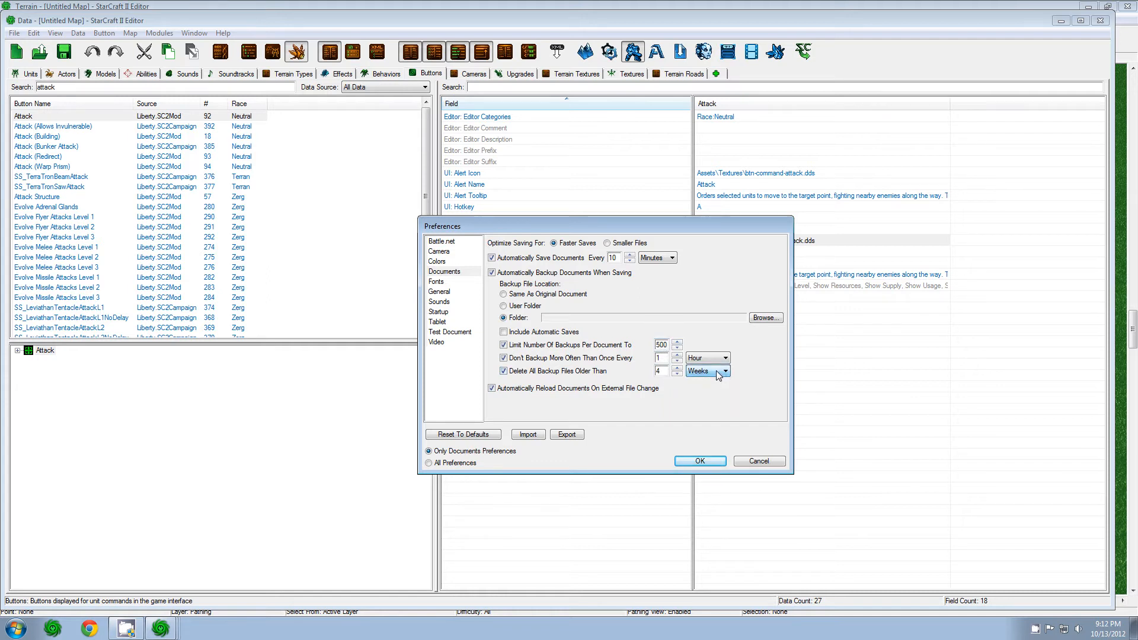
pyautogui.doubleClick(662, 345)
pyautogui.write('5')
# - Examine the Fonts preferences, select the Data Editor - Conversation - Text Edit entry, and cancel the preferences
pyautogui.click(446, 282)
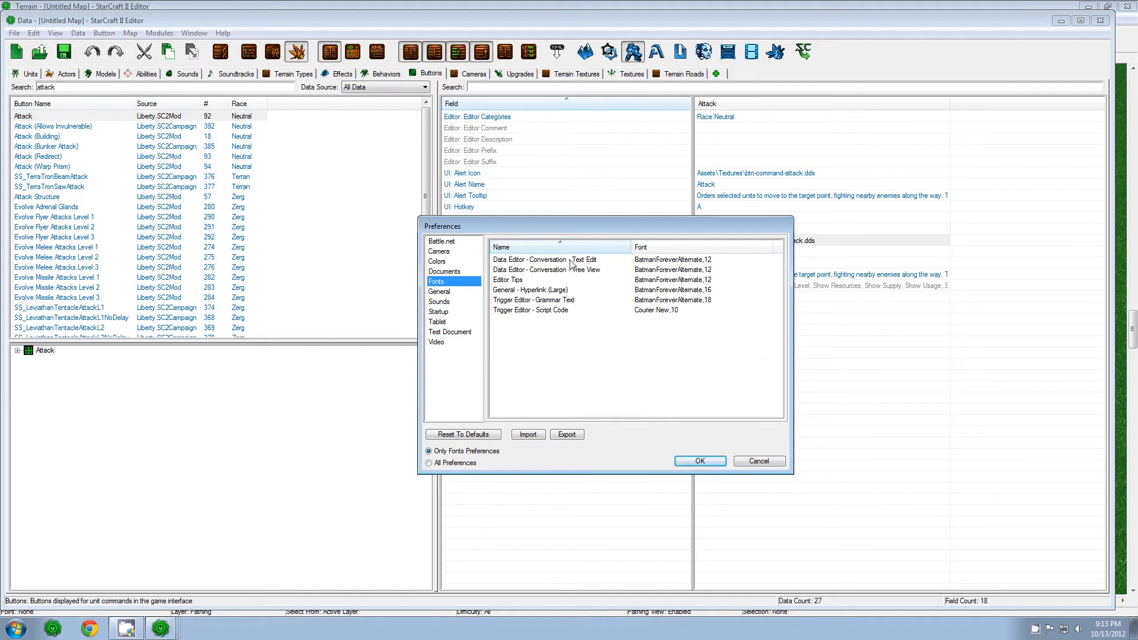
pyautogui.click(590, 260)
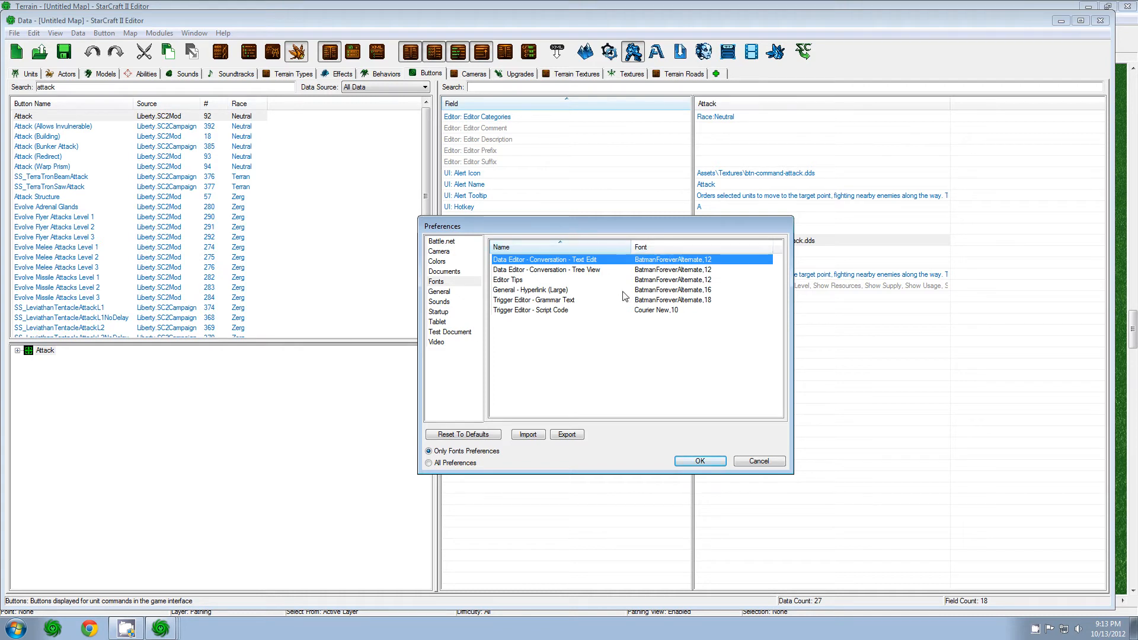
pyautogui.click(760, 465)
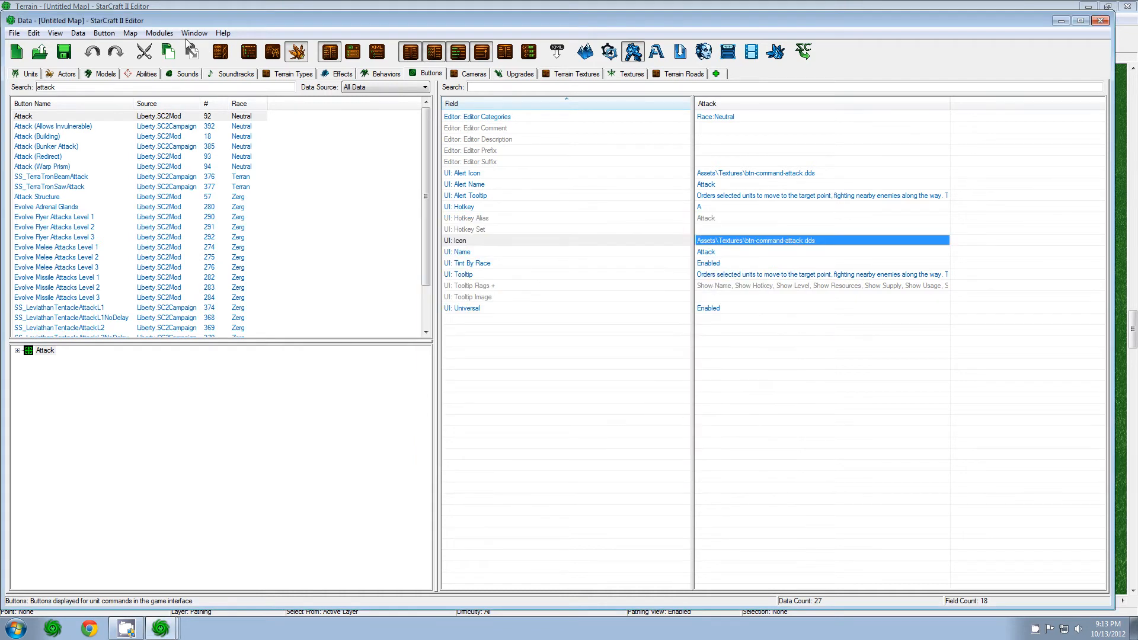
# - Show the map's triggers, select the Set default melee options for all players action, and enlarge the area showing its grammar text
pyautogui.press('F5')
pyautogui.click(121, 20)
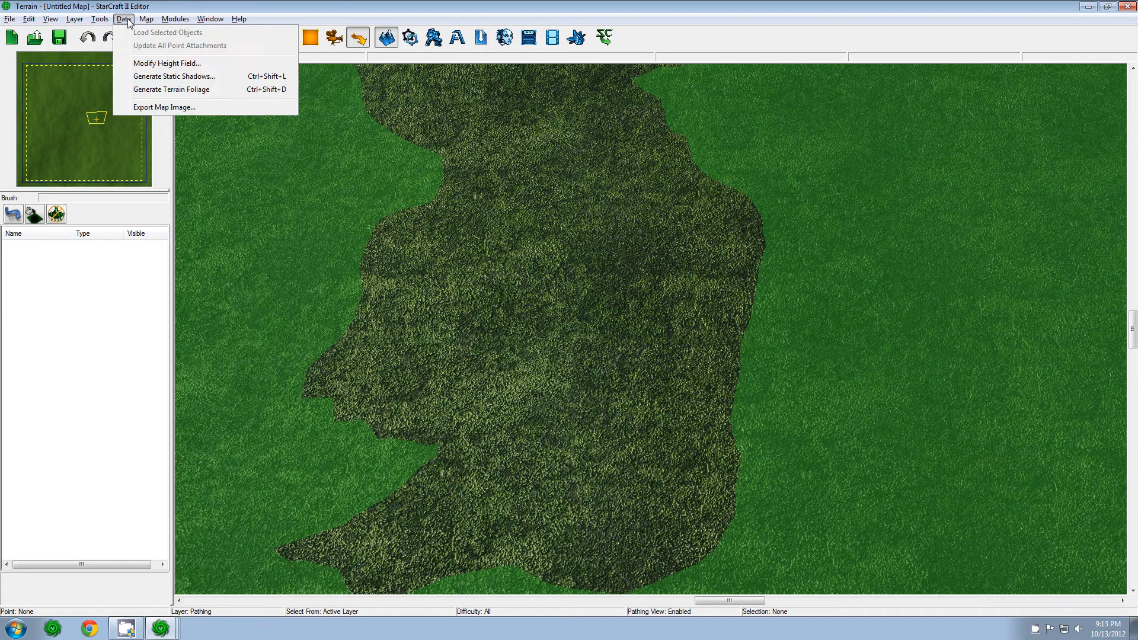
pyautogui.click(105, 22)
pyautogui.press('F6')
pyautogui.click(141, 265)
pyautogui.click(498, 156)
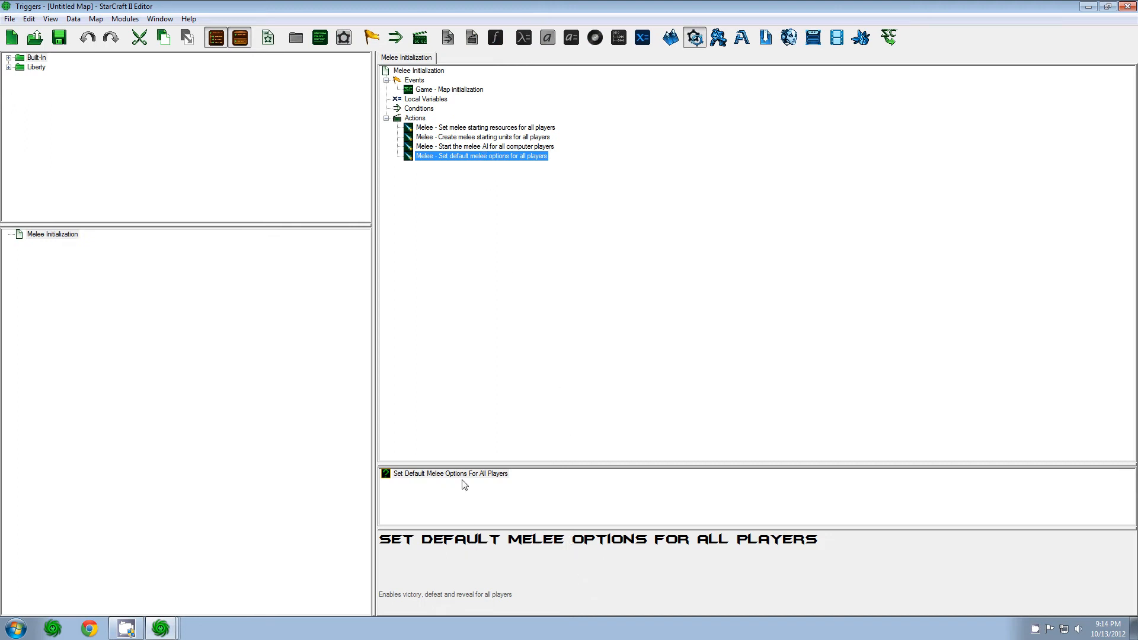
pyautogui.moveTo(462, 467); pyautogui.dragTo(477, 321)
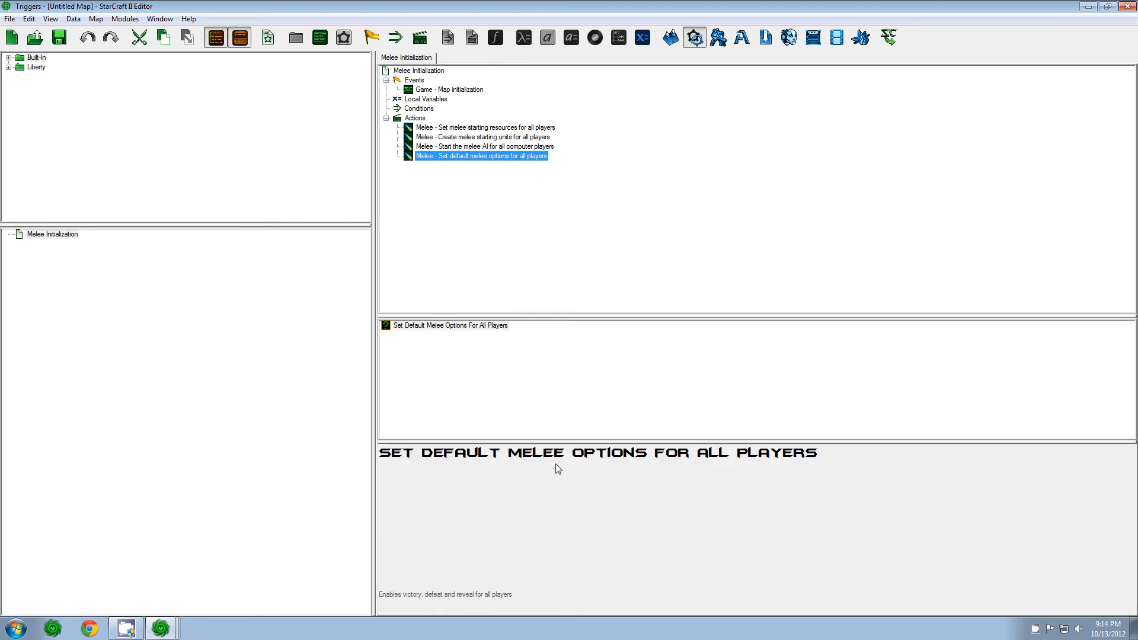
# - Check the Trigger Editor - Grammar Text entry in the Fonts preferences against the displayed action text, and cancel the preferences
pyautogui.click(9, 19)
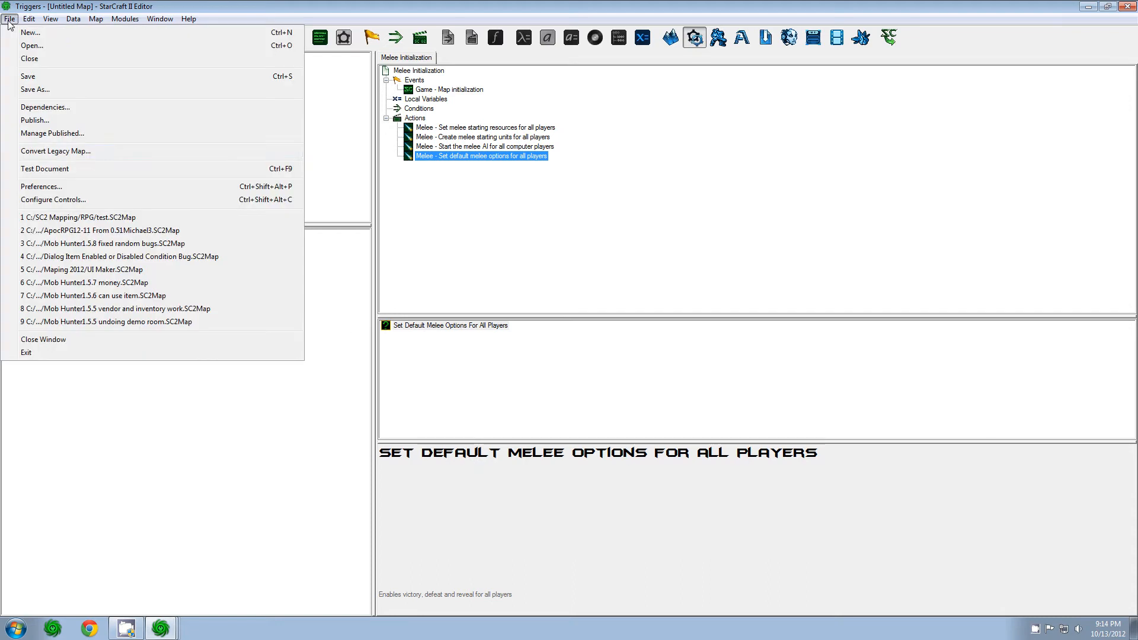
pyautogui.click(41, 187)
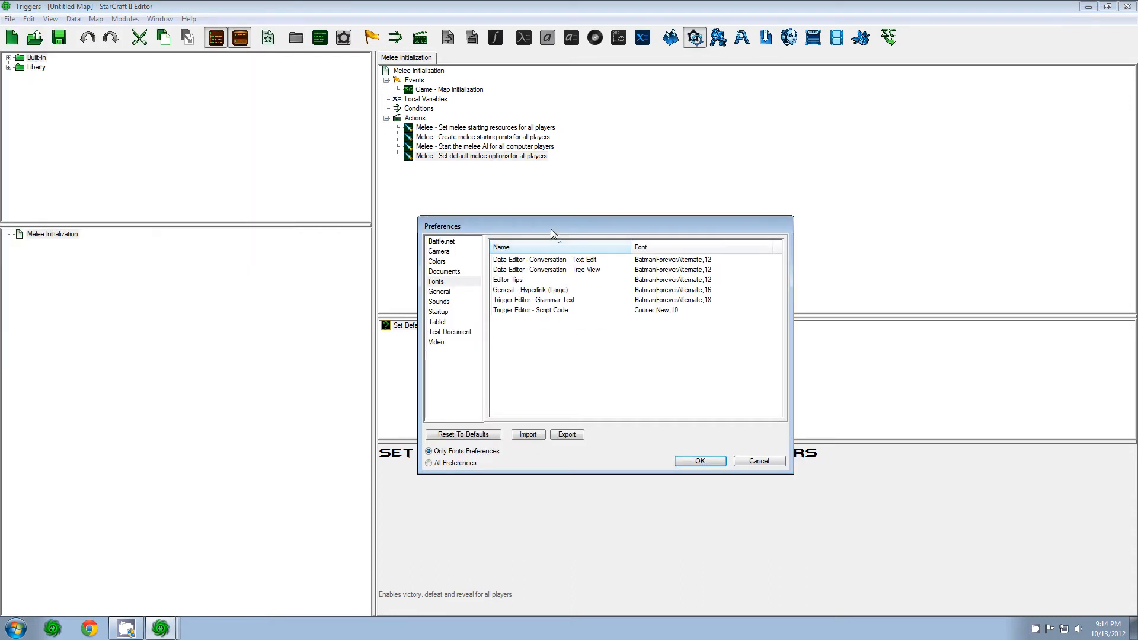
pyautogui.moveTo(544, 235); pyautogui.dragTo(278, 67)
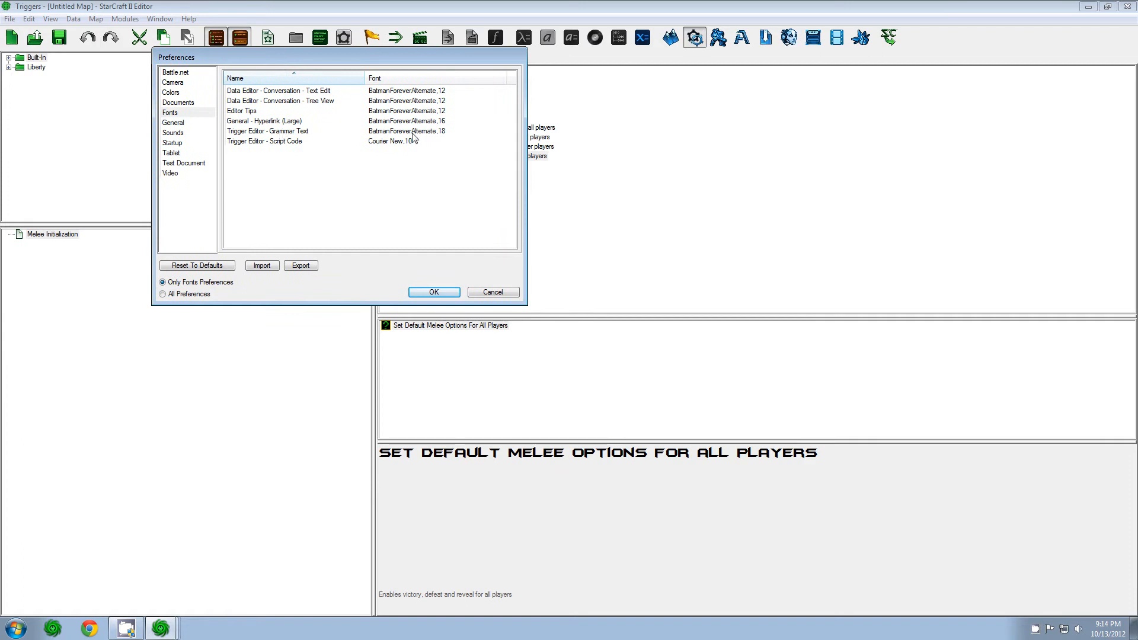
pyautogui.click(431, 132)
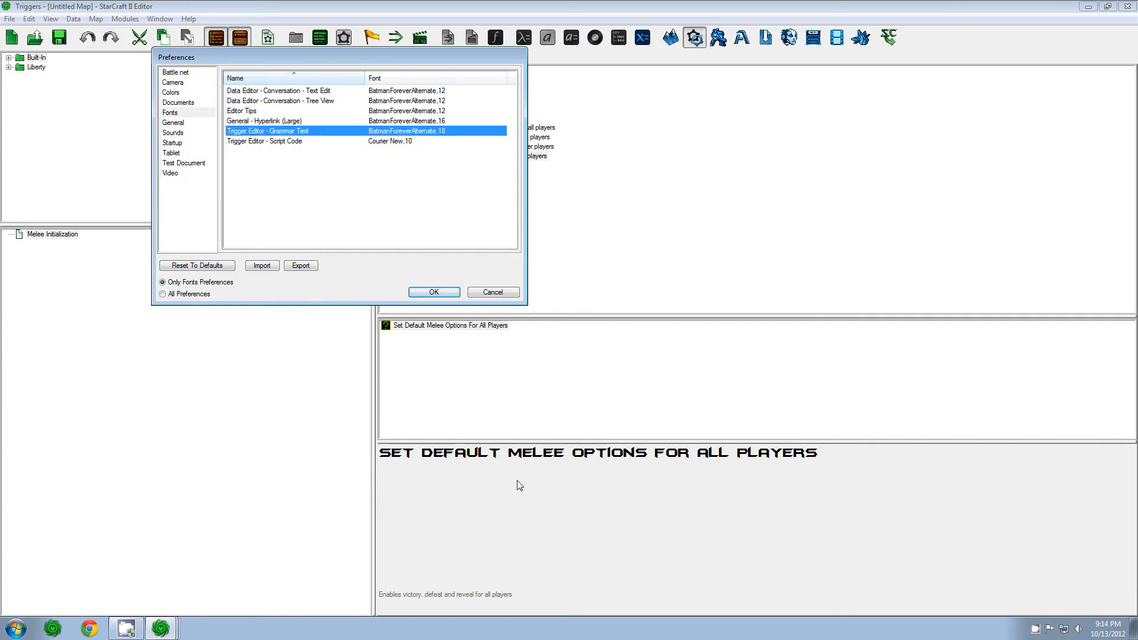
pyautogui.click(512, 298)
# - View the map's generated trigger script, and return to the Triggers window
pyautogui.press('alt')
pyautogui.click(168, 4)
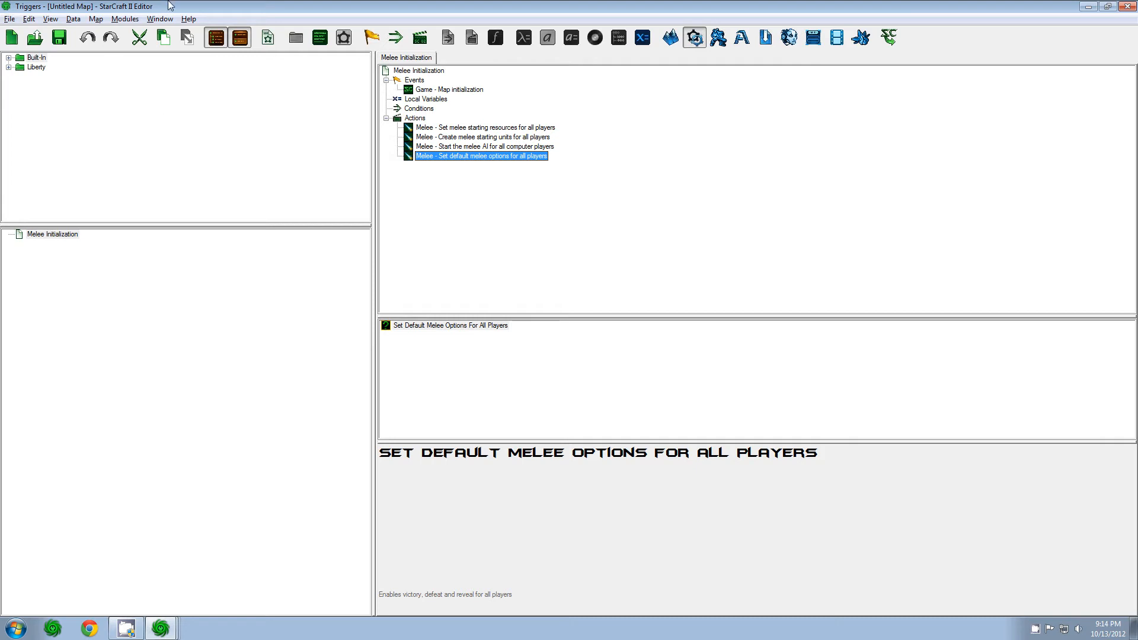
pyautogui.click(124, 19)
pyautogui.moveTo(69, 23)
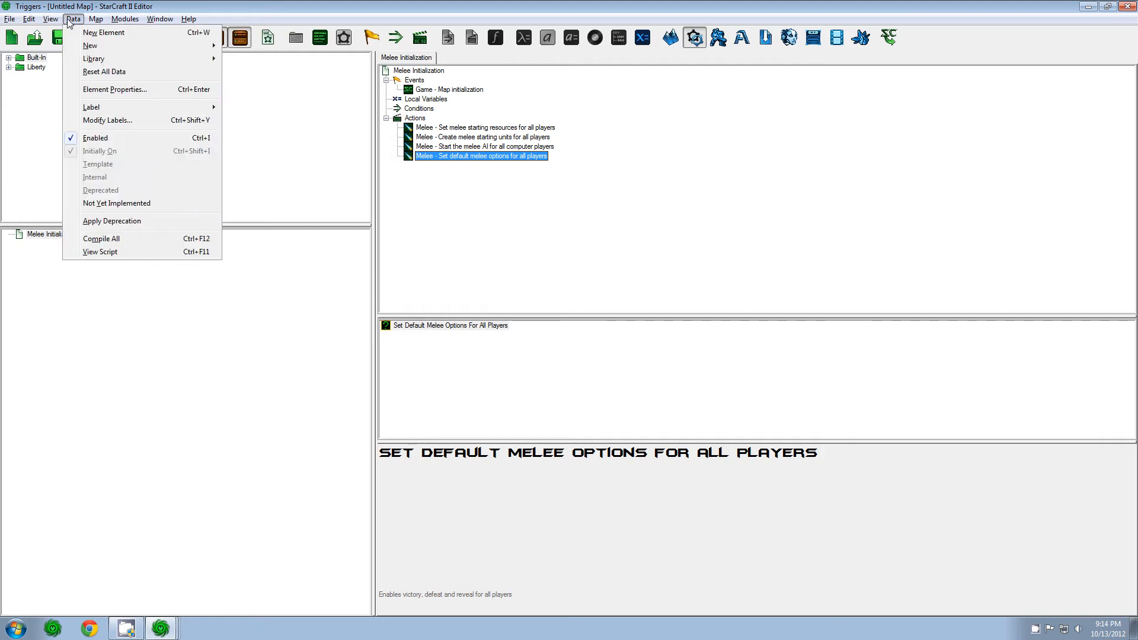
pyautogui.click(101, 252)
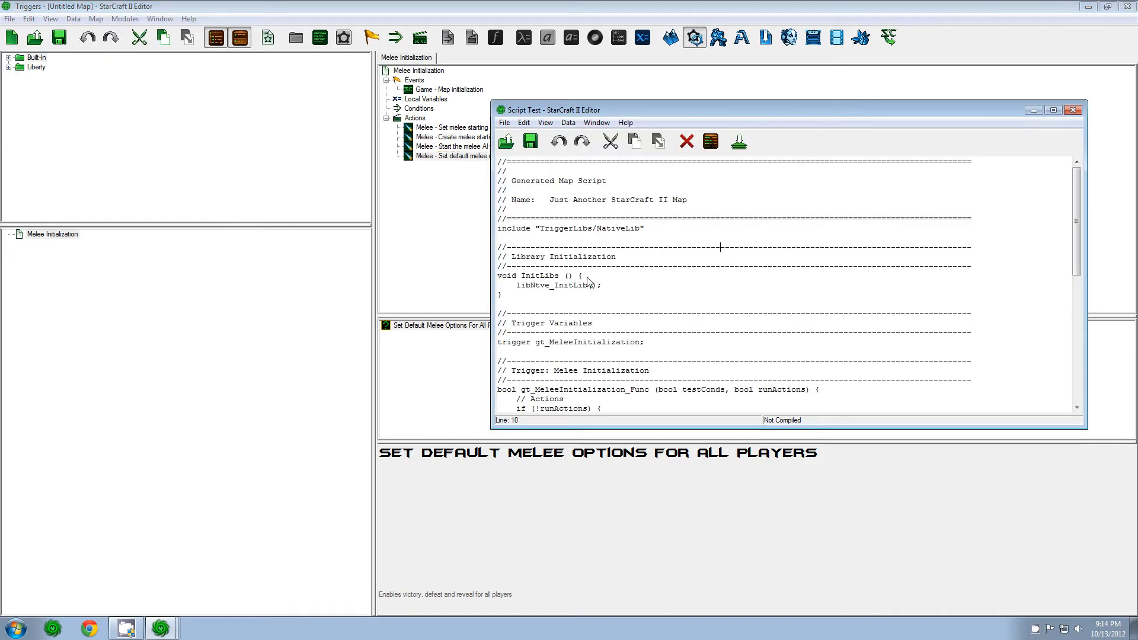
pyautogui.hotkey('alt', 'Tab')
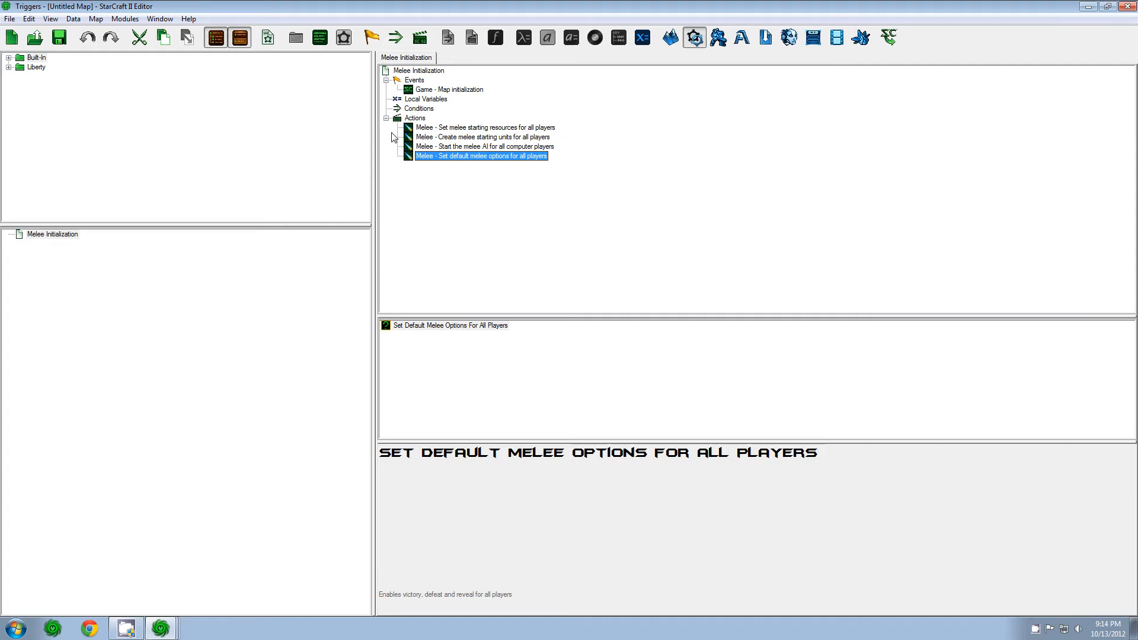
pyautogui.hotkey('alt', 'Tab')
pyautogui.hotkey('alt', 'Tab')
pyautogui.hotkey('alt', 'Tab')
pyautogui.hotkey('alt', 'Tab')
pyautogui.hotkey('alt', 'Tab')
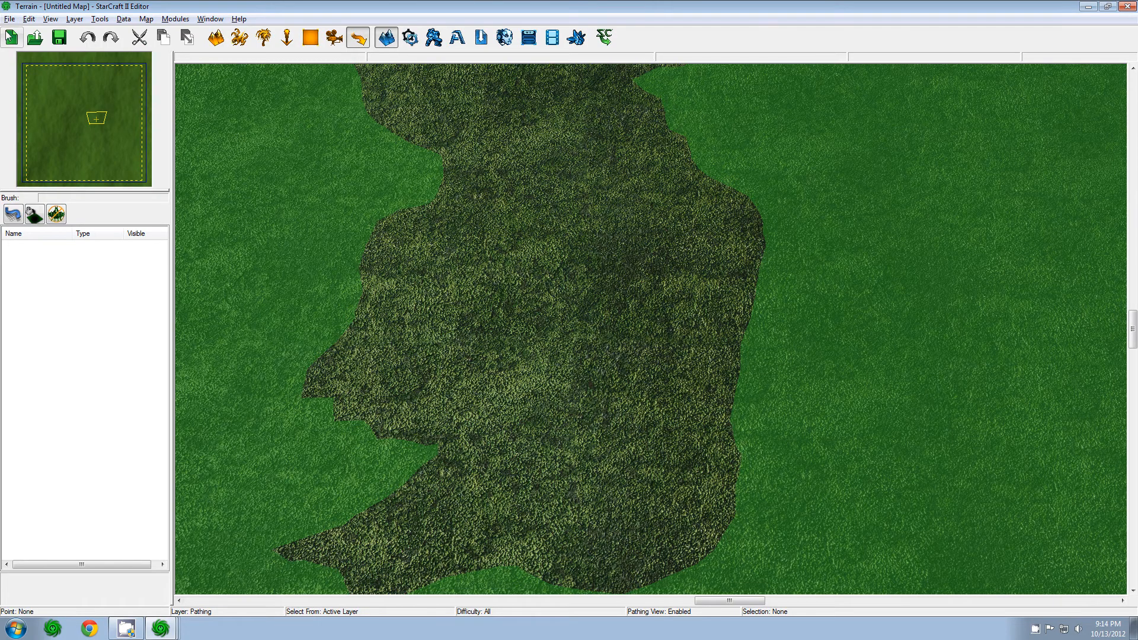
pyautogui.hotkey('alt', 'Tab')
# - Set the Trigger Editor - Script Code font to GungsuhChe, size 10, and apply the preferences
pyautogui.click(9, 18)
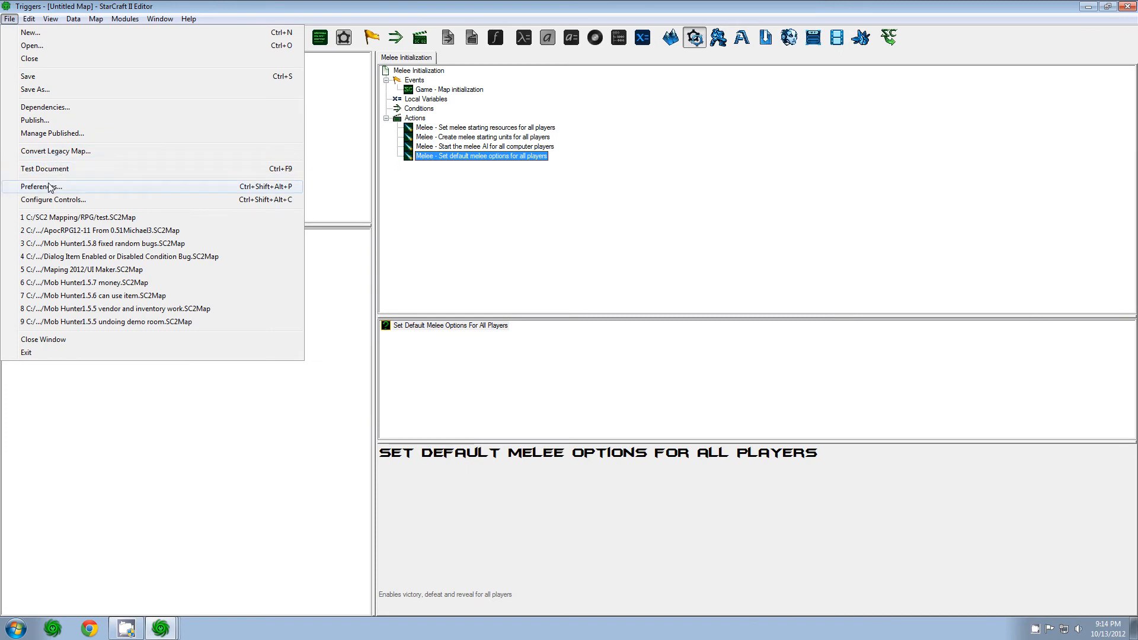
pyautogui.click(50, 187)
pyautogui.doubleClick(350, 142)
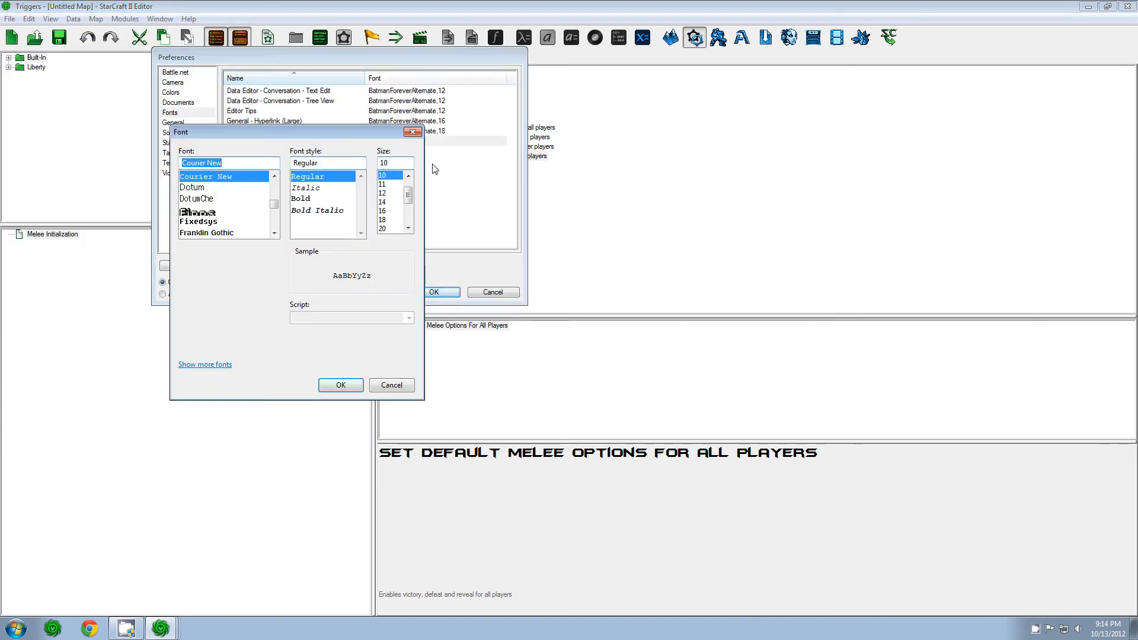
pyautogui.moveTo(293, 134); pyautogui.dragTo(699, 148)
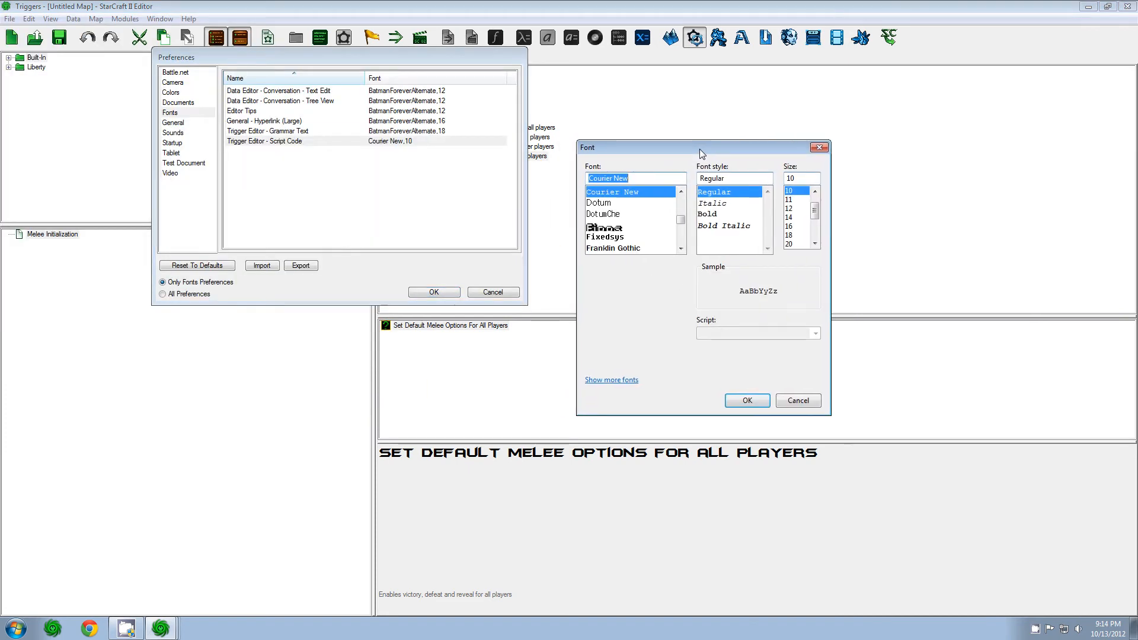
pyautogui.click(681, 247)
pyautogui.click(681, 247)
pyautogui.click(681, 247)
pyautogui.click(681, 248)
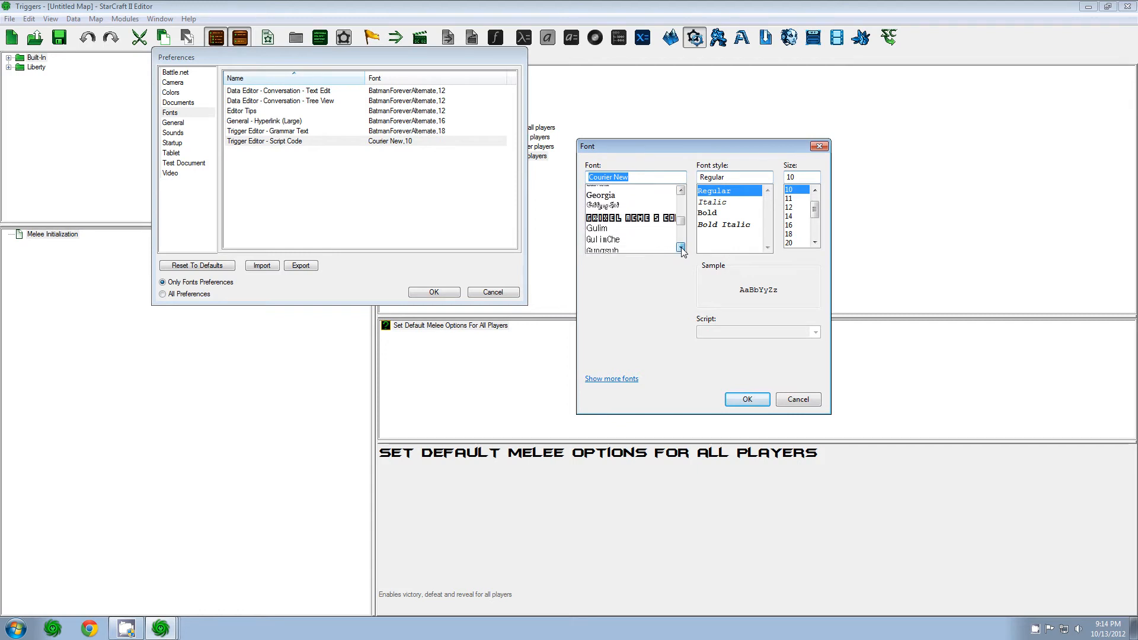
pyautogui.click(681, 247)
pyautogui.click(633, 247)
pyautogui.click(748, 401)
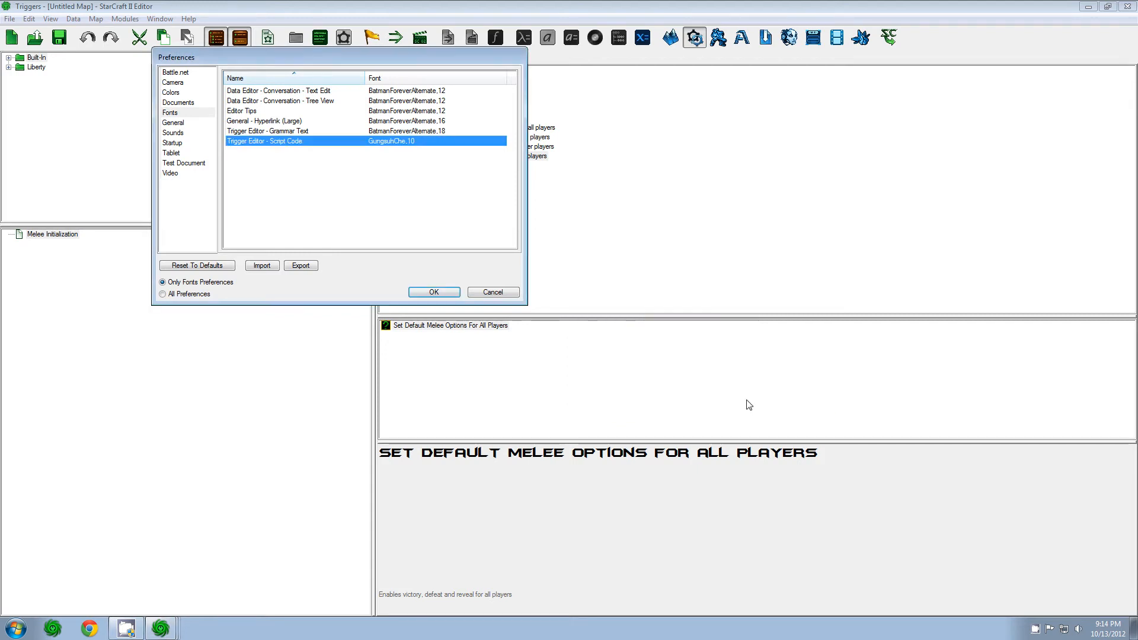
pyautogui.click(424, 291)
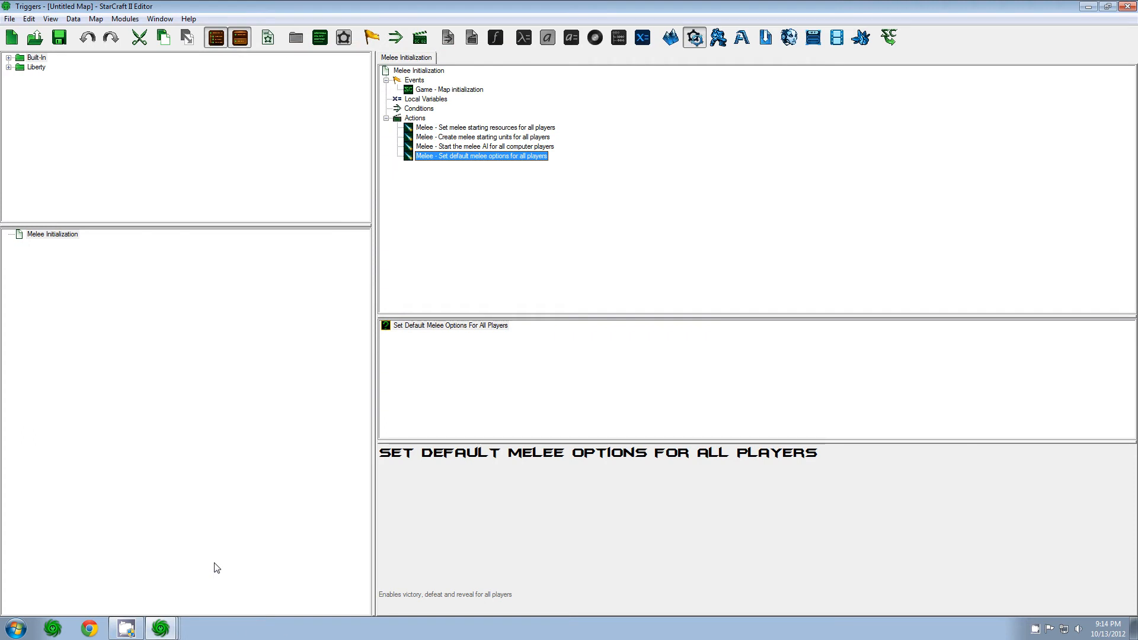
# - Bring the script window back and make it taller to inspect the code in the new font
pyautogui.hotkey('alt', 'Tab')
pyautogui.press('Tab')
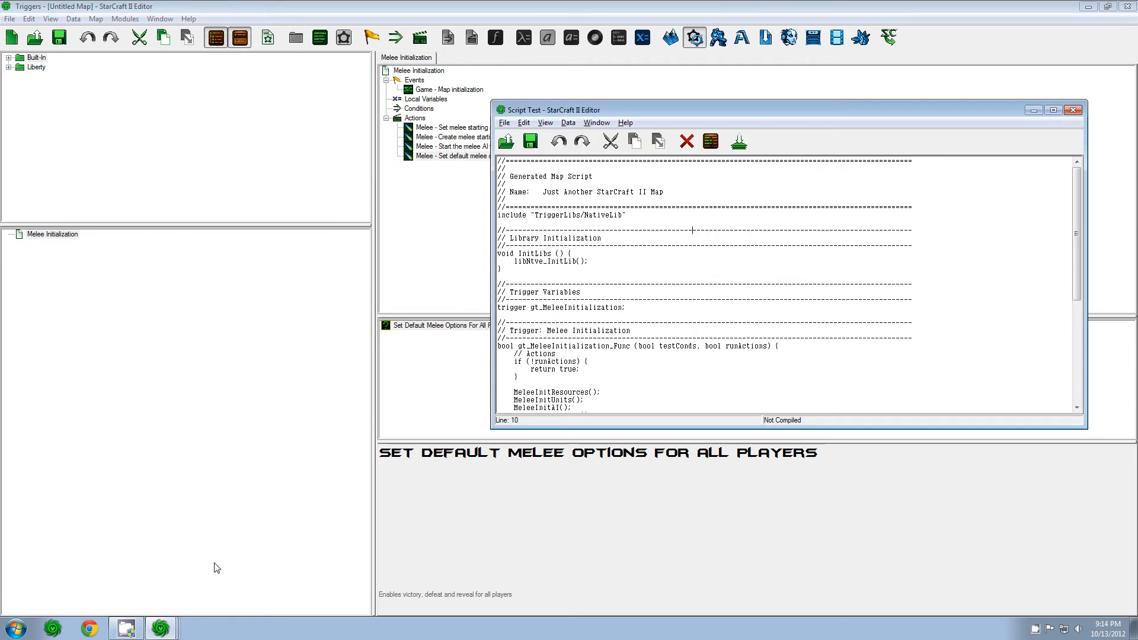
pyautogui.moveTo(705, 429); pyautogui.dragTo(706, 553)
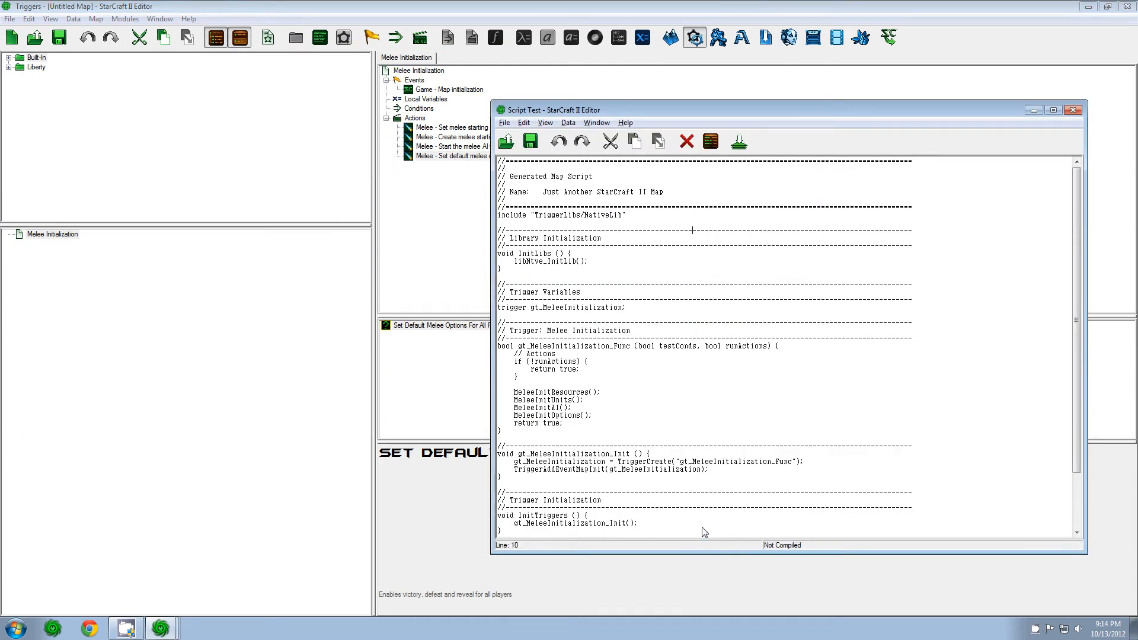
# - Examine the Conversation, Editor Tips and General - Hyperlink (Large) entries in the Fonts preferences
pyautogui.click(9, 19)
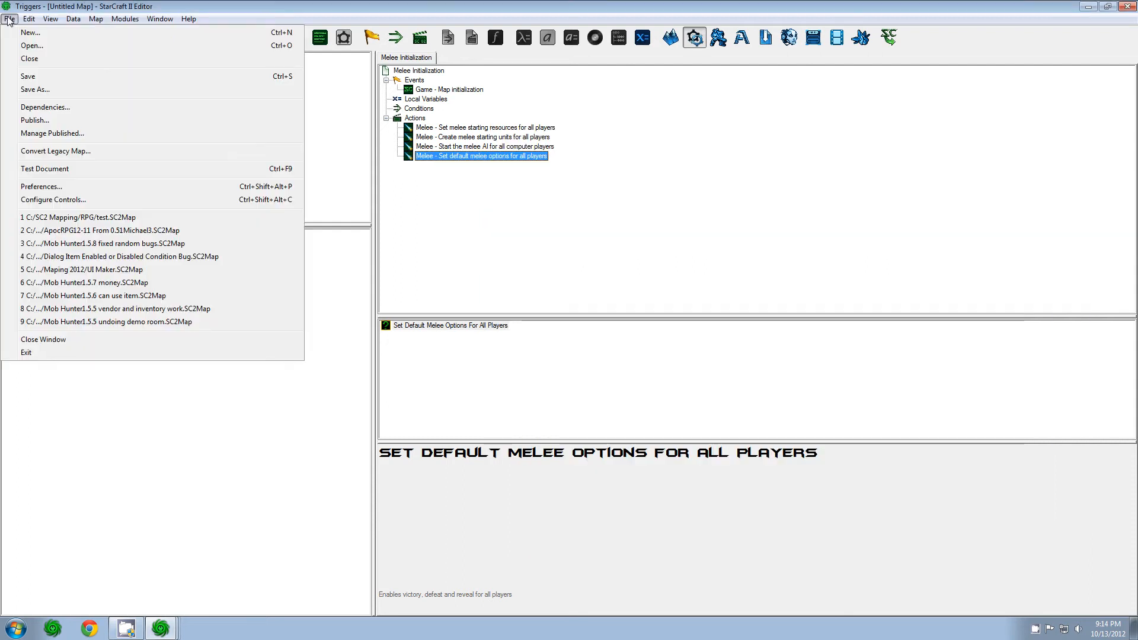
pyautogui.click(66, 188)
pyautogui.click(295, 91)
pyautogui.click(310, 102)
pyautogui.press('Up')
pyautogui.press('Down')
pyautogui.press('Up')
pyautogui.press('Down')
pyautogui.press('Down')
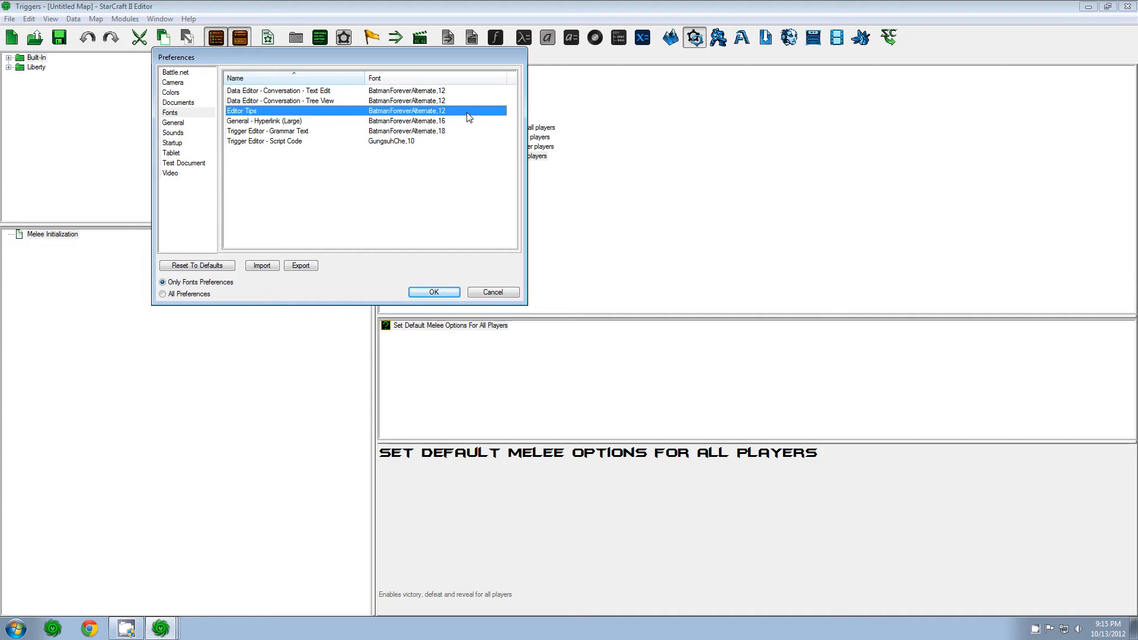
pyautogui.press('Down')
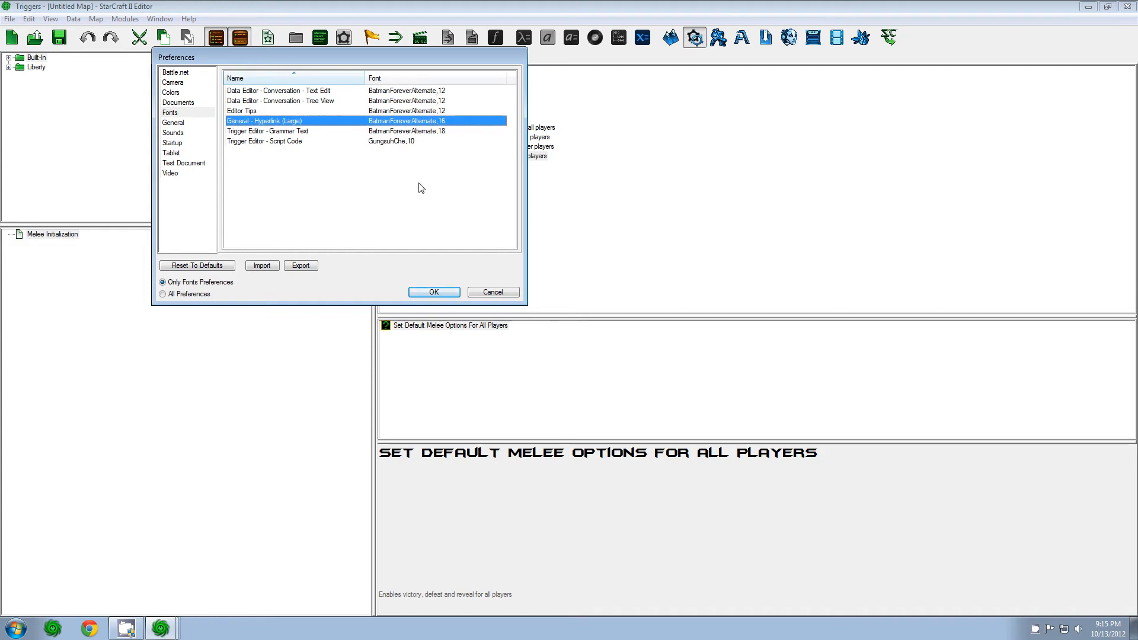
# - Set the General - Hyperlink (Large) font to Blackoak Std, and apply the preferences
pyautogui.doubleClick(344, 123)
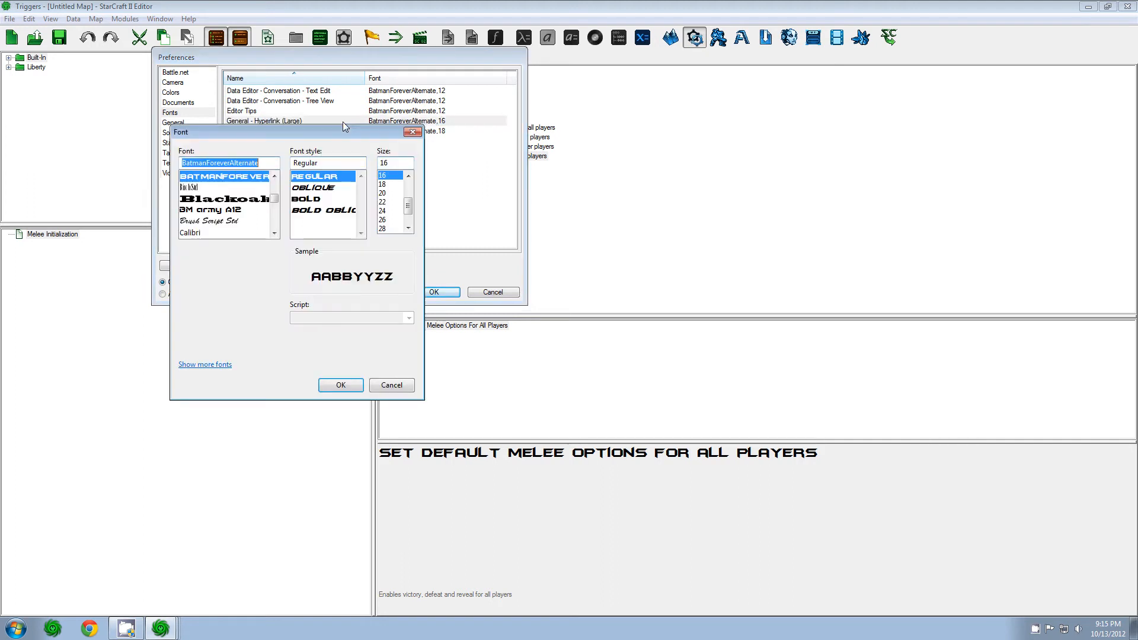
pyautogui.click(225, 199)
pyautogui.click(341, 385)
pyautogui.click(432, 291)
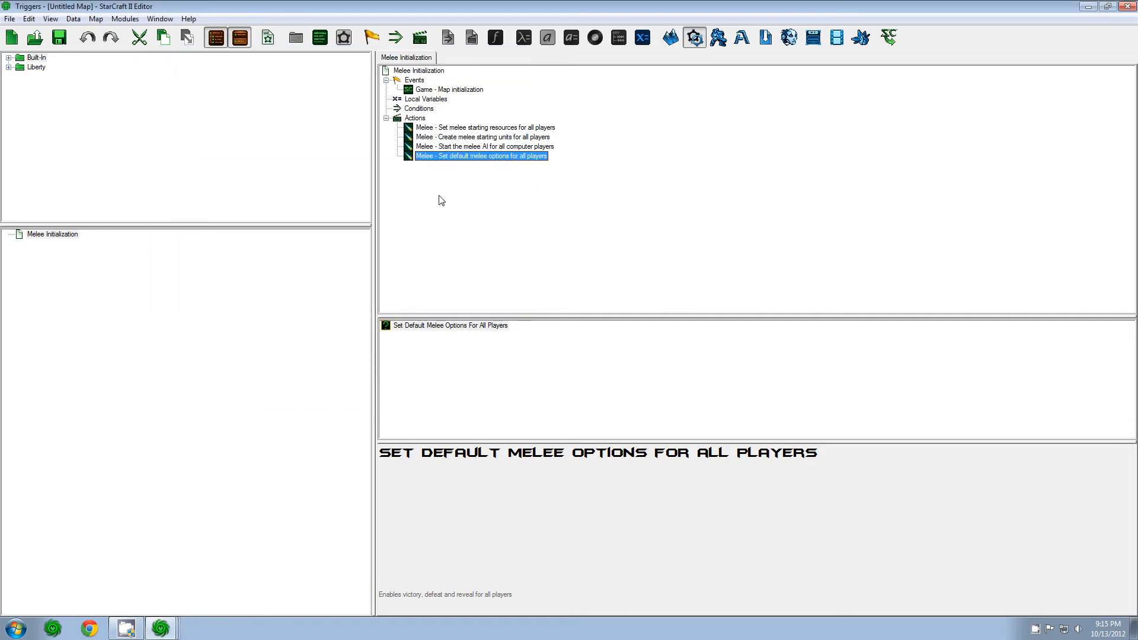
# - Add a Create Dialog action after the last action of the Melee Initialization trigger
pyautogui.hotkey('ctrl', 'r')
pyautogui.write('create d')
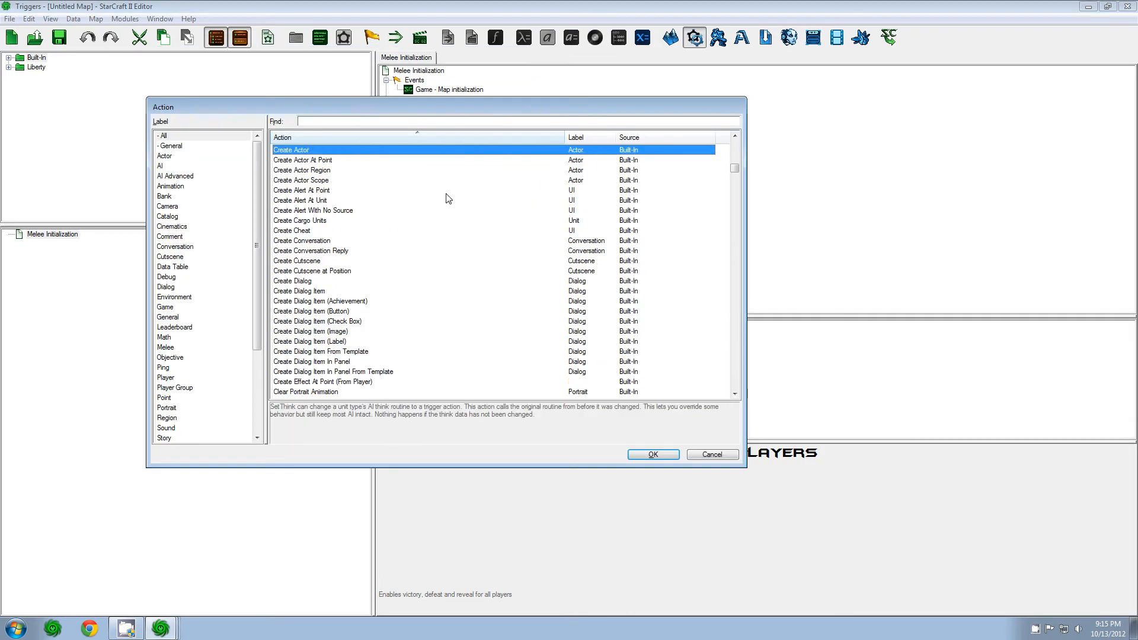
pyautogui.press('Return')
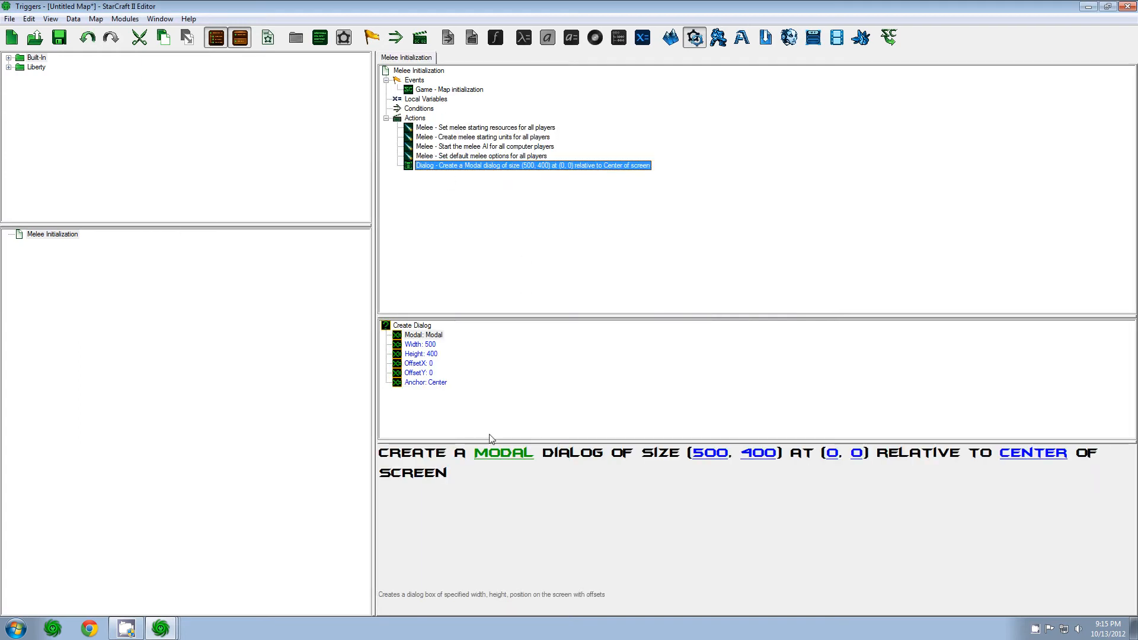
pyautogui.click(507, 457)
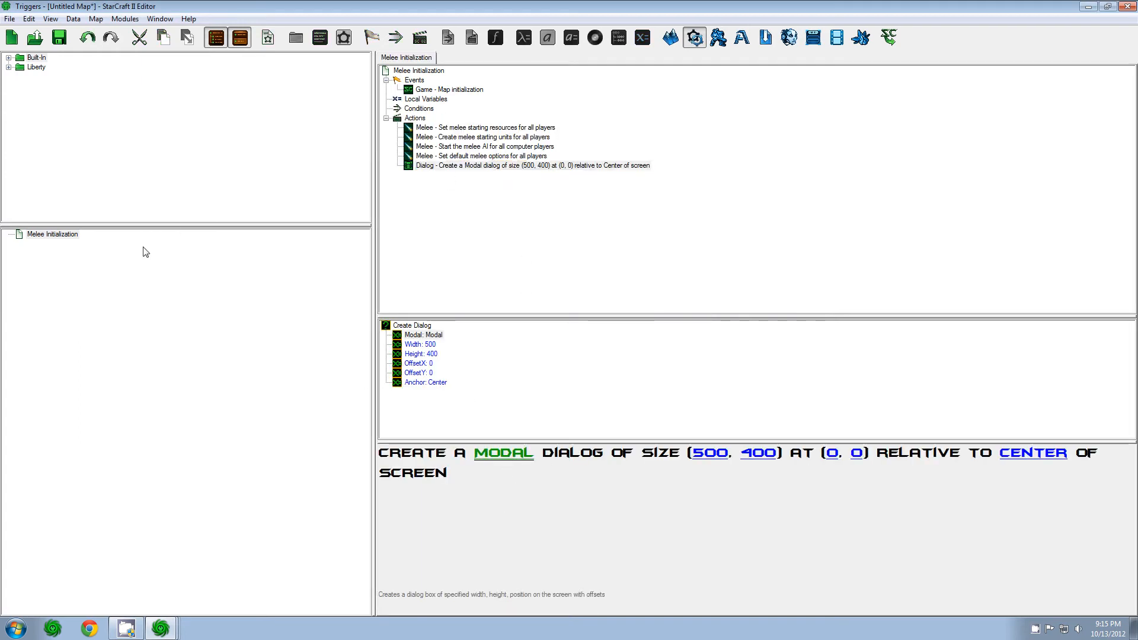
# - Reopen the Fonts preferences and review the General - Hyperlink (Large), Grammar Text and Script Code entries
pyautogui.click(11, 19)
pyautogui.click(43, 185)
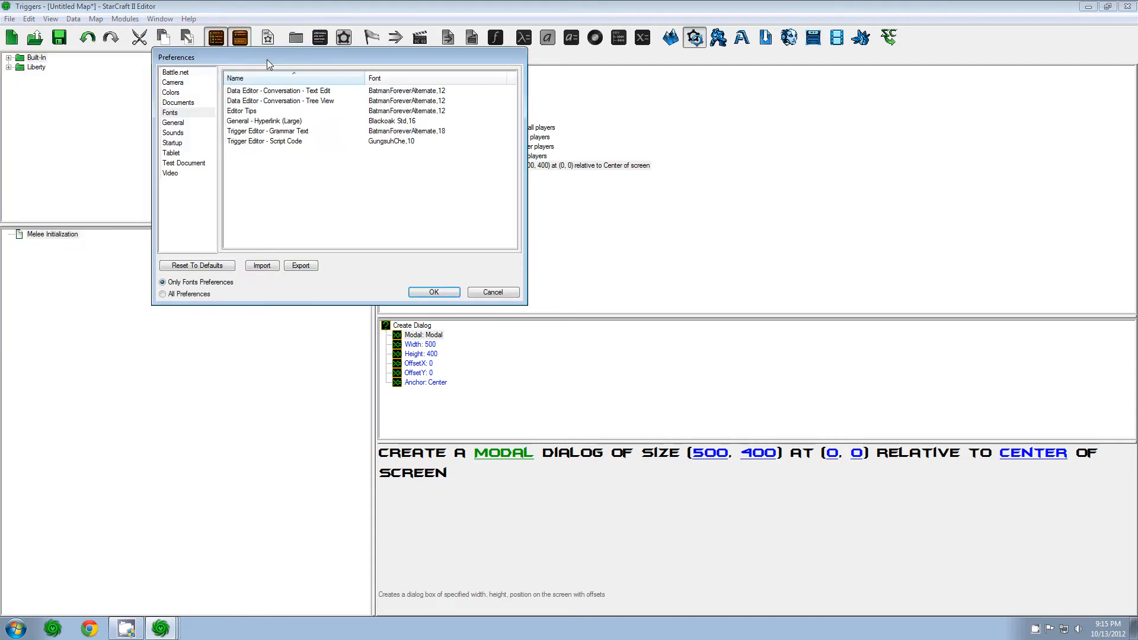
pyautogui.moveTo(268, 59); pyautogui.dragTo(499, 244)
pyautogui.click(508, 306)
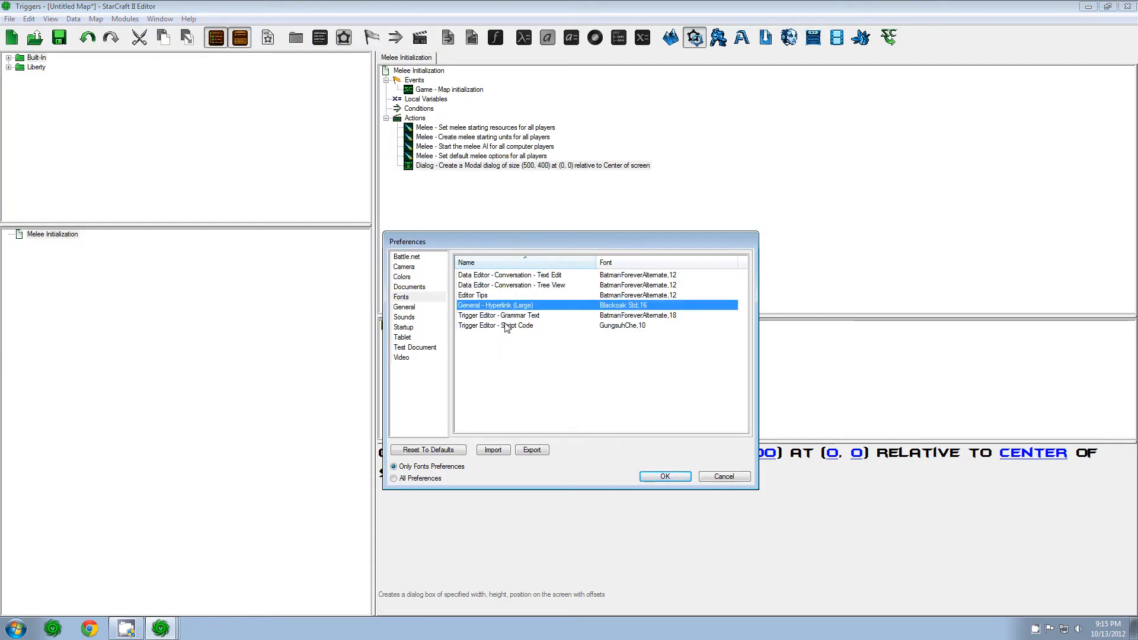
pyautogui.press('Down')
pyautogui.press('Down')
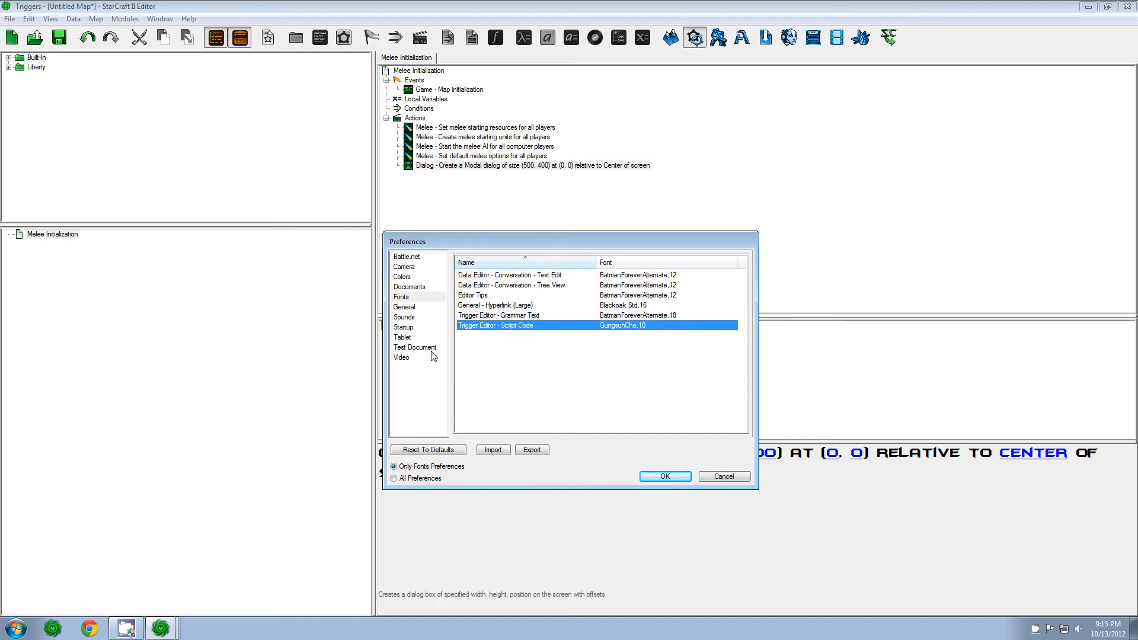
# - Show the General preferences and examine the Undo Limit setting
pyautogui.click(424, 308)
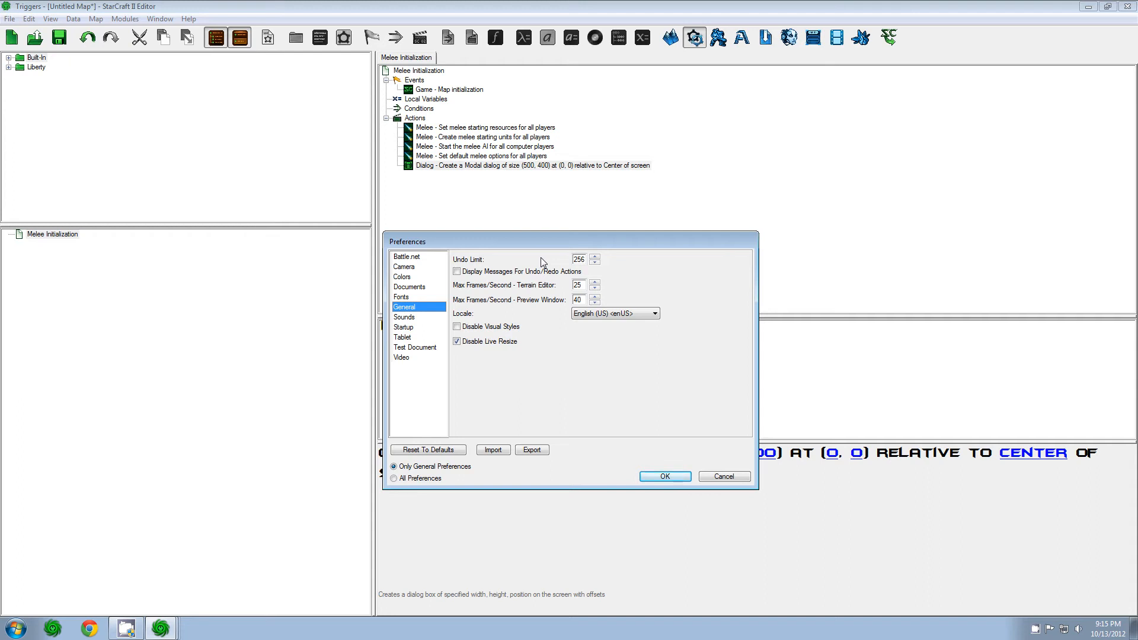
pyautogui.moveTo(535, 237); pyautogui.dragTo(524, 207)
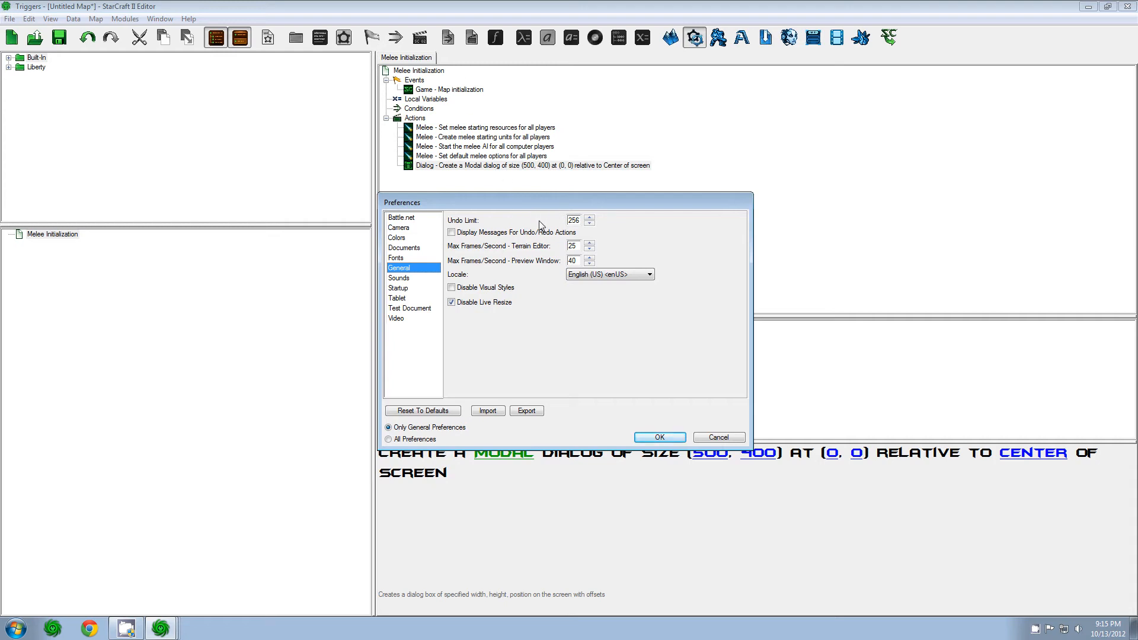
pyautogui.doubleClick(580, 220)
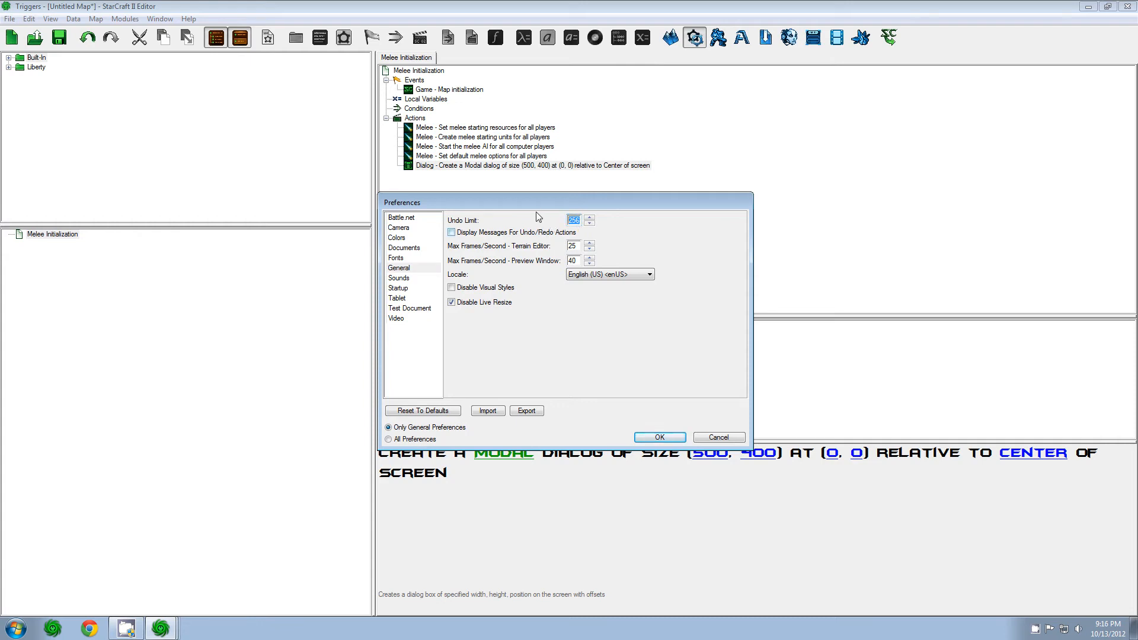
pyautogui.click(571, 221)
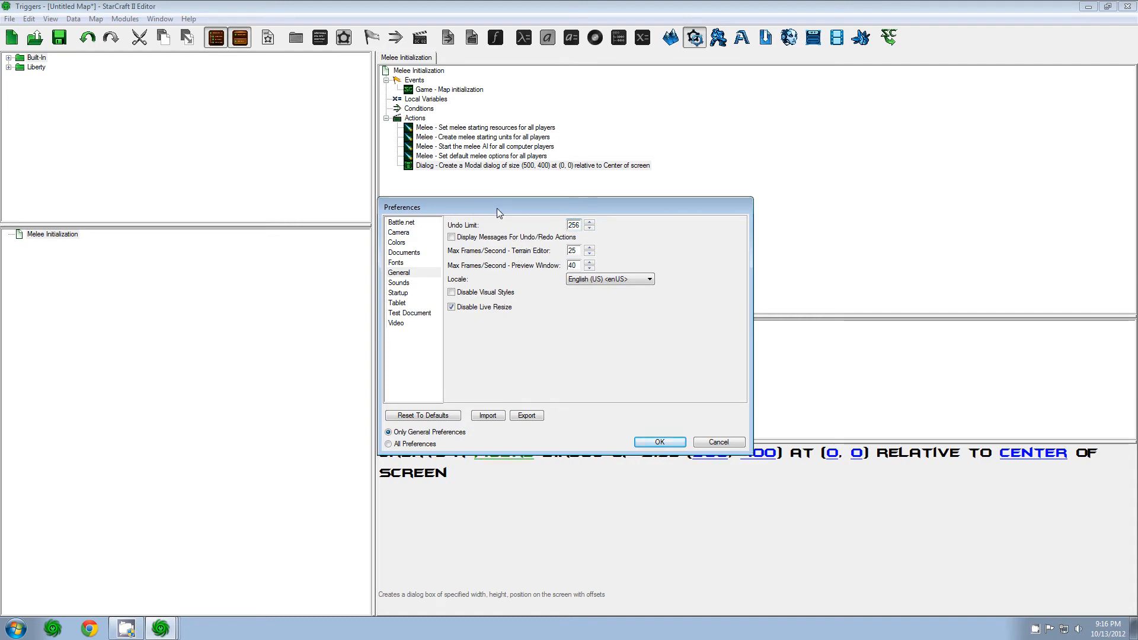
# - Enable Display Messages For Undo/Redo Actions in the General preferences, and undo the addition of the Create Dialog action
pyautogui.moveTo(497, 207); pyautogui.dragTo(515, 234)
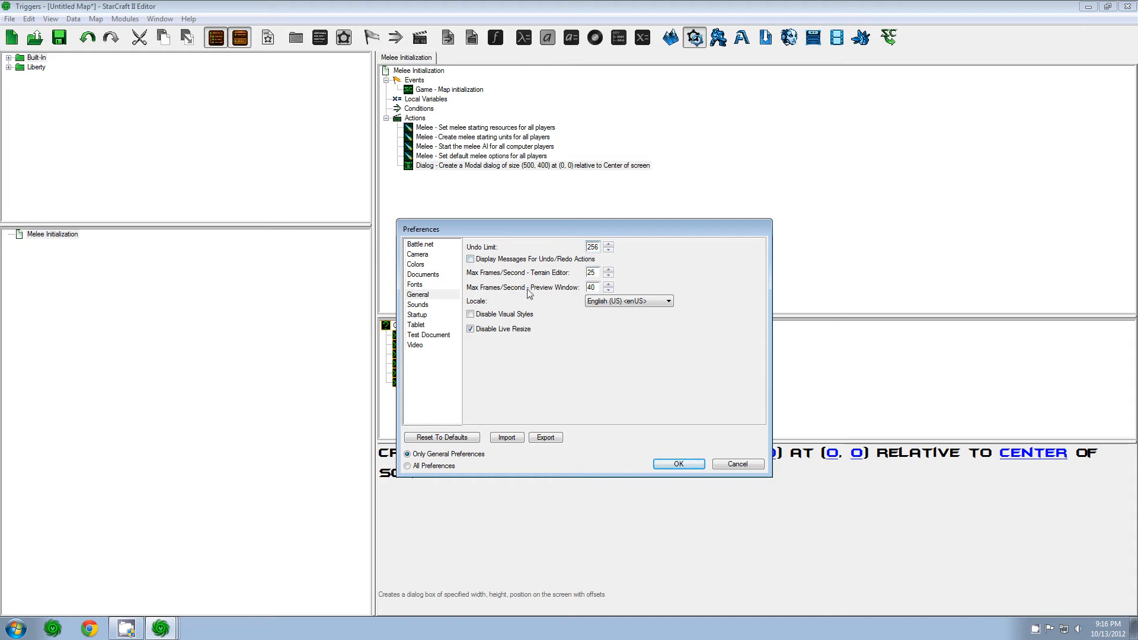
pyautogui.moveTo(542, 229); pyautogui.dragTo(551, 236)
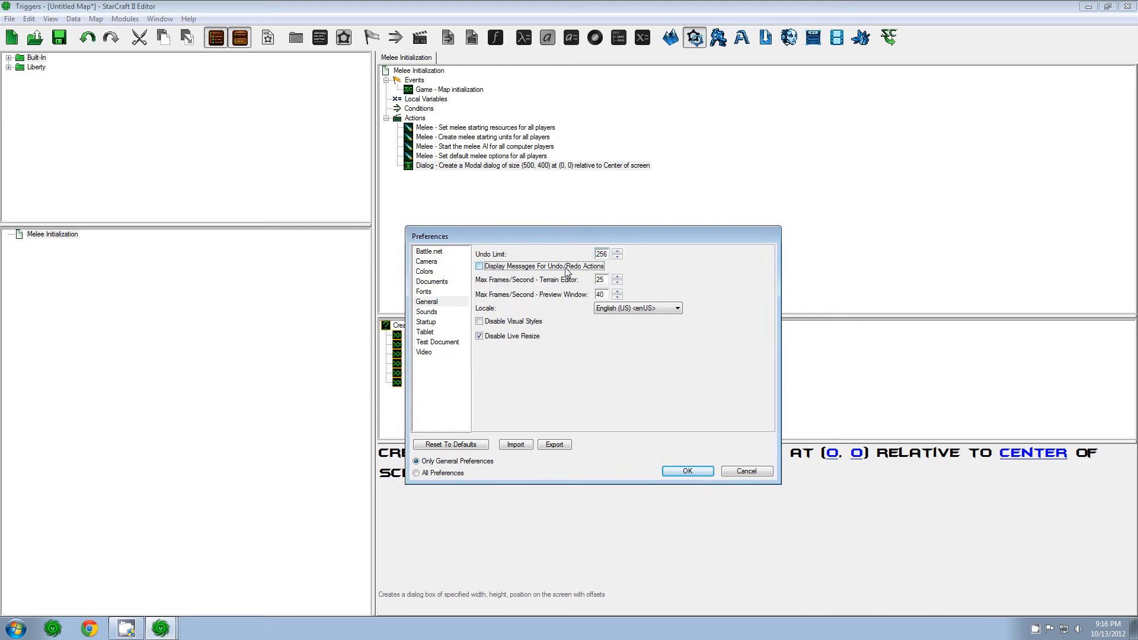
pyautogui.click(686, 471)
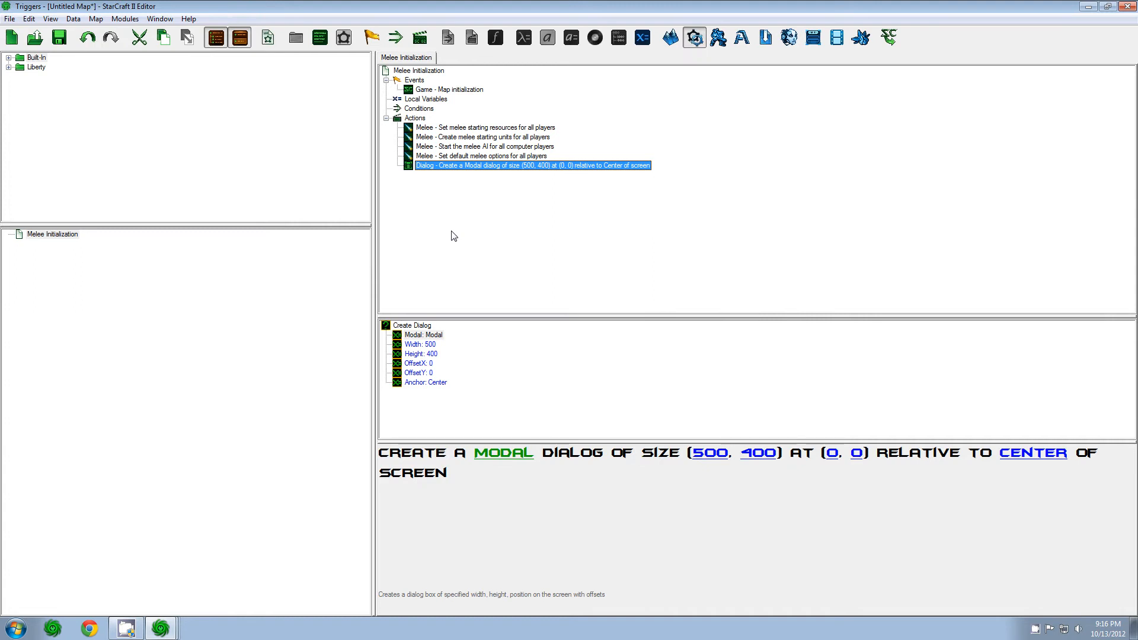
pyautogui.hotkey('ctrl', 'z')
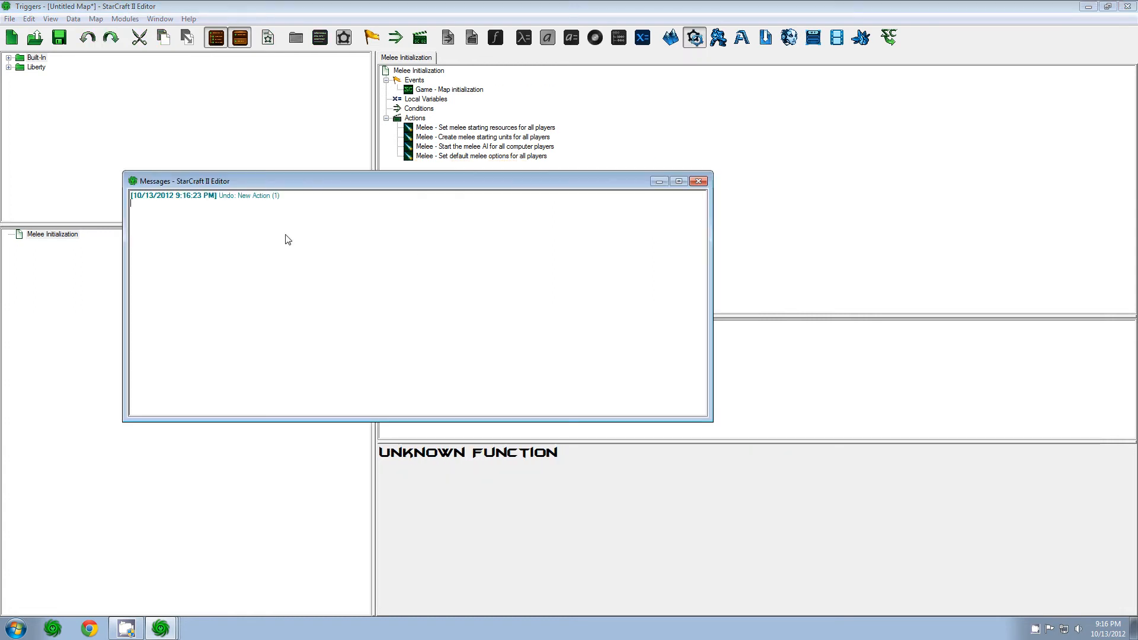
pyautogui.click(659, 181)
# - Reopen the General preferences and disable Display Messages For Undo/Redo Actions
pyautogui.click(9, 18)
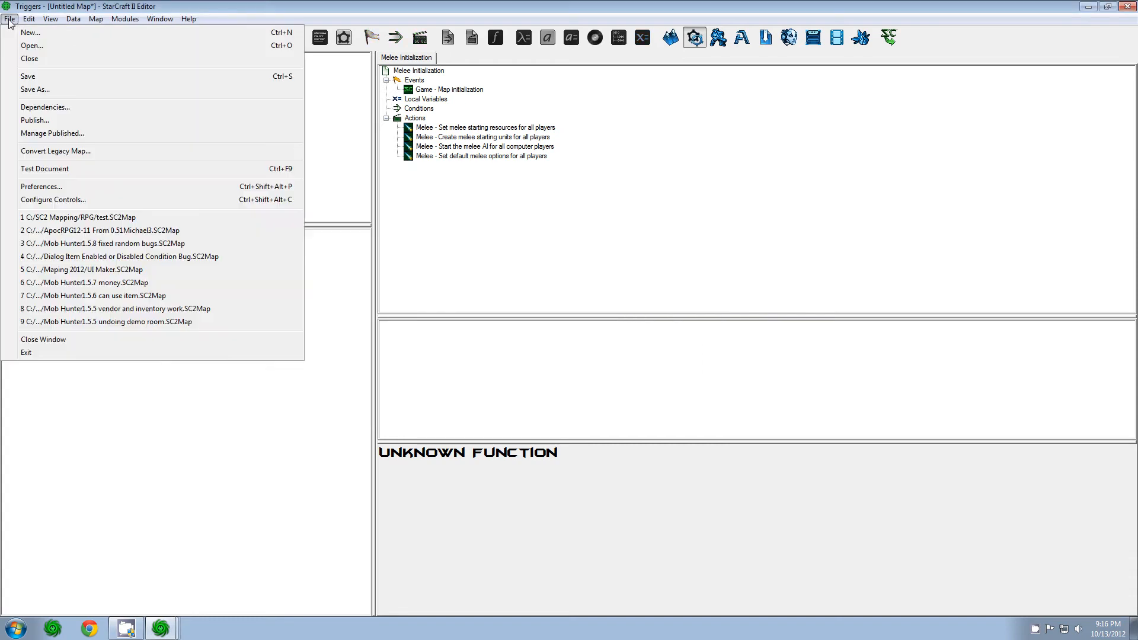
pyautogui.click(51, 186)
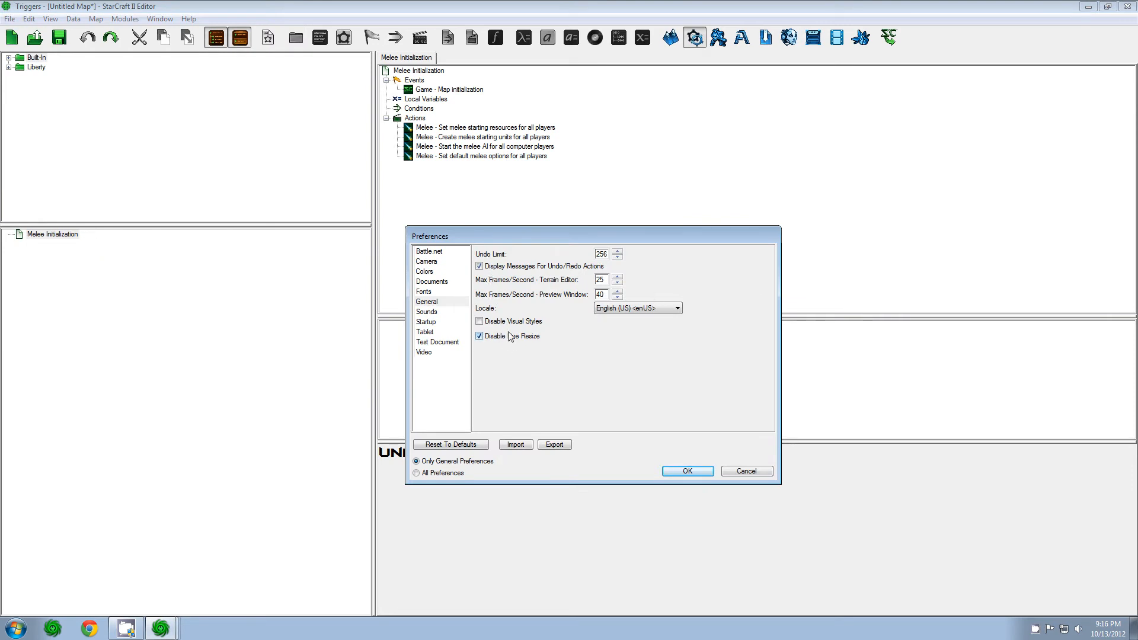
pyautogui.click(434, 303)
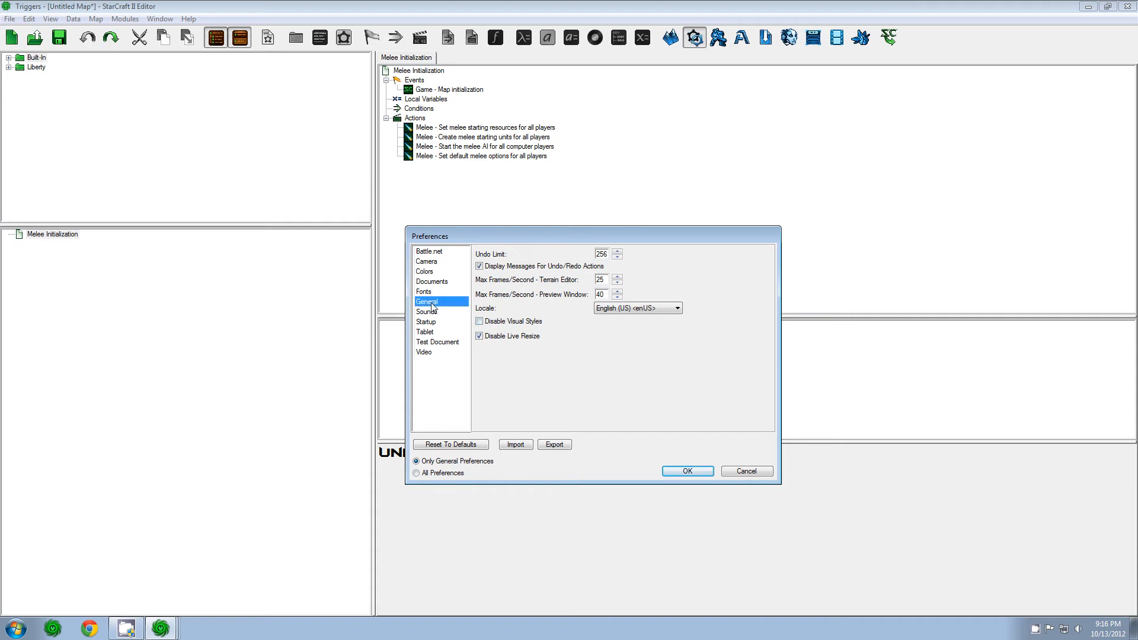
pyautogui.click(480, 267)
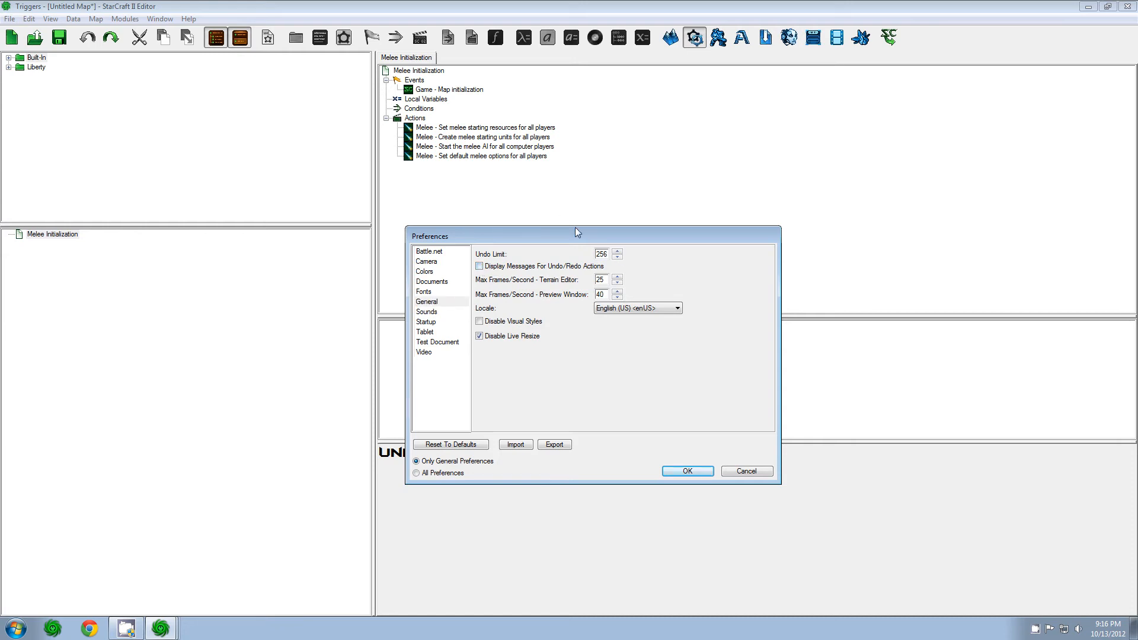
# - Examine the Max Frames/Second settings for the Terrain Editor and the Preview Window
pyautogui.moveTo(542, 237); pyautogui.dragTo(551, 221)
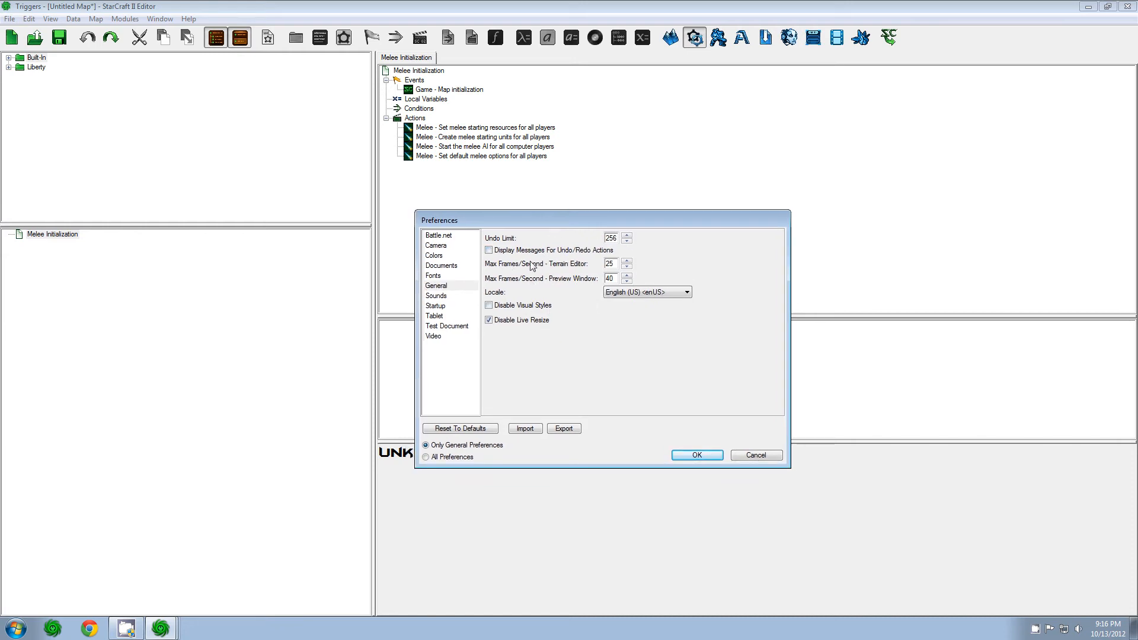
pyautogui.moveTo(613, 264); pyautogui.dragTo(576, 270)
pyautogui.click(613, 267)
pyautogui.moveTo(613, 279); pyautogui.dragTo(574, 286)
pyautogui.moveTo(615, 275); pyautogui.dragTo(567, 277)
pyautogui.click(615, 279)
pyautogui.doubleClick(610, 278)
pyautogui.doubleClick(619, 266)
pyautogui.click(615, 263)
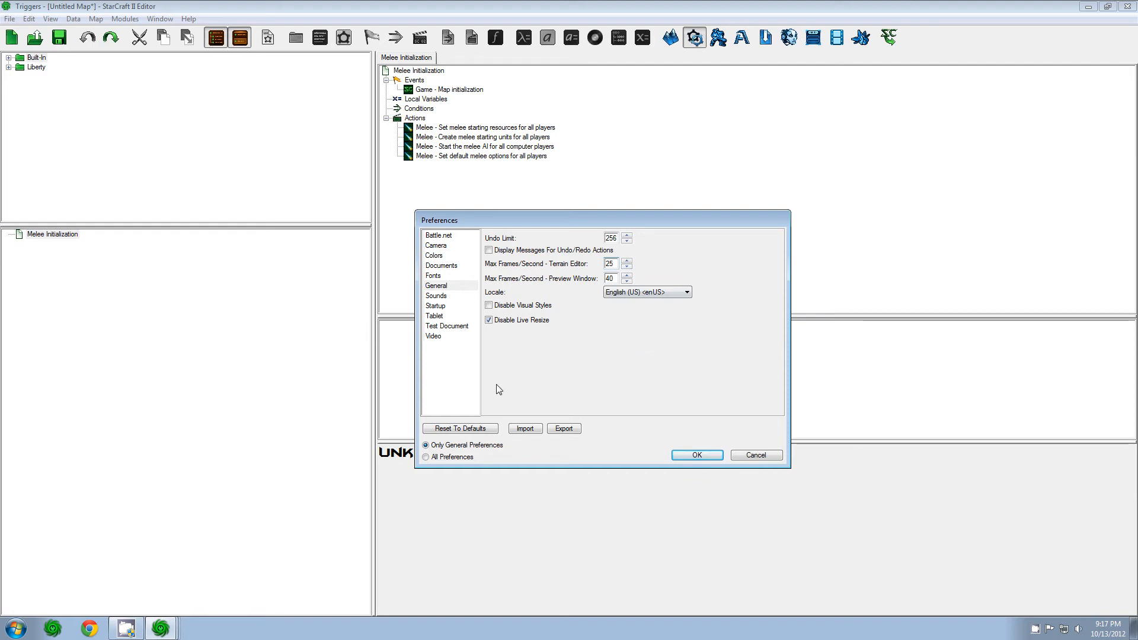
# - Show the Sounds preferences, then cancel the Preferences dialog and reopen it
pyautogui.click(446, 288)
pyautogui.click(453, 296)
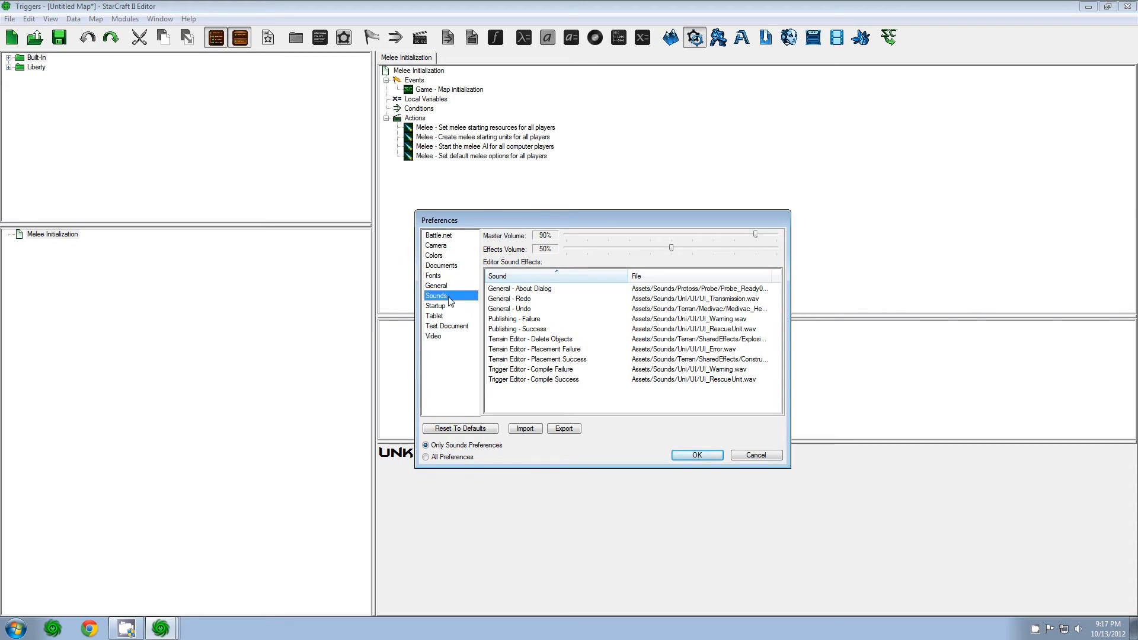
pyautogui.click(780, 455)
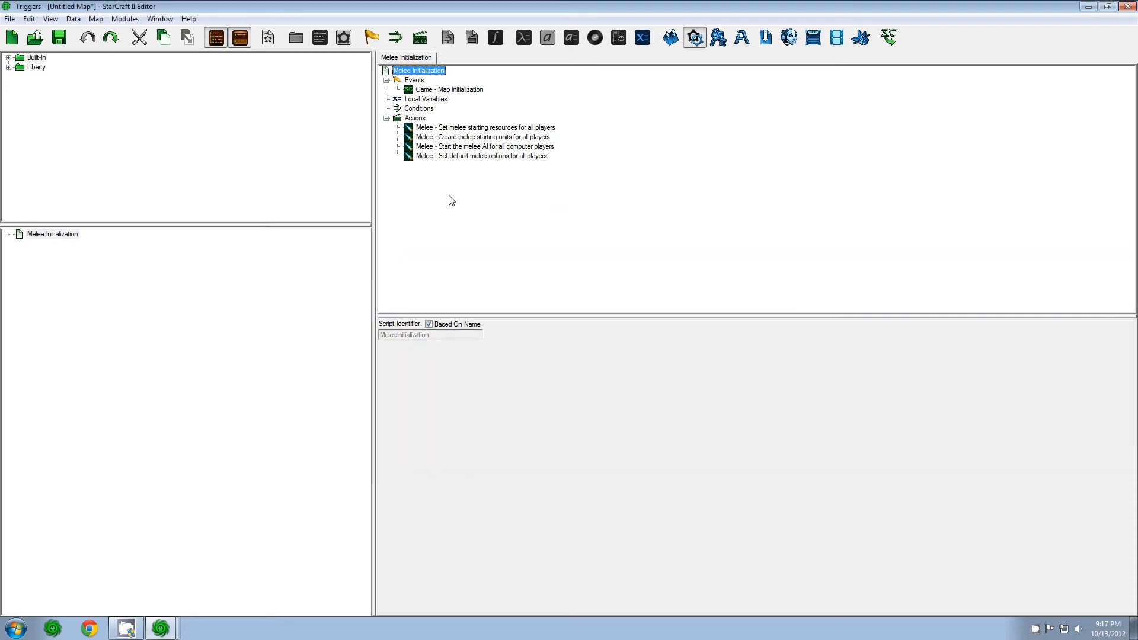
pyautogui.click(9, 19)
pyautogui.click(52, 188)
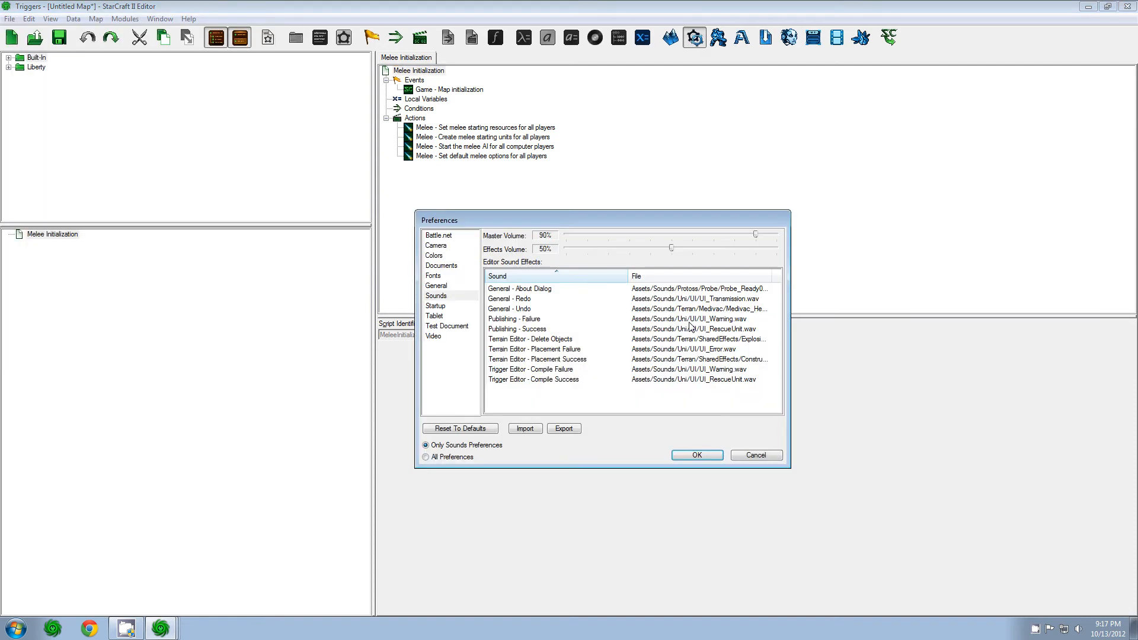
# - Try out the Effects Volume slider in the Sounds preferences and return it to 50%
pyautogui.click(440, 296)
pyautogui.moveTo(666, 248); pyautogui.dragTo(641, 245)
pyautogui.moveTo(671, 248)
pyautogui.mouseDown()
pyautogui.moveTo(701, 249)
pyautogui.moveTo(674, 254)
pyautogui.mouseUp()
pyautogui.moveTo(675, 249); pyautogui.dragTo(670, 248)
# - Browse the Editor Sound Effects entries from General - About Dialog to the Trigger Editor compile sounds, ending on Terrain Editor - Placement Failure
pyautogui.moveTo(537, 291); pyautogui.dragTo(590, 343)
pyautogui.press('Down')
pyautogui.press('Down')
pyautogui.press('Down')
pyautogui.press('Down')
pyautogui.press('Up')
pyautogui.press('Up')
pyautogui.press('Up')
pyautogui.press('Up')
pyautogui.press('Up')
pyautogui.press('Up')
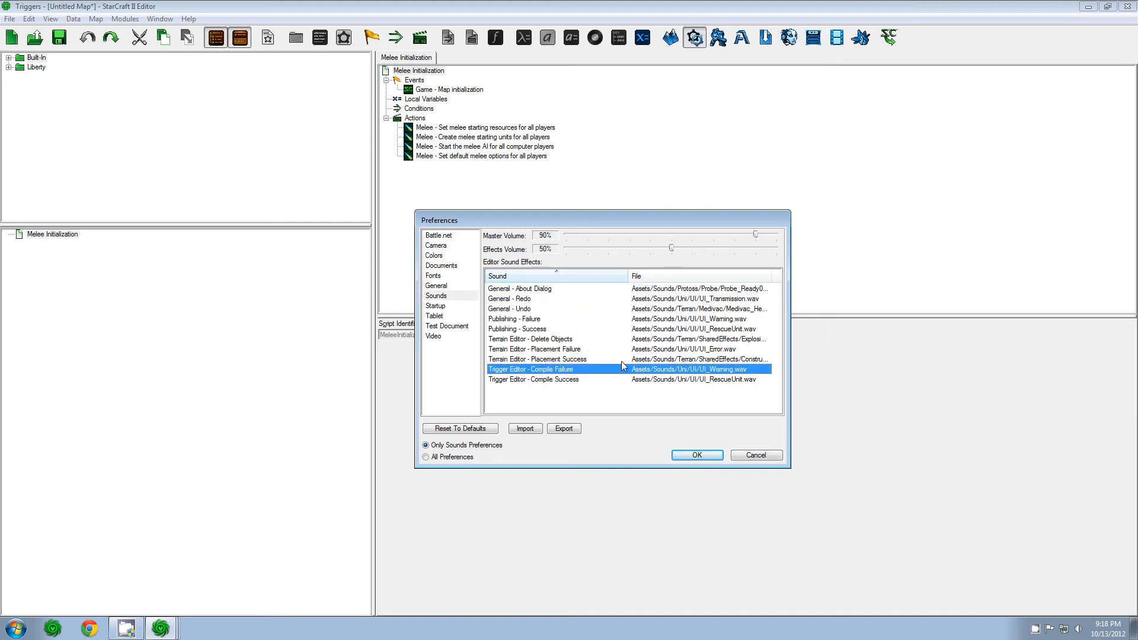
pyautogui.press('Up')
pyautogui.press('Up')
pyautogui.press('Up')
pyautogui.press('Down')
pyautogui.press('Down')
pyautogui.press('Down')
pyautogui.press('Down')
pyautogui.press('Down')
pyautogui.press('Down')
pyautogui.press('Down')
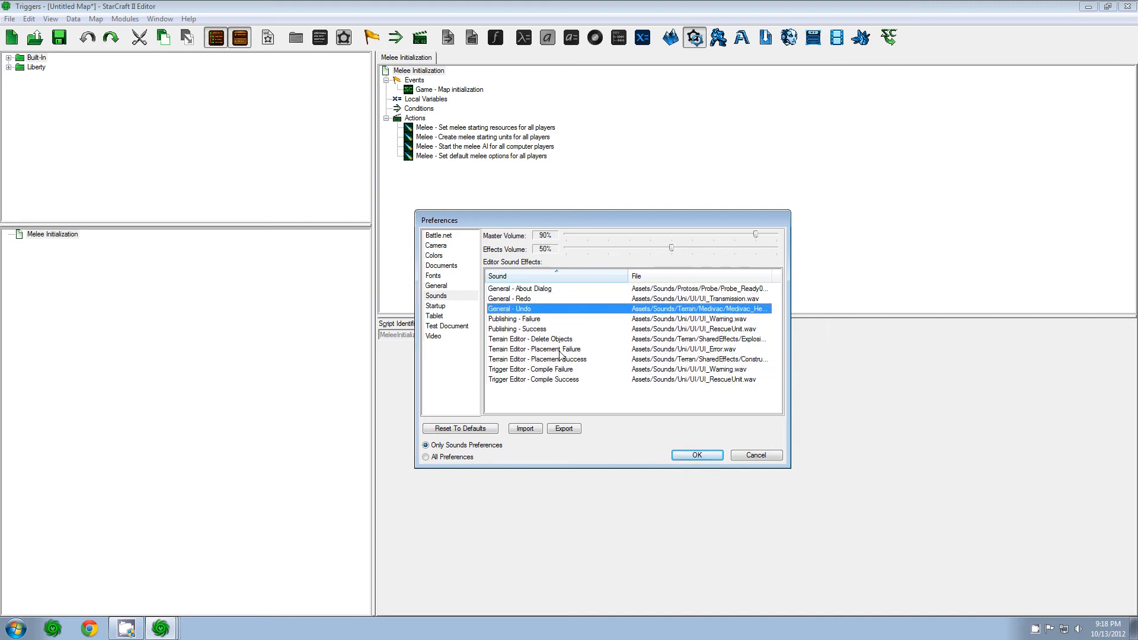
pyautogui.click(549, 352)
pyautogui.click(486, 338)
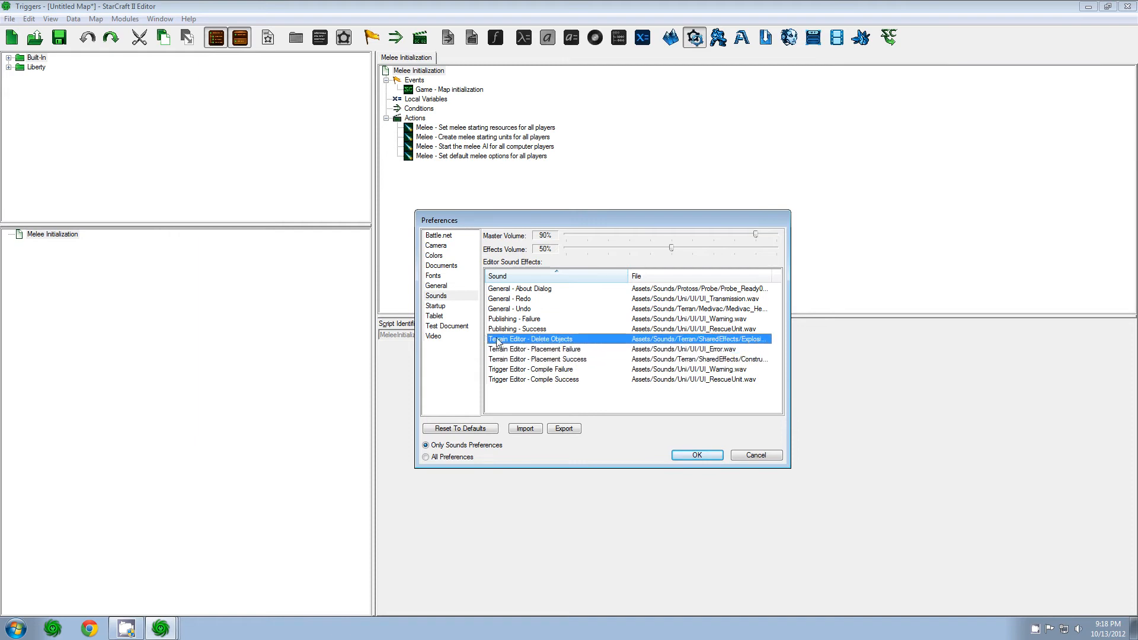
pyautogui.click(565, 351)
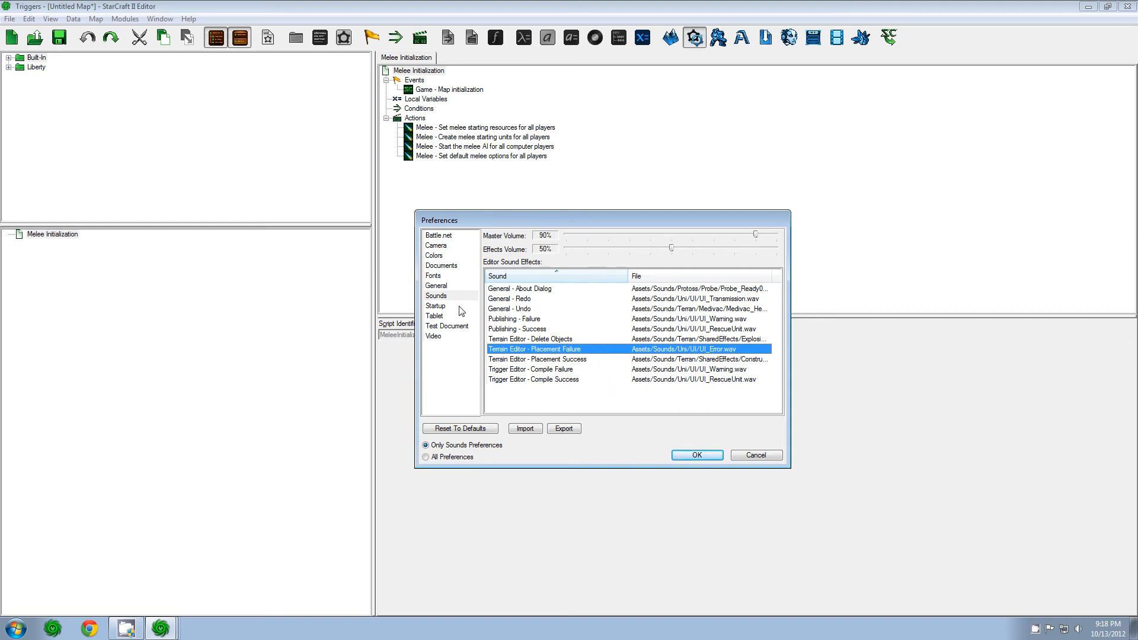
# - Show the Startup preferences and examine the Module Launcher and Remember Previous Modules options for Startup Windows
pyautogui.click(438, 306)
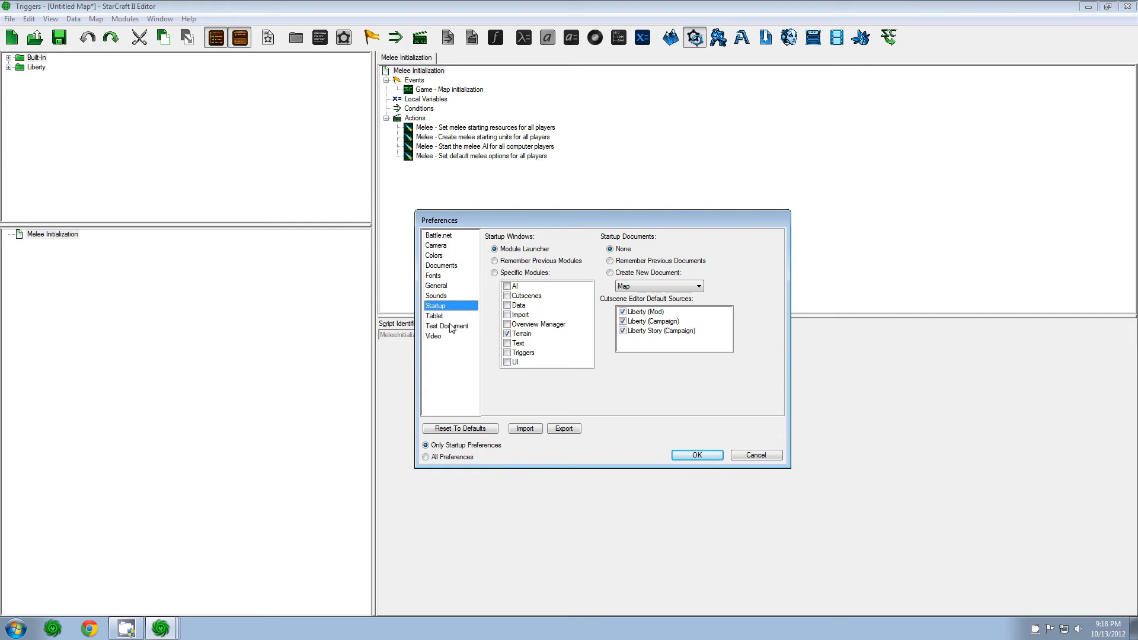
pyautogui.moveTo(567, 240); pyautogui.dragTo(524, 232)
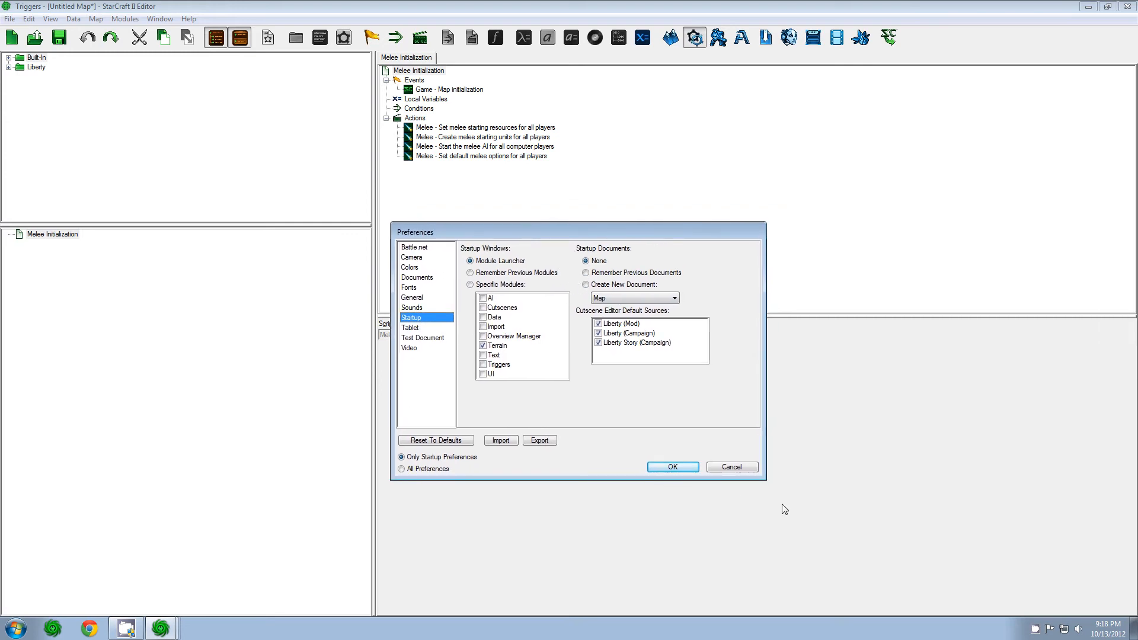
pyautogui.click(489, 263)
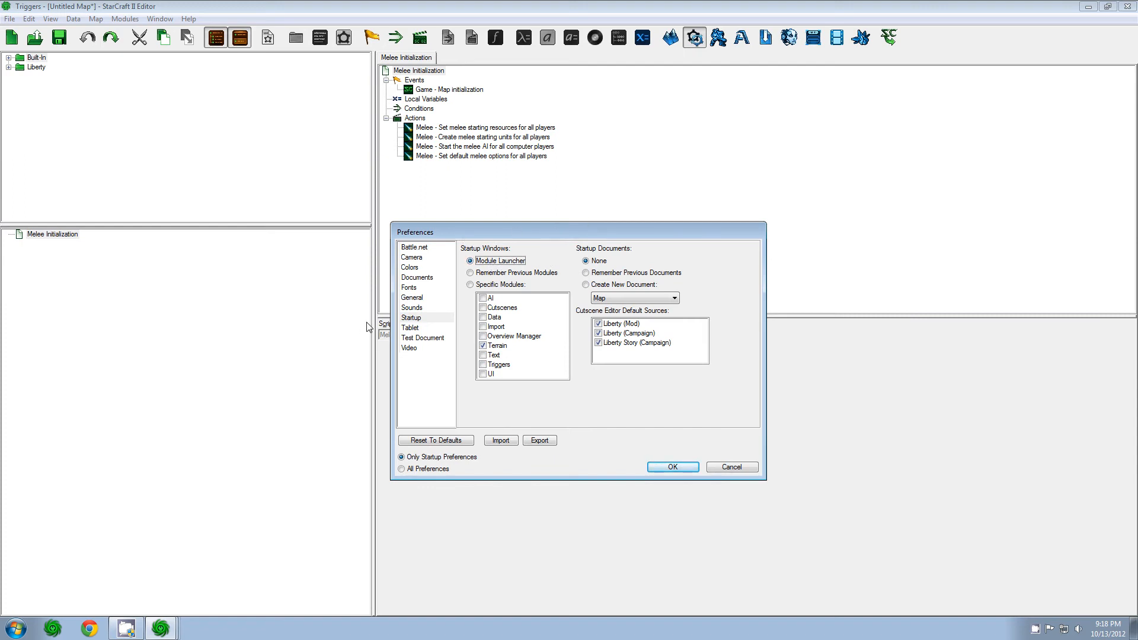
pyautogui.click(513, 274)
# - Set Startup Windows to Specific Modules and enable AI, Cutscenes, Data, Overview Manager, Import, Text, Triggers and UI
pyautogui.click(497, 285)
pyautogui.click(484, 298)
pyautogui.click(483, 307)
pyautogui.click(483, 317)
pyautogui.click(483, 336)
pyautogui.click(483, 326)
pyautogui.click(483, 355)
pyautogui.click(484, 365)
pyautogui.click(483, 374)
# - Clear all the specific modules, including Terrain, and set Startup Windows back to Module Launcher
pyautogui.click(483, 308)
pyautogui.click(483, 336)
pyautogui.click(483, 355)
pyautogui.click(483, 317)
pyautogui.click(487, 298)
pyautogui.click(483, 345)
pyautogui.click(484, 365)
pyautogui.click(483, 374)
pyautogui.click(469, 261)
# - Try the Startup Documents options, choosing Create New Document with the Map type
pyautogui.click(599, 261)
pyautogui.click(626, 274)
pyautogui.click(590, 287)
pyautogui.click(637, 298)
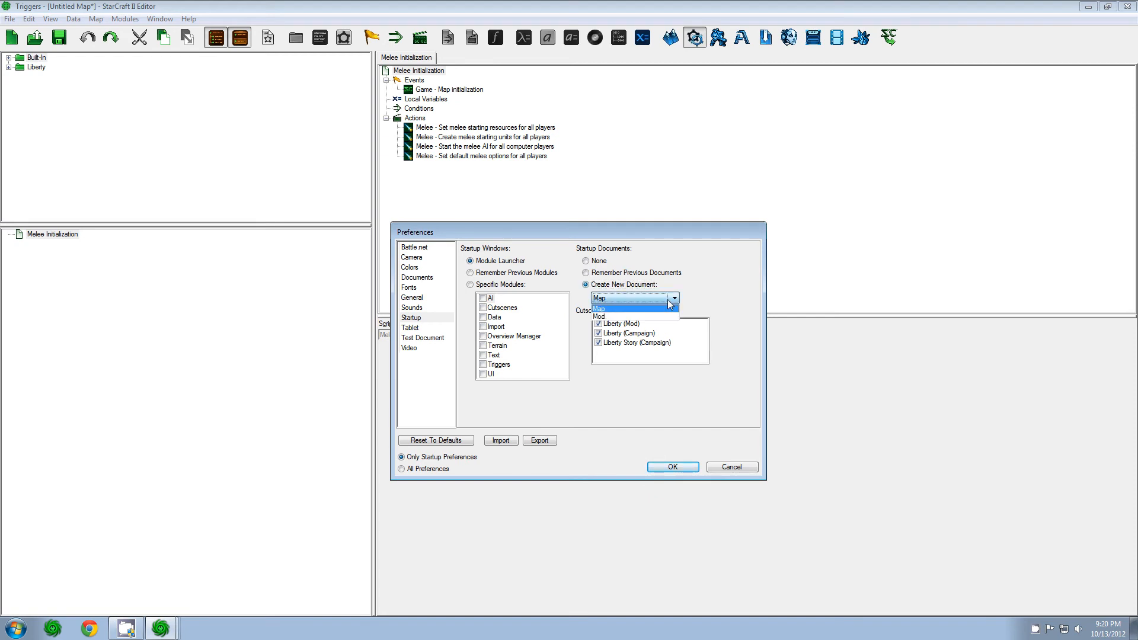
pyautogui.click(610, 309)
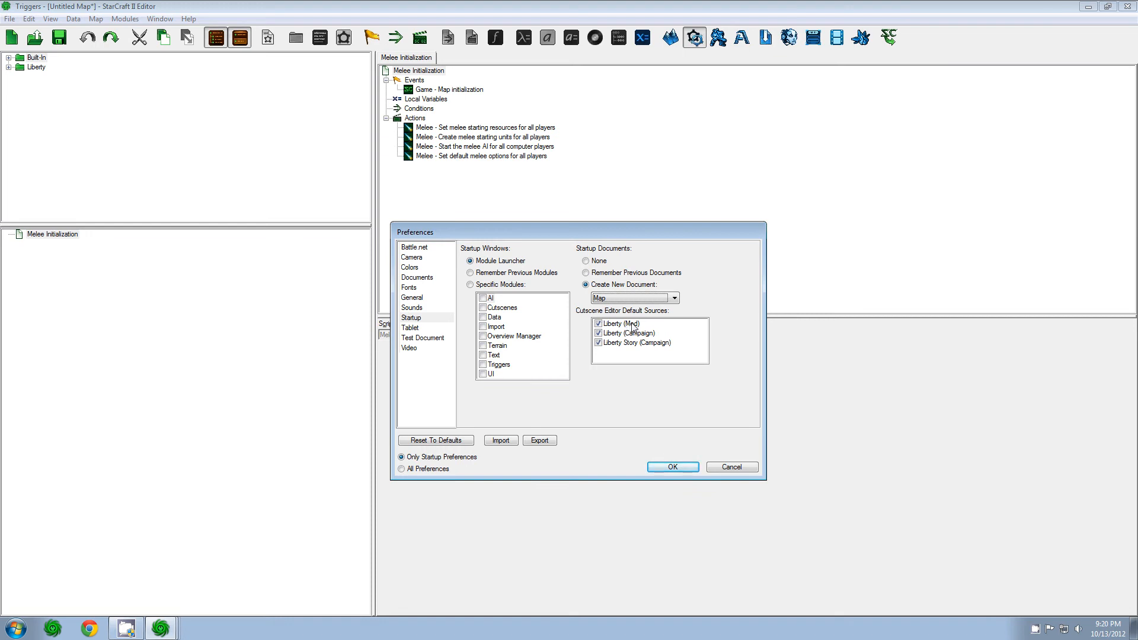
# - Disable Liberty (Campaign) and Liberty Story (Campaign) as default sources for the Cutscene Editor
pyautogui.moveTo(636, 326); pyautogui.dragTo(633, 343)
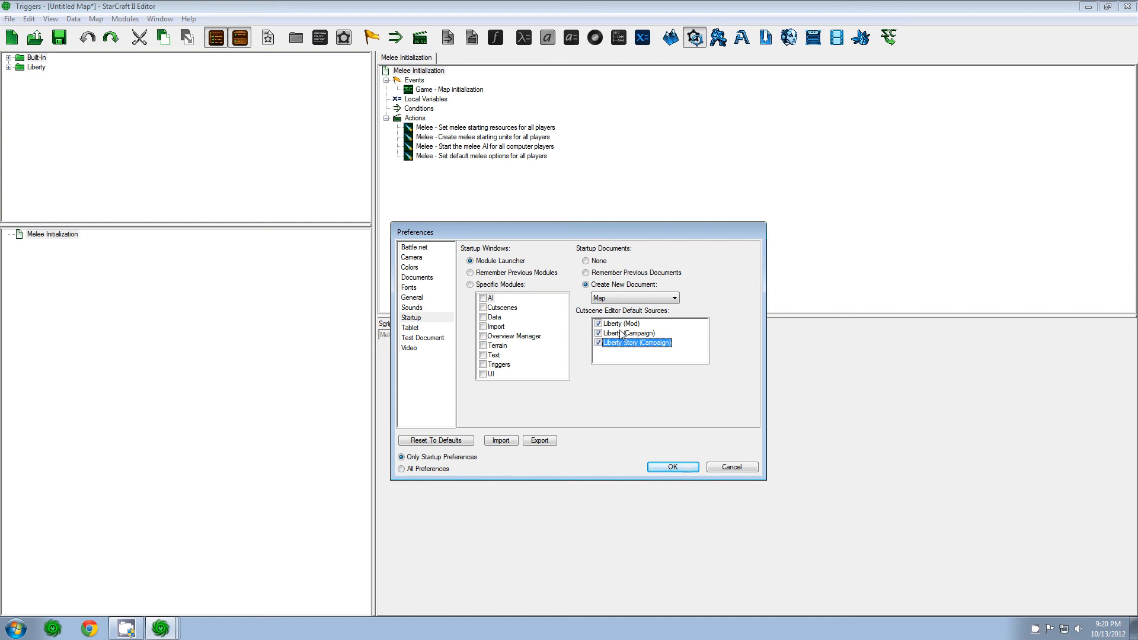
pyautogui.click(622, 334)
pyautogui.click(621, 324)
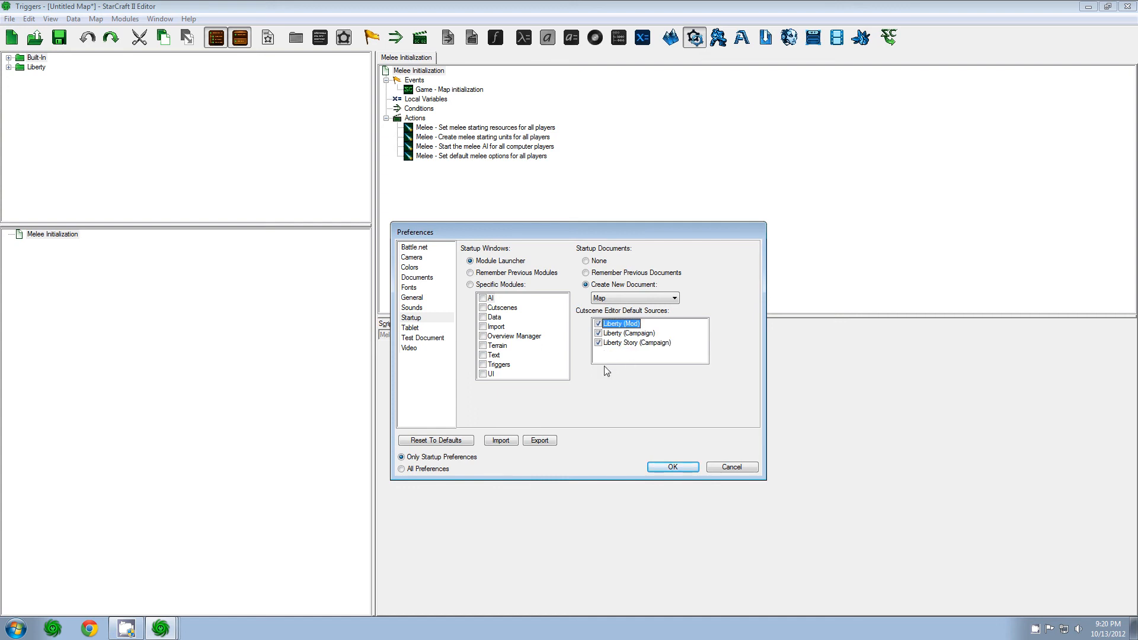
pyautogui.click(618, 333)
pyautogui.click(598, 334)
pyautogui.click(598, 343)
pyautogui.click(626, 342)
pyautogui.click(627, 334)
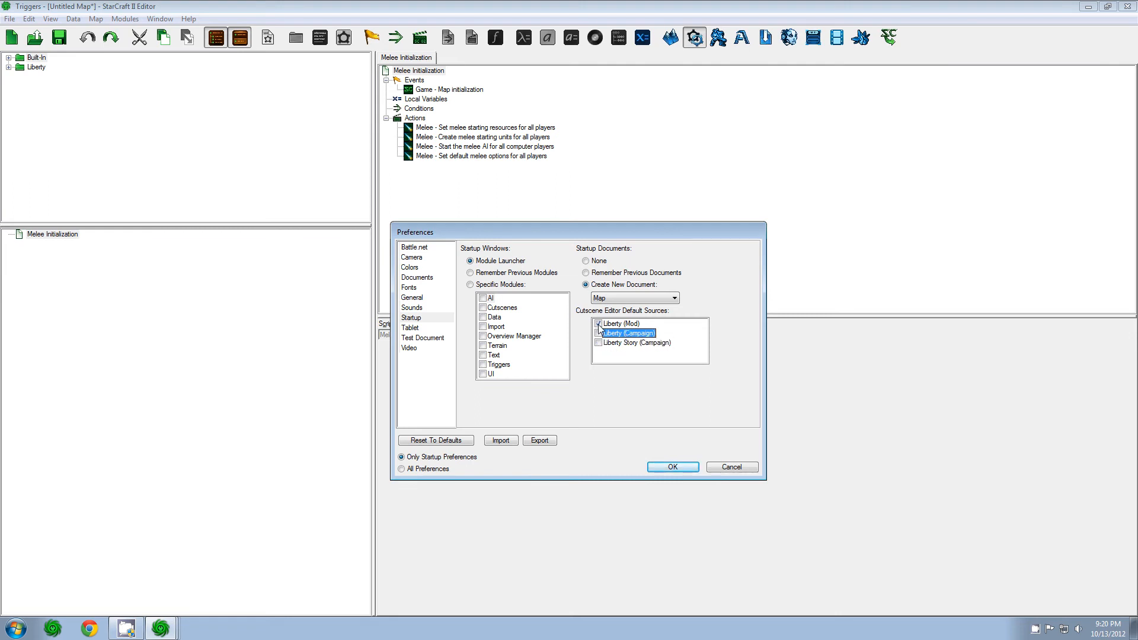
pyautogui.click(610, 325)
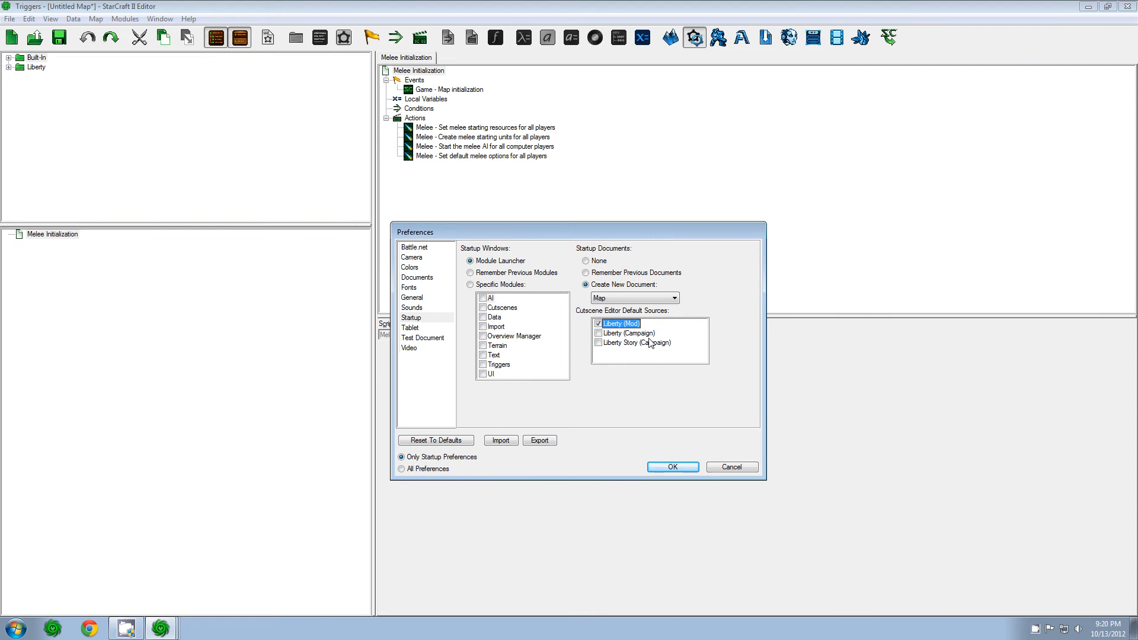
# - Re-enable the Liberty (Campaign) and Liberty Story (Campaign) default sources, and set Startup Documents to None
pyautogui.click(598, 333)
pyautogui.click(598, 342)
pyautogui.click(587, 262)
# - View the Tablet preferences and show the Test Document preferences
pyautogui.click(412, 329)
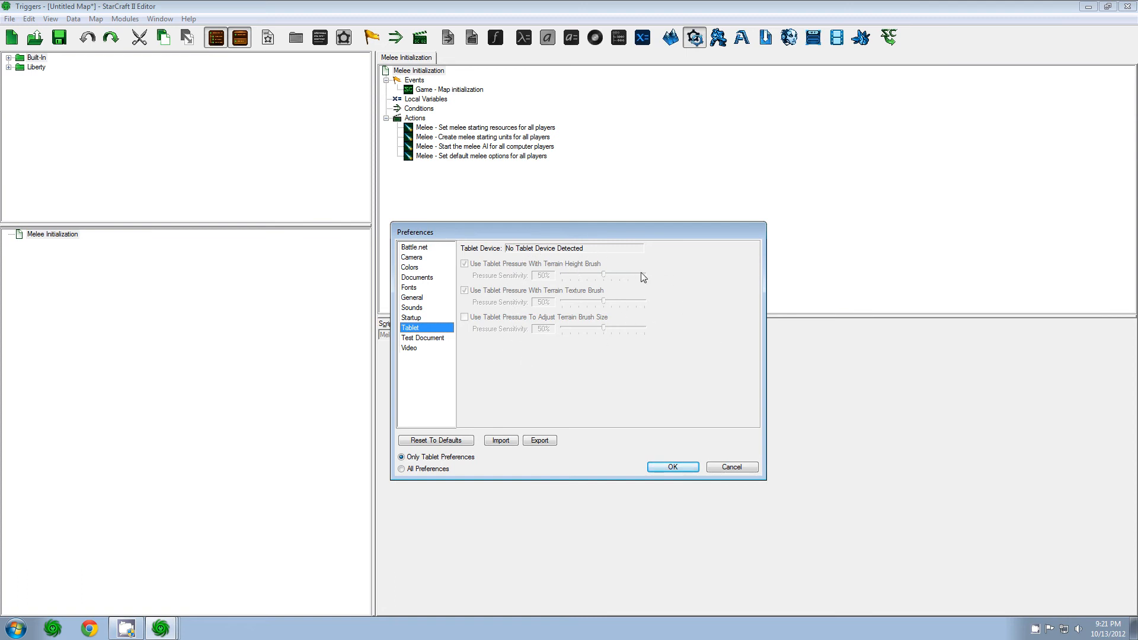
pyautogui.click(427, 340)
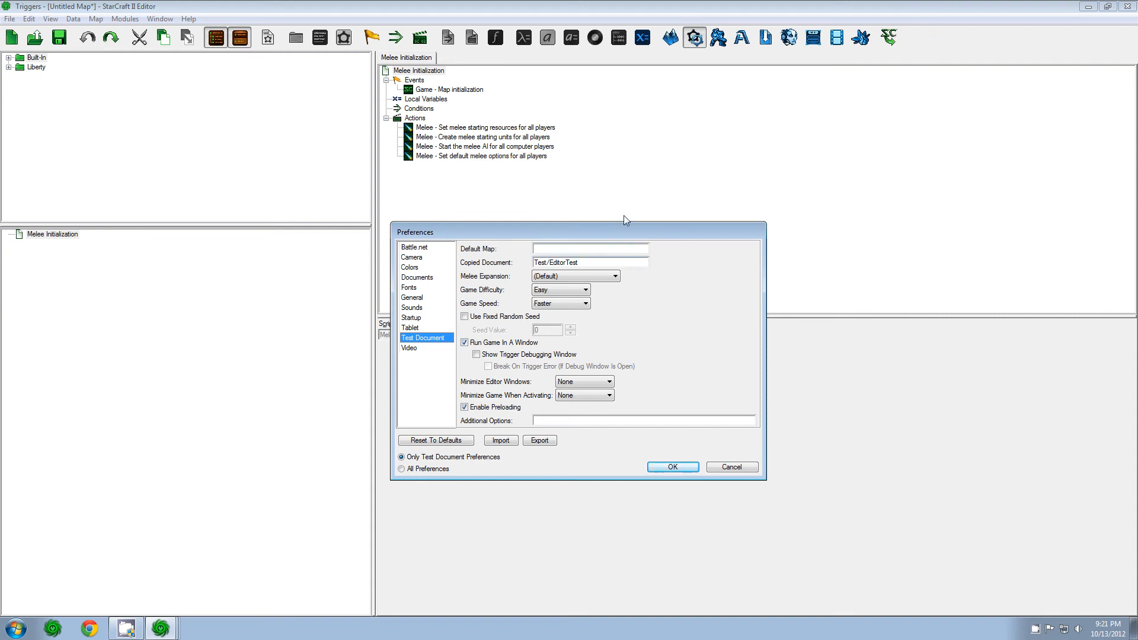
pyautogui.moveTo(646, 236); pyautogui.dragTo(609, 204)
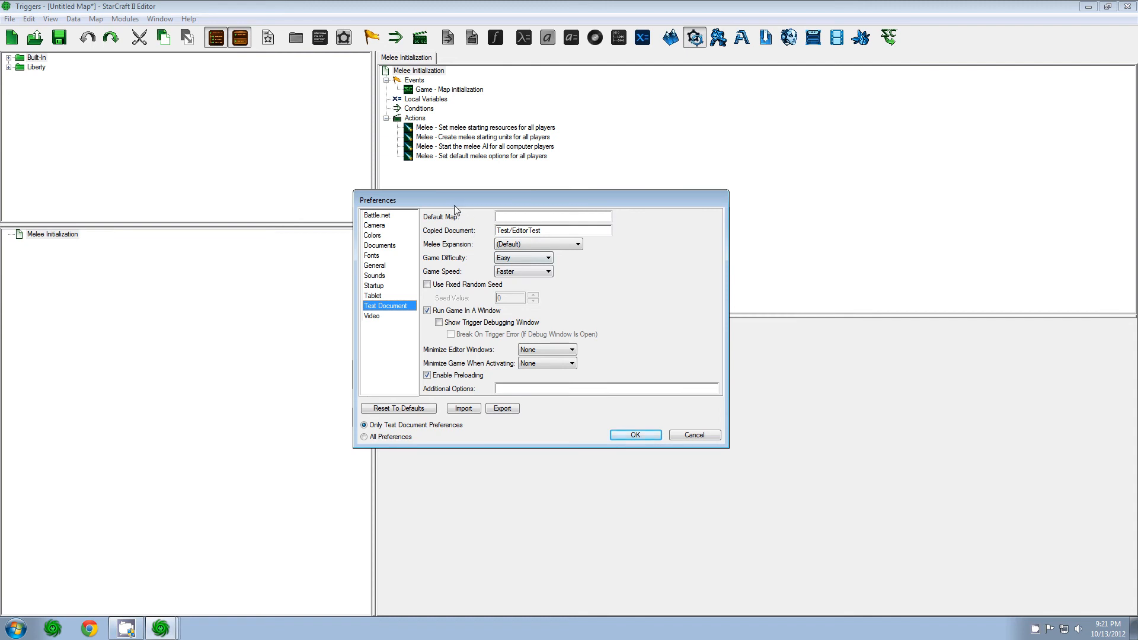
pyautogui.moveTo(461, 205); pyautogui.dragTo(475, 234)
# - Examine the available options for Game Difficulty, Melee Expansion and Game Speed in the Test Document preferences
pyautogui.click(536, 288)
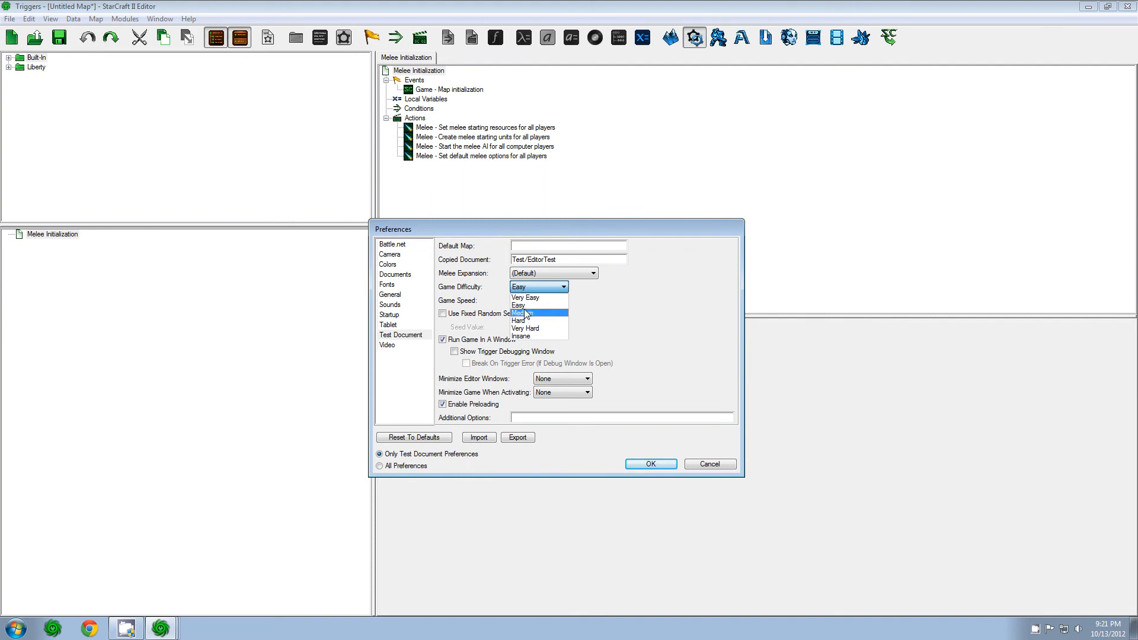
pyautogui.click(532, 289)
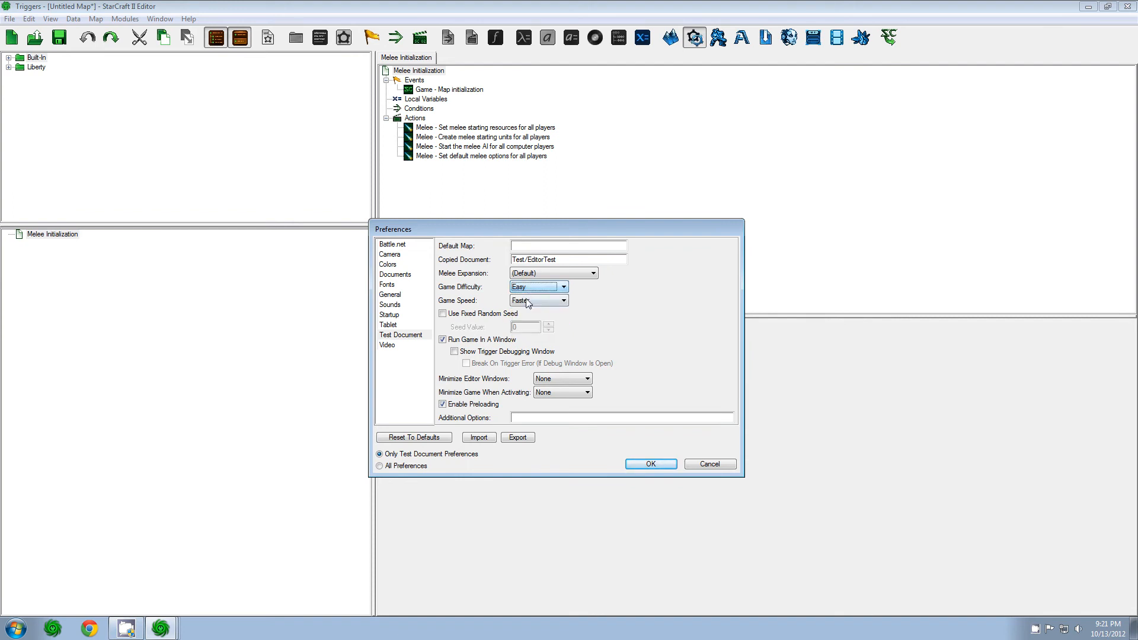
pyautogui.click(538, 289)
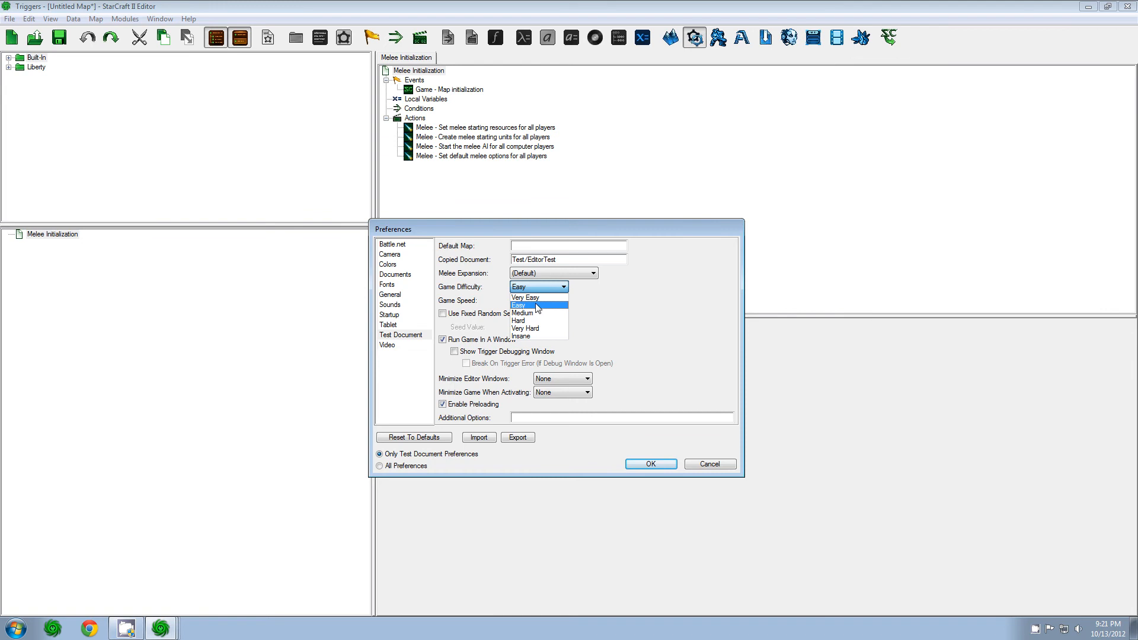
pyautogui.click(527, 291)
pyautogui.click(594, 274)
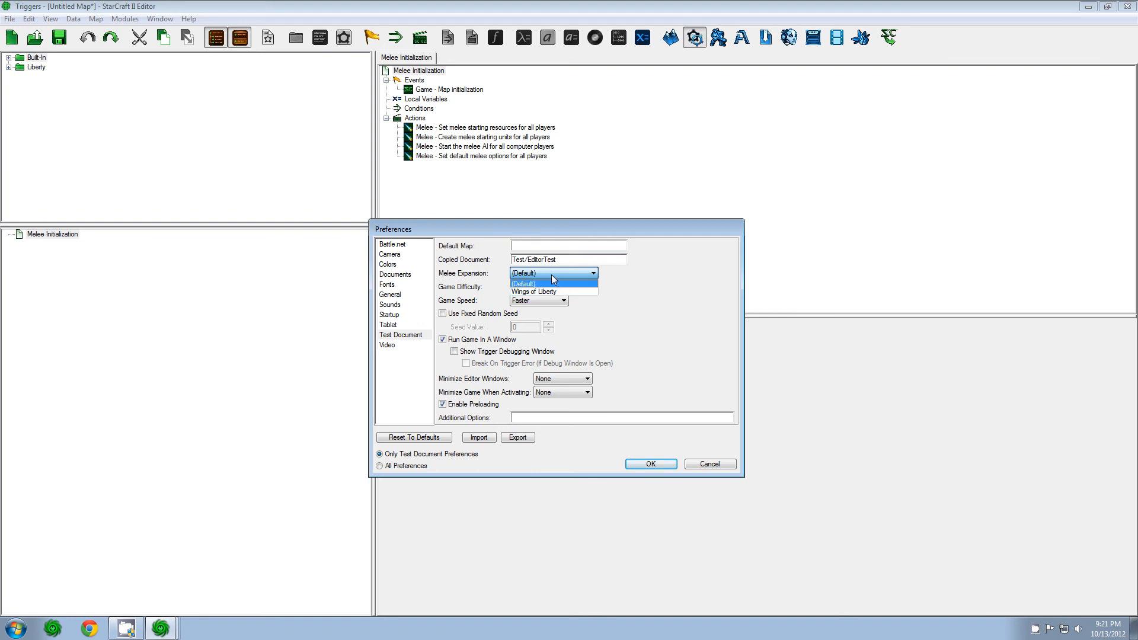
pyautogui.click(527, 283)
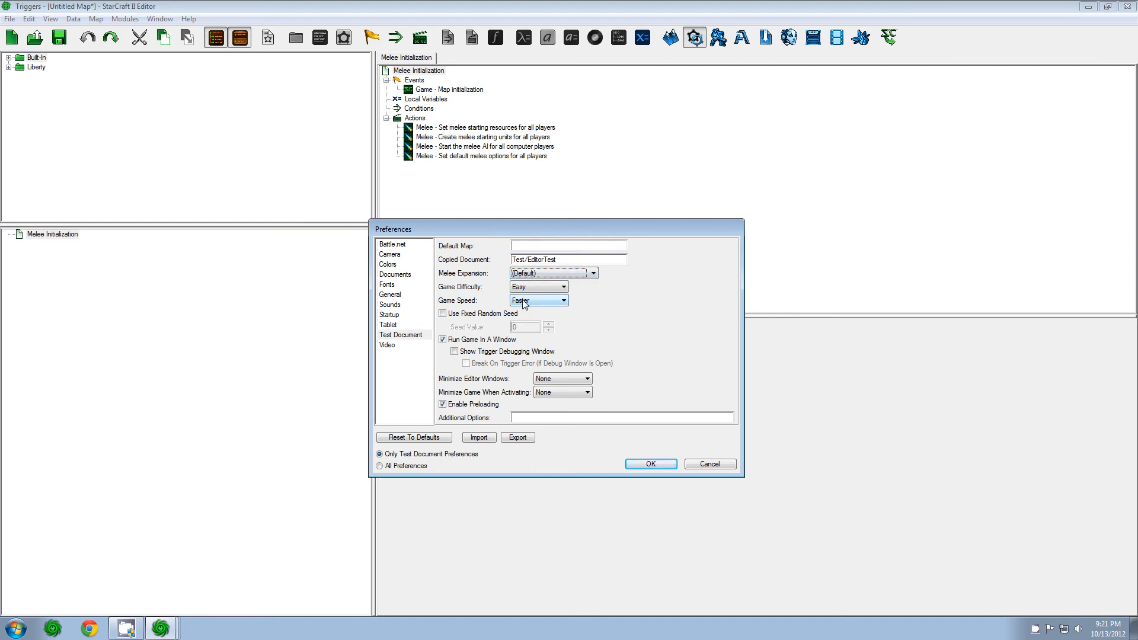
pyautogui.click(536, 300)
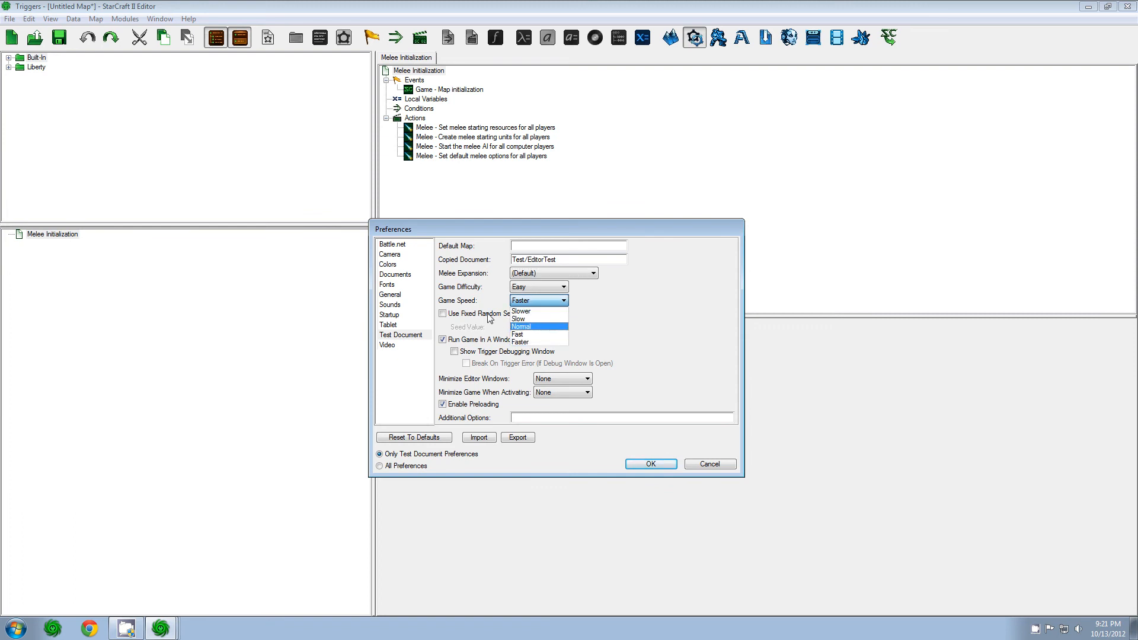
pyautogui.click(531, 300)
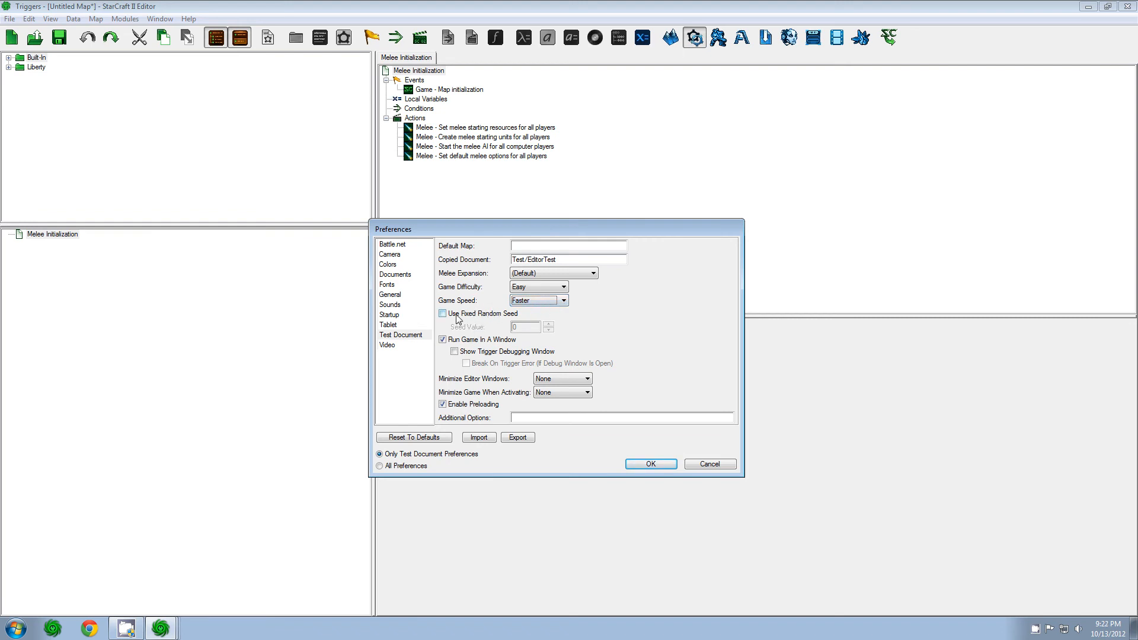
# - Try the Use Fixed Random Seed and Run Game In A Window options, turning the fixed seed on and back off
pyautogui.click(506, 314)
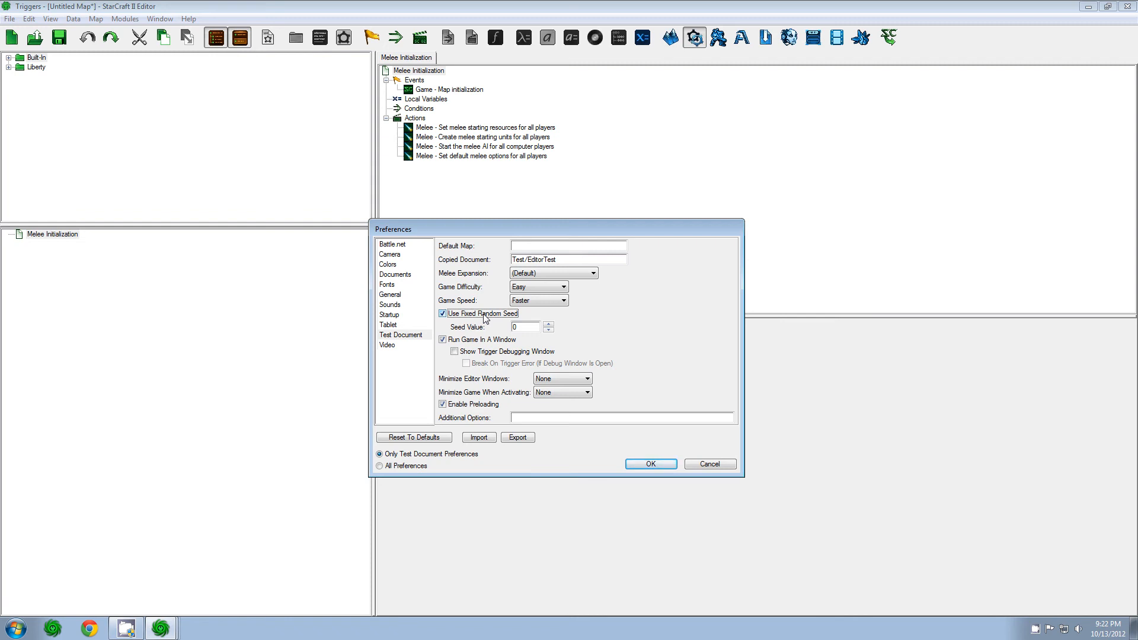
pyautogui.press('Tab')
pyautogui.click(471, 317)
pyautogui.click(472, 317)
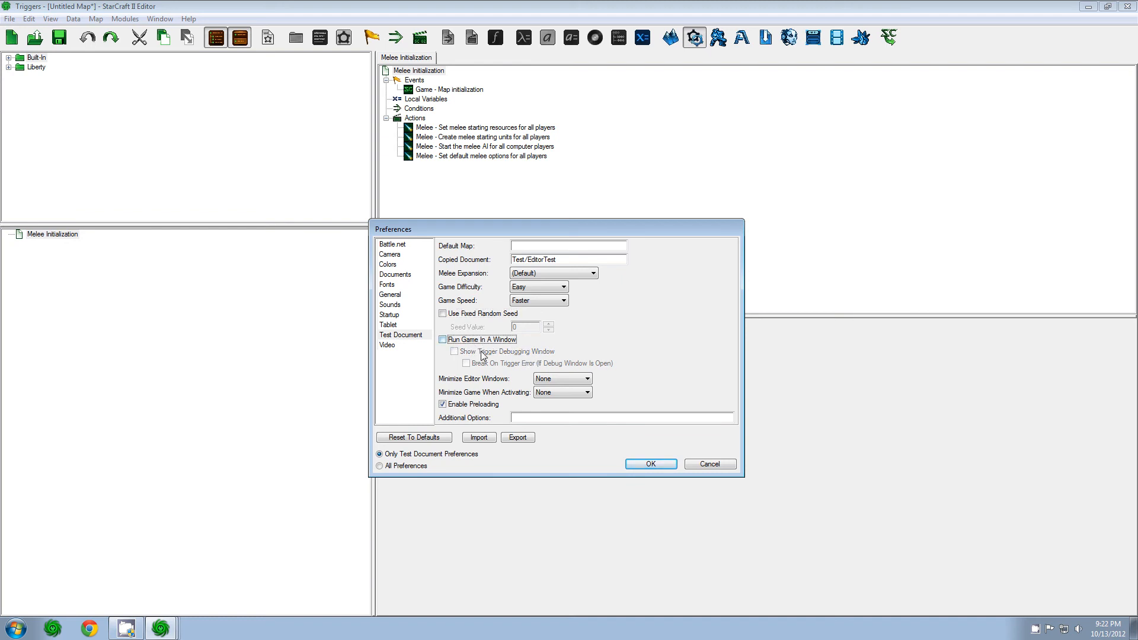
# - Try the Show Trigger Debugging Window and Break On Trigger Error options, leaving both disabled
pyautogui.click(546, 354)
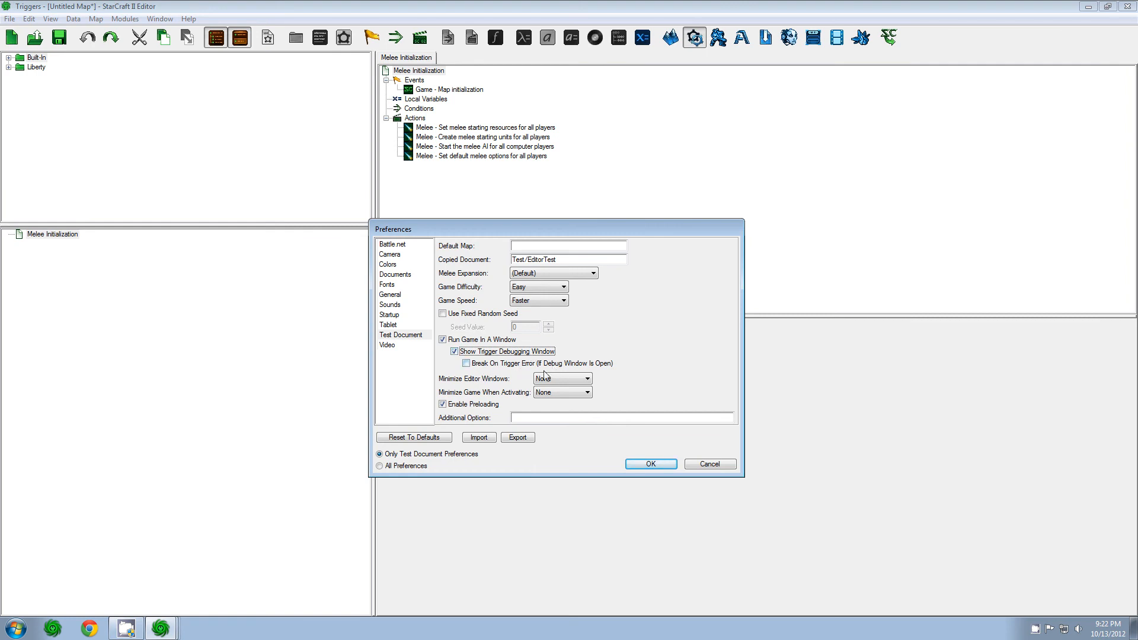
pyautogui.click(584, 356)
pyautogui.click(555, 365)
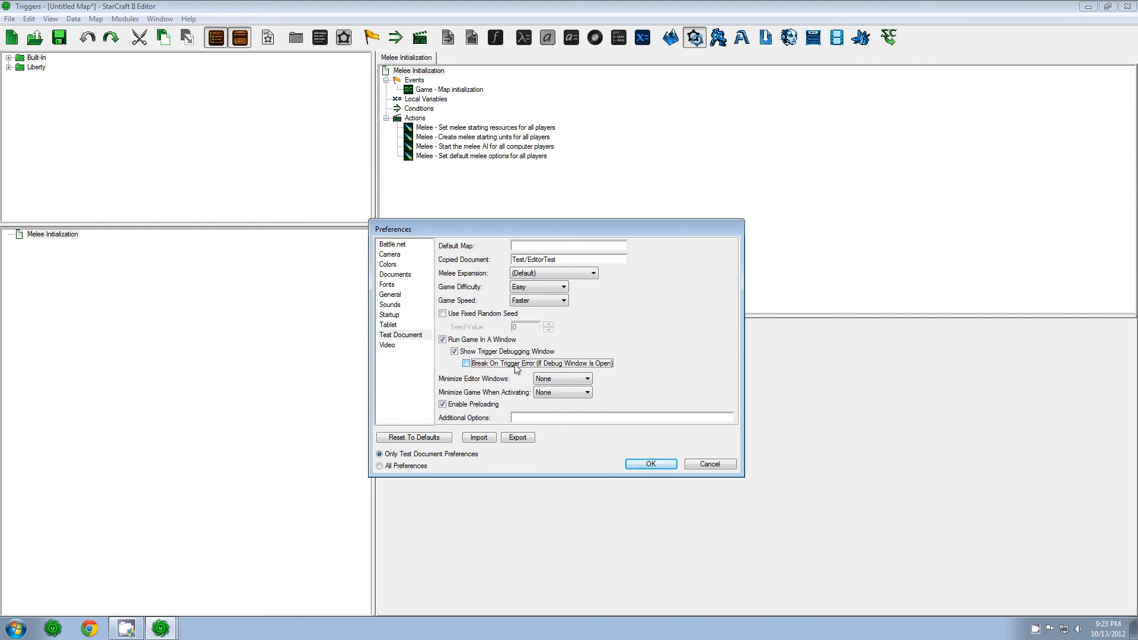
pyautogui.click(464, 352)
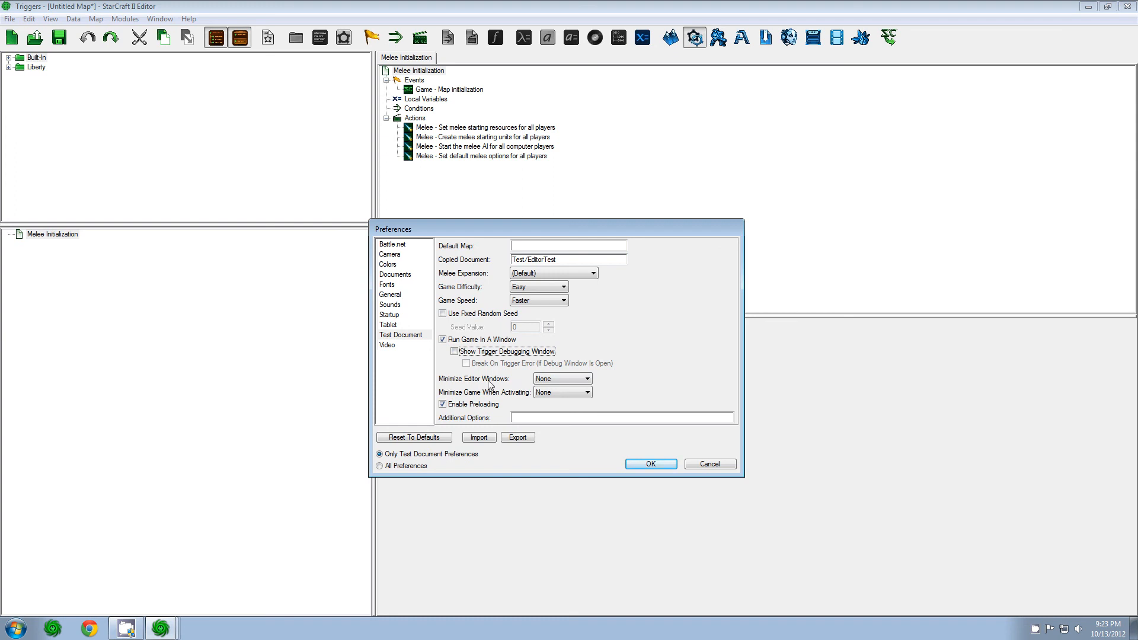
# - Set Minimize Editor Windows and Minimize Game When Activating to All Windows and apply the preferences
pyautogui.click(587, 379)
pyautogui.click(587, 379)
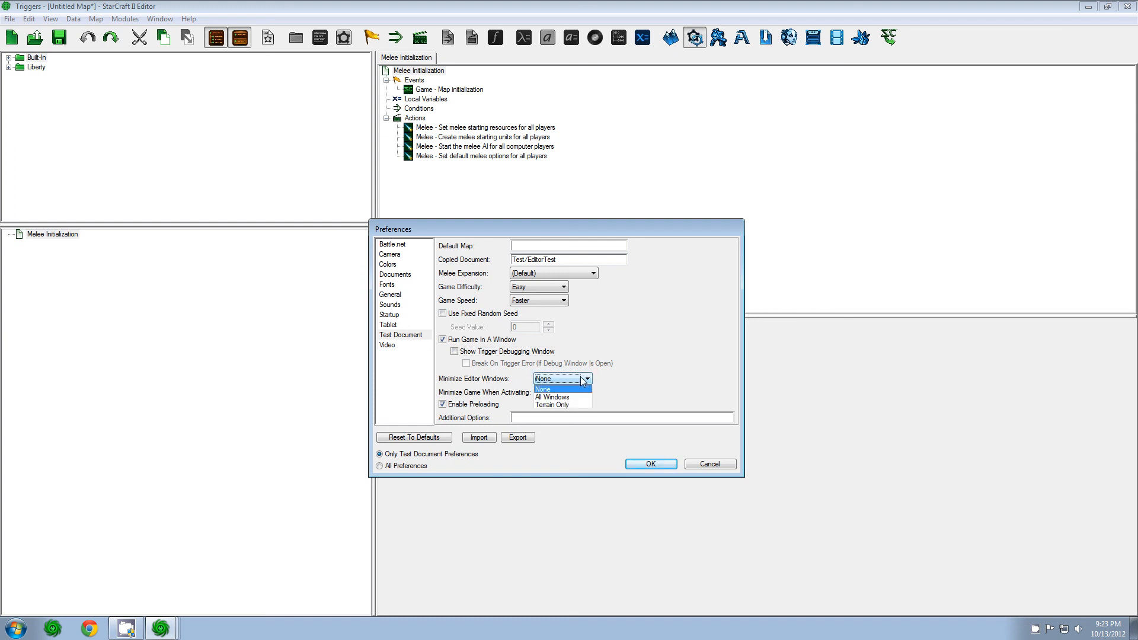
pyautogui.click(557, 392)
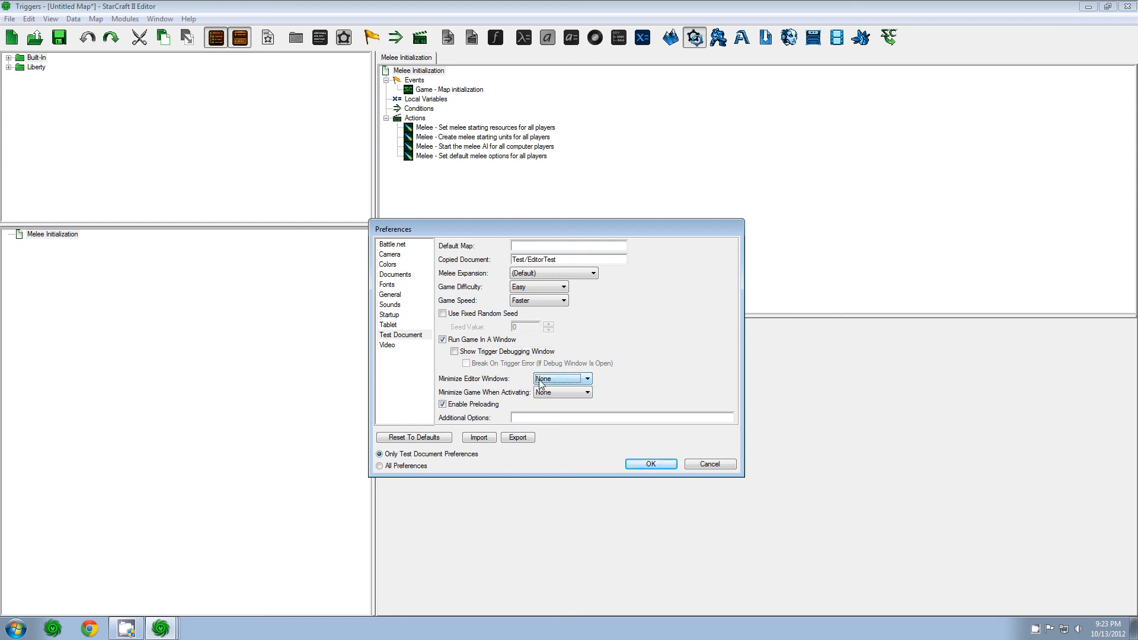
pyautogui.click(573, 380)
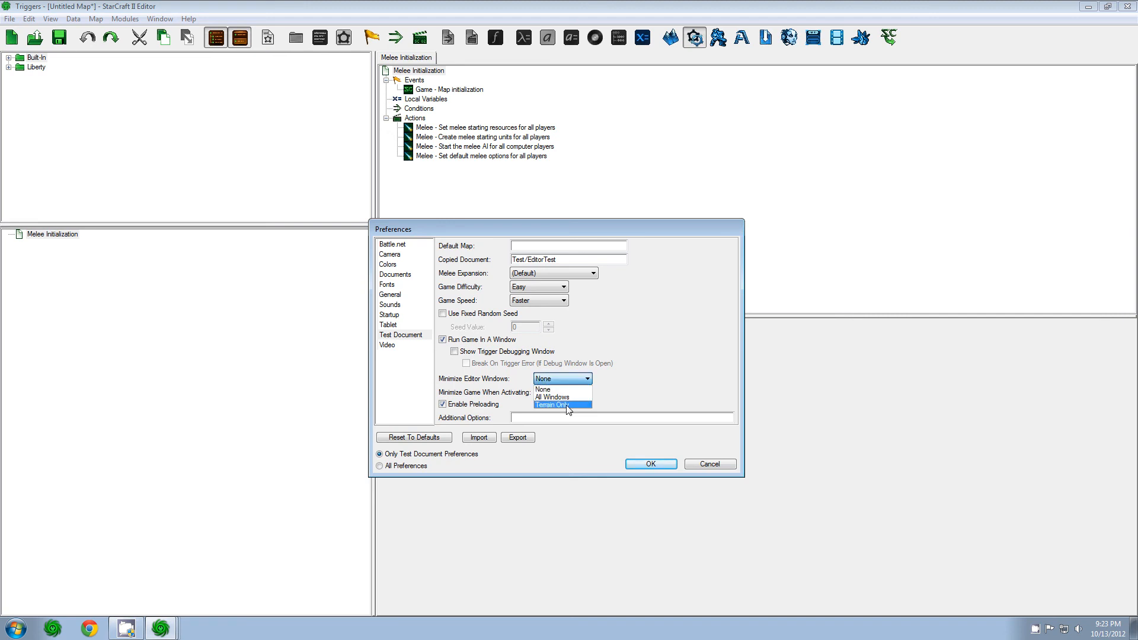
pyautogui.click(563, 397)
pyautogui.click(562, 393)
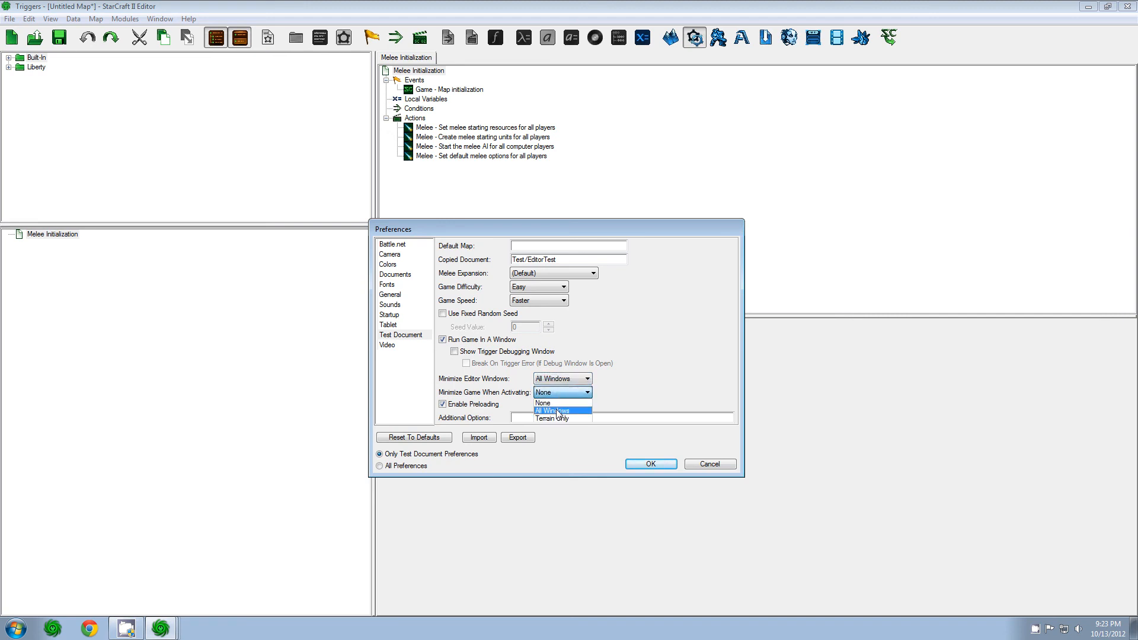
pyautogui.click(557, 411)
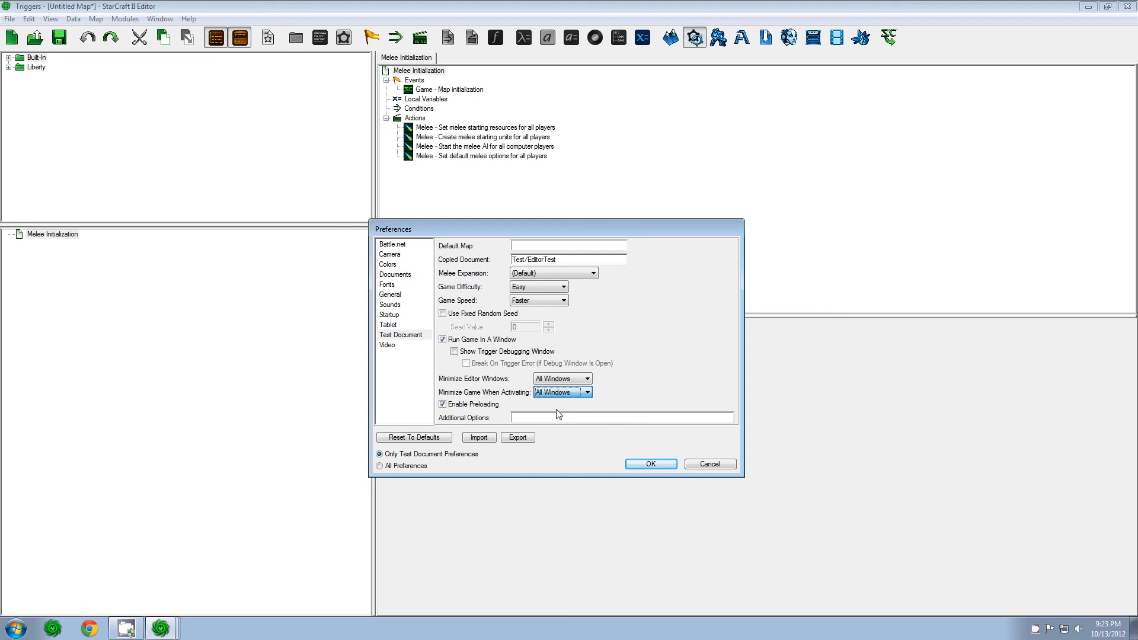
pyautogui.click(651, 464)
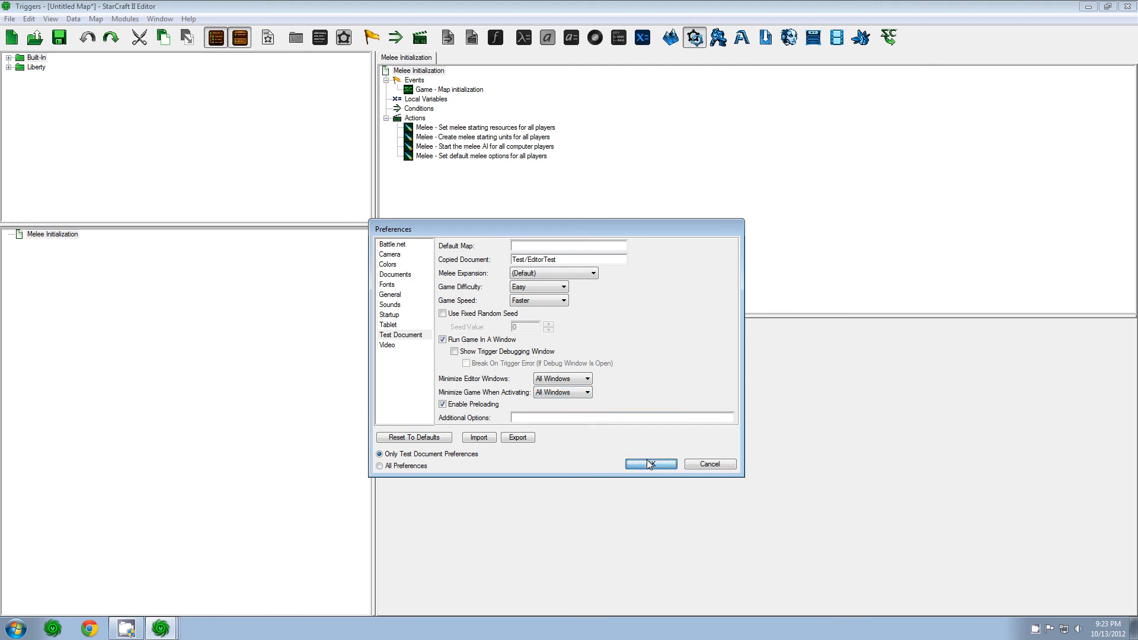
# - Run Test Document to launch the map in StarCraft II, and bring the editor's Triggers window back up
pyautogui.click(898, 37)
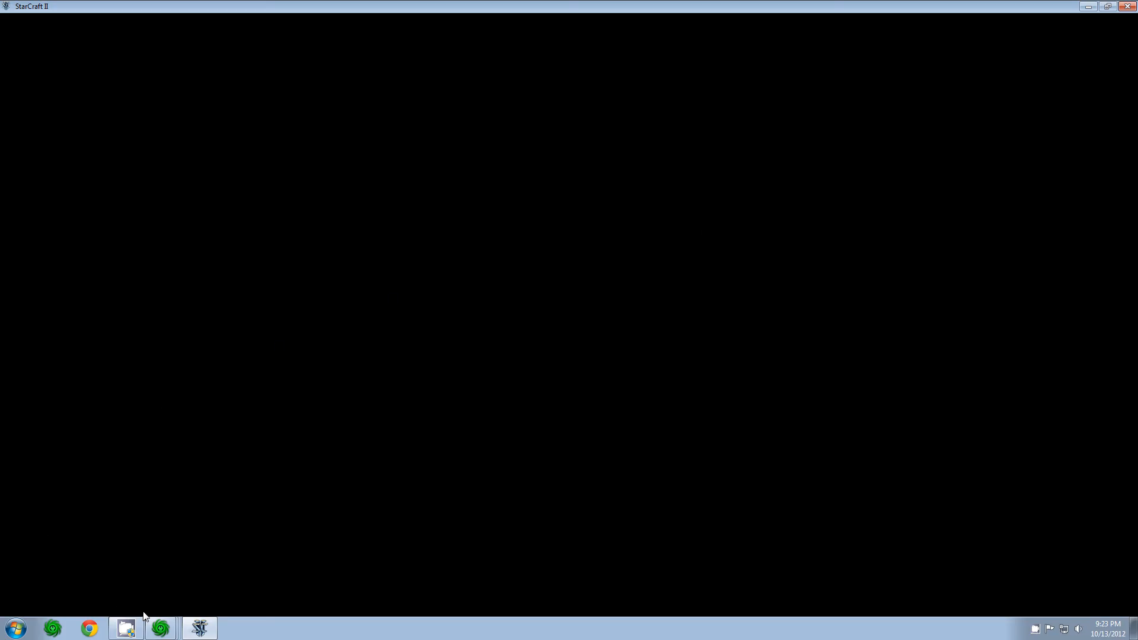
pyautogui.moveTo(155, 634)
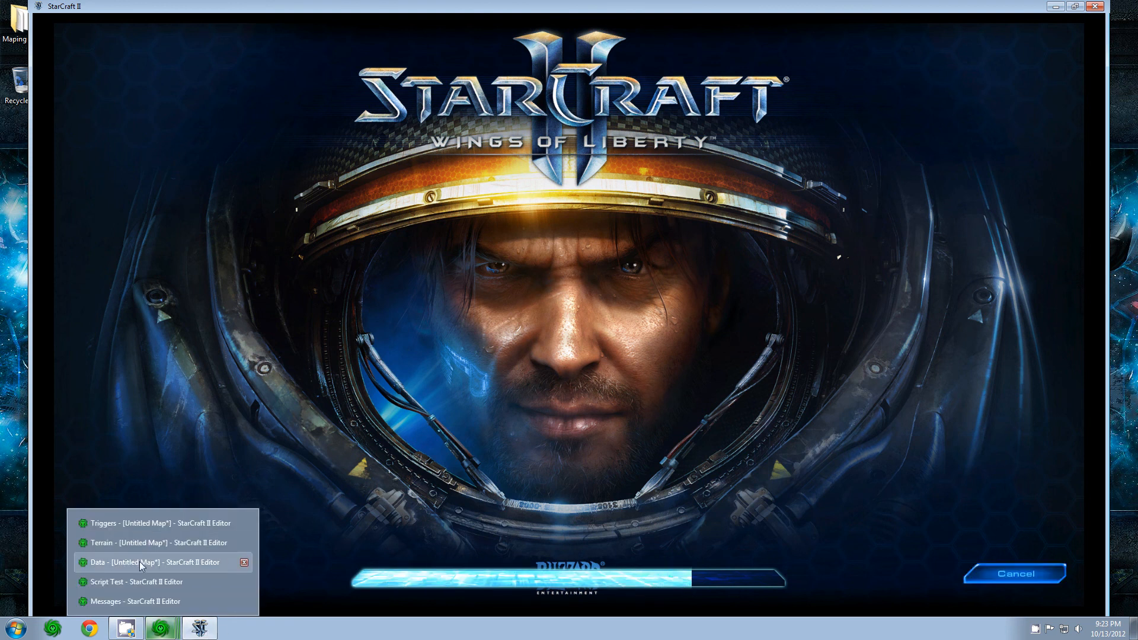
pyautogui.click(120, 526)
# - Reopen the preferences and set Minimize Editor Windows and Minimize Game When Activating to None
pyautogui.click(9, 18)
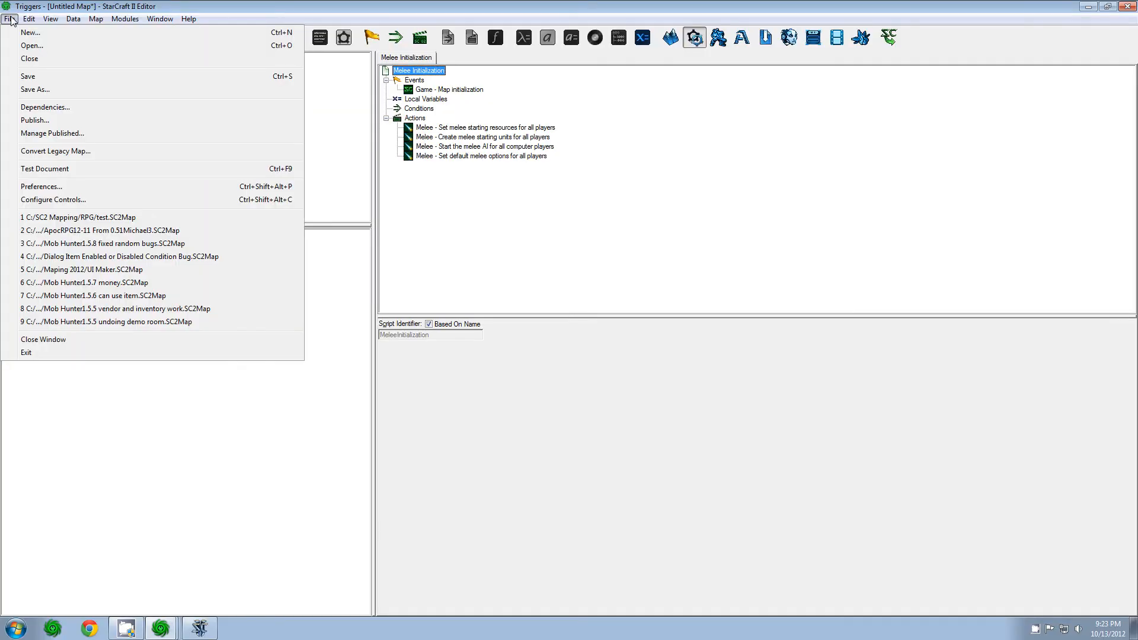
pyautogui.click(14, 189)
pyautogui.click(562, 378)
pyautogui.click(543, 389)
pyautogui.click(562, 392)
pyautogui.click(552, 405)
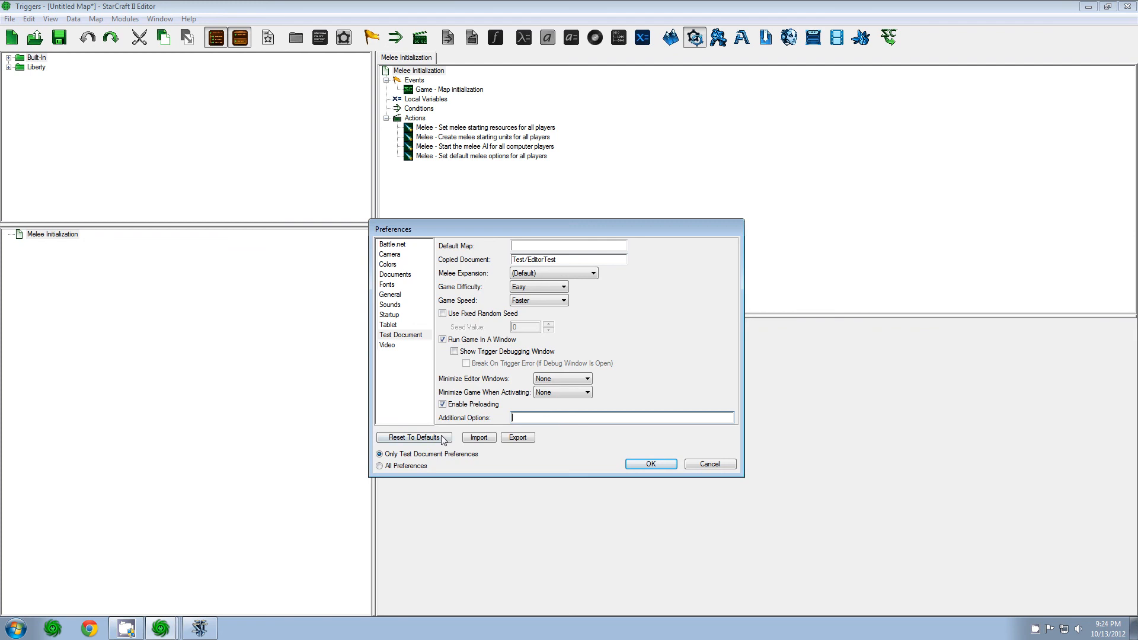
# - Review the Test Document preferences, including Default Map, and show the Video preferences
pyautogui.click(419, 335)
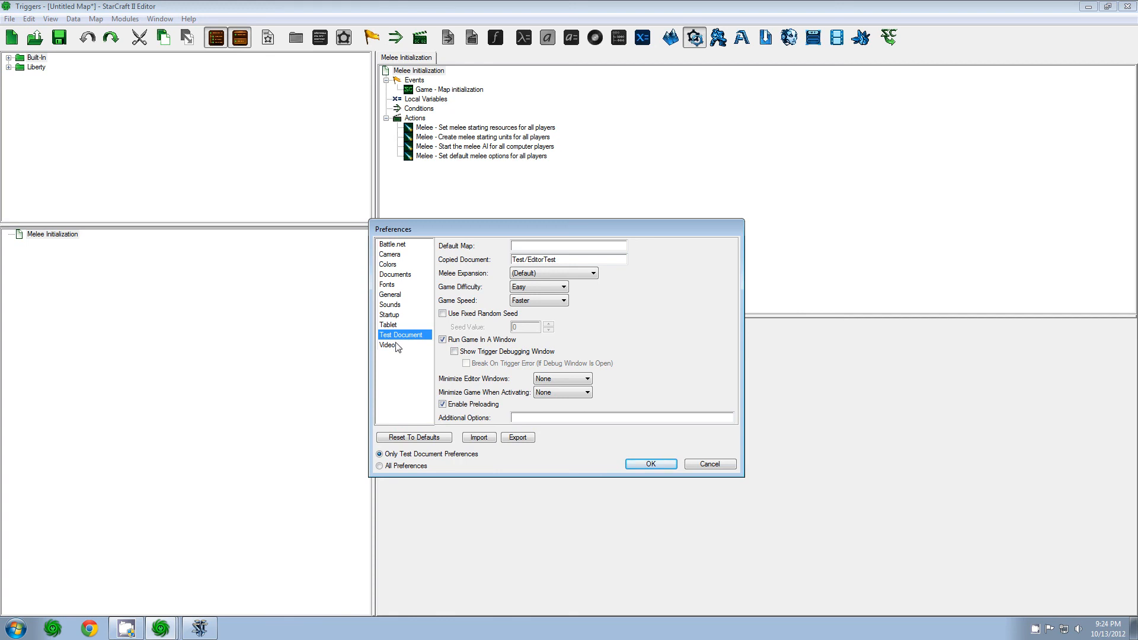
pyautogui.click(537, 246)
pyautogui.click(389, 347)
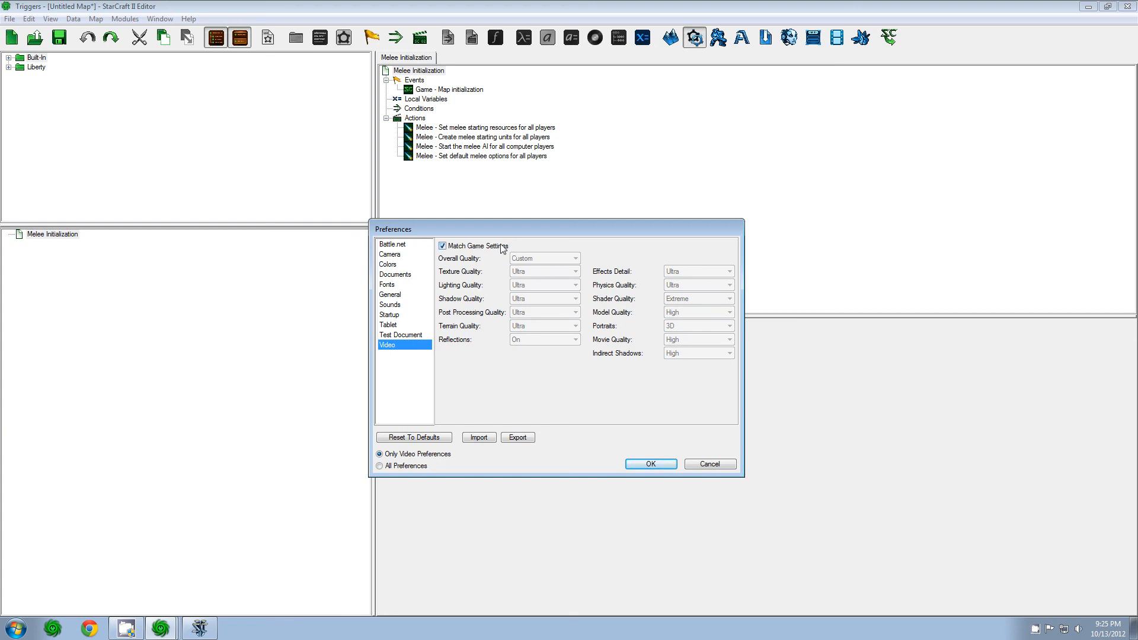
# - Disable Match Game Settings, try Overall Quality at Low and Extreme, and re-enable Match Game Settings
pyautogui.click(460, 247)
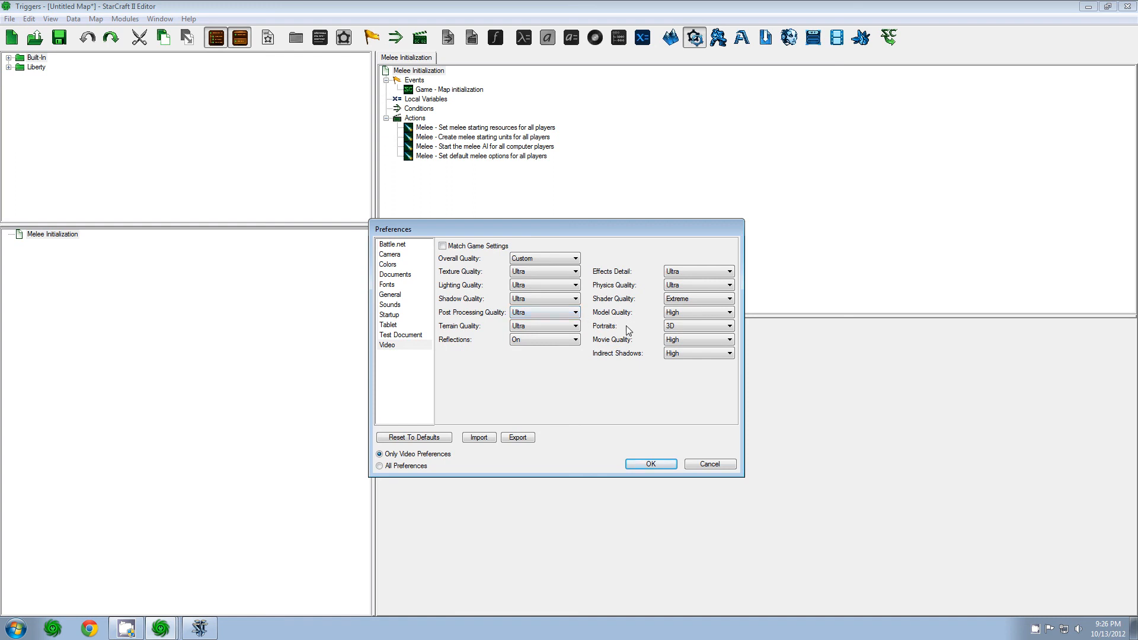
pyautogui.click(688, 300)
pyautogui.click(689, 300)
pyautogui.click(544, 259)
pyautogui.click(541, 265)
pyautogui.click(560, 260)
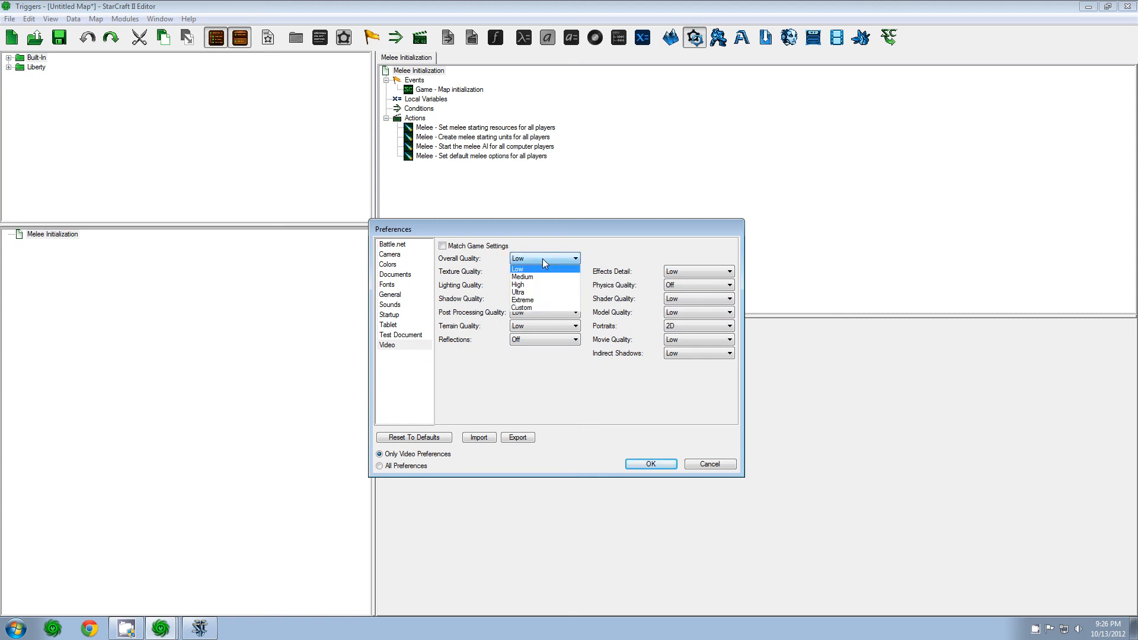
pyautogui.click(529, 300)
pyautogui.click(442, 245)
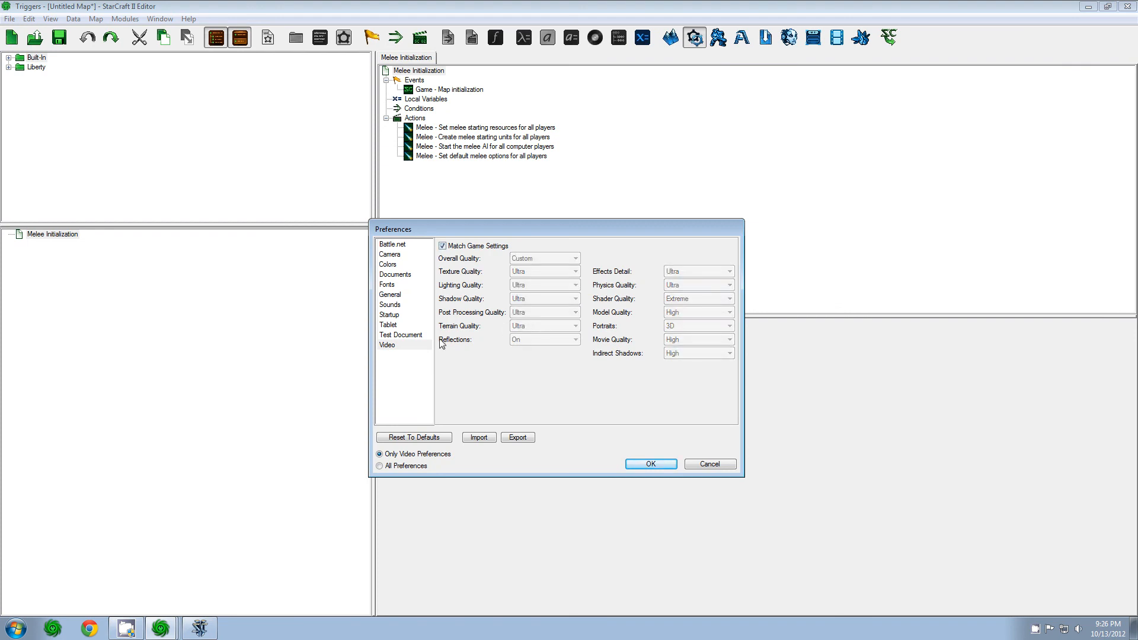
# - Try the All Preferences scope, return to the current page only, and show the Battle.net preferences
pyautogui.click(392, 346)
pyautogui.click(409, 466)
pyautogui.click(407, 454)
pyautogui.click(380, 337)
pyautogui.click(395, 241)
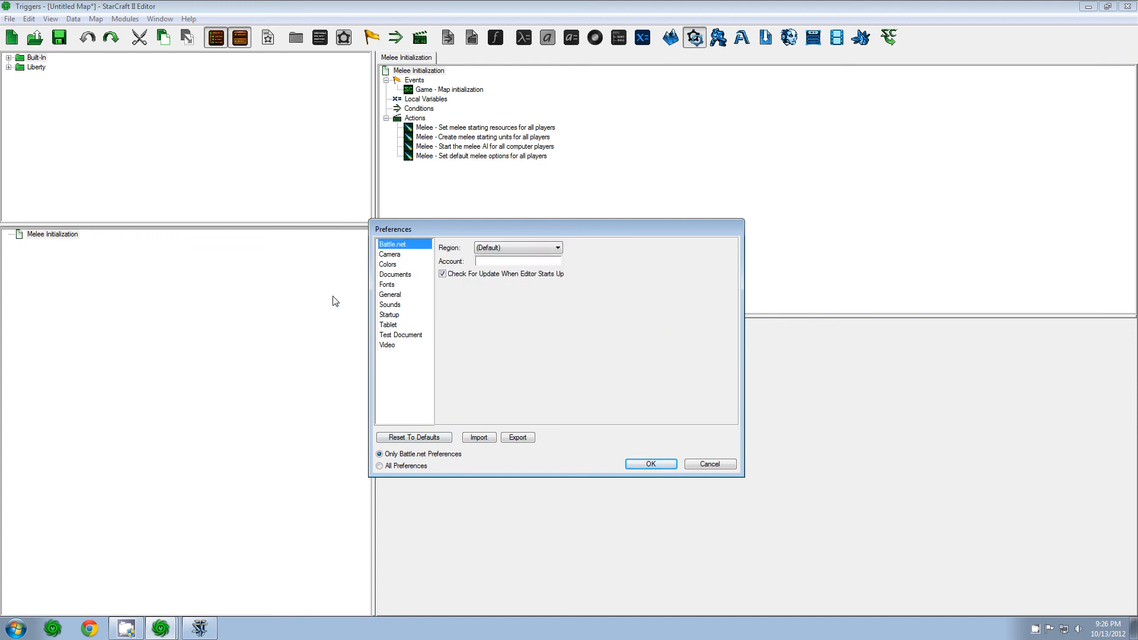